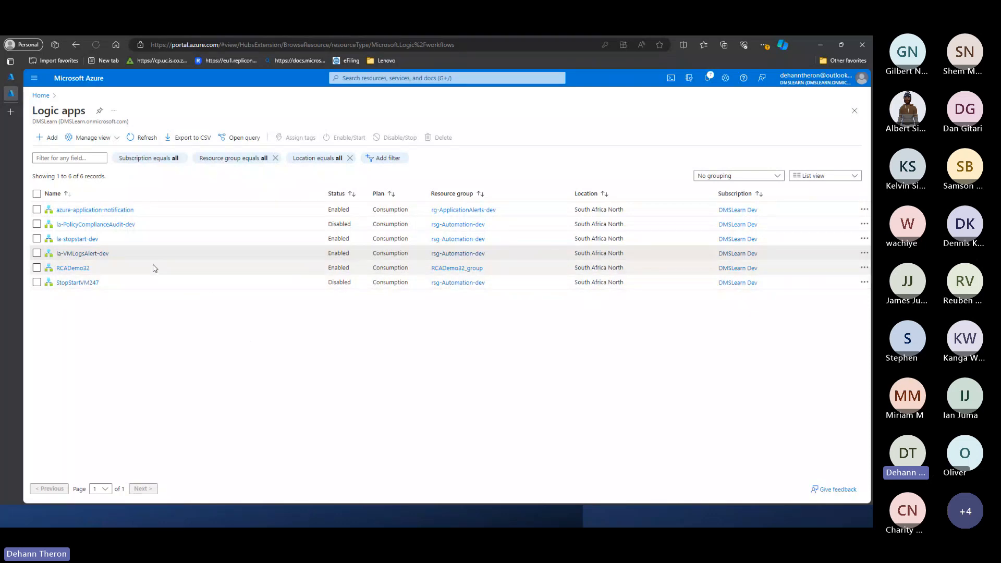
- Open the la-PolicyComplianceAudit-dev logic app in the designer and look over its workflow
left_click(100, 228)
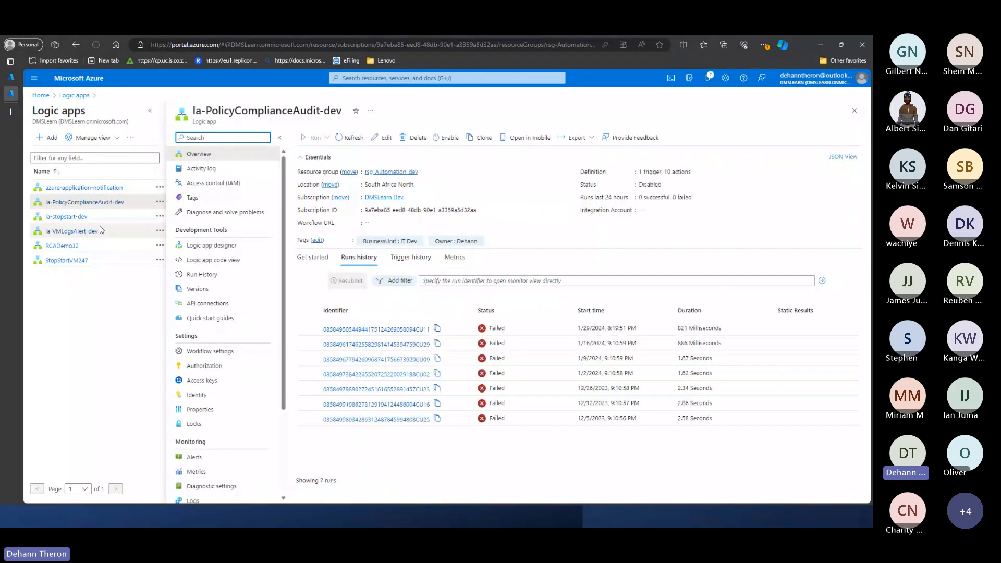
left_click(226, 250)
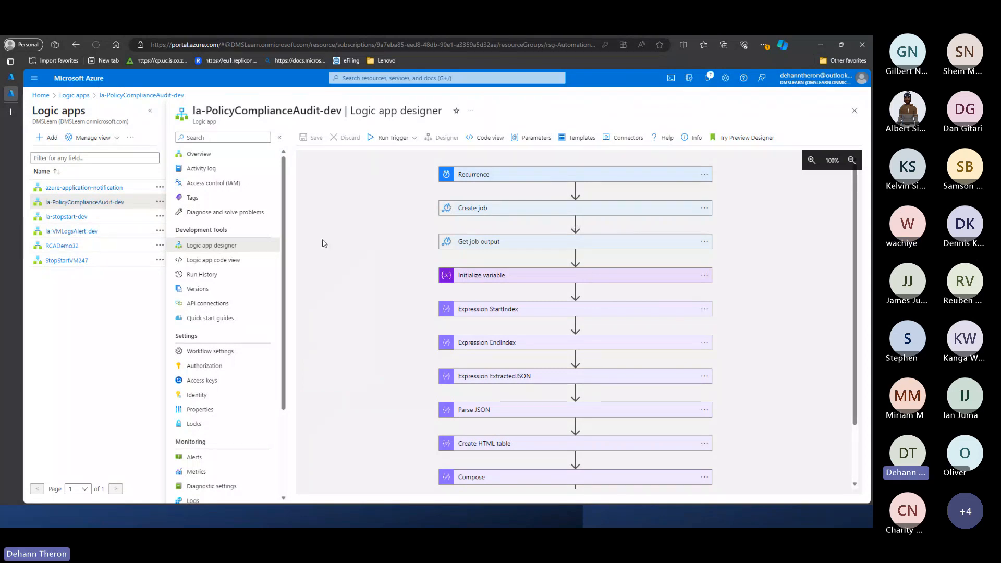
scroll(320, 236, "down", 1)
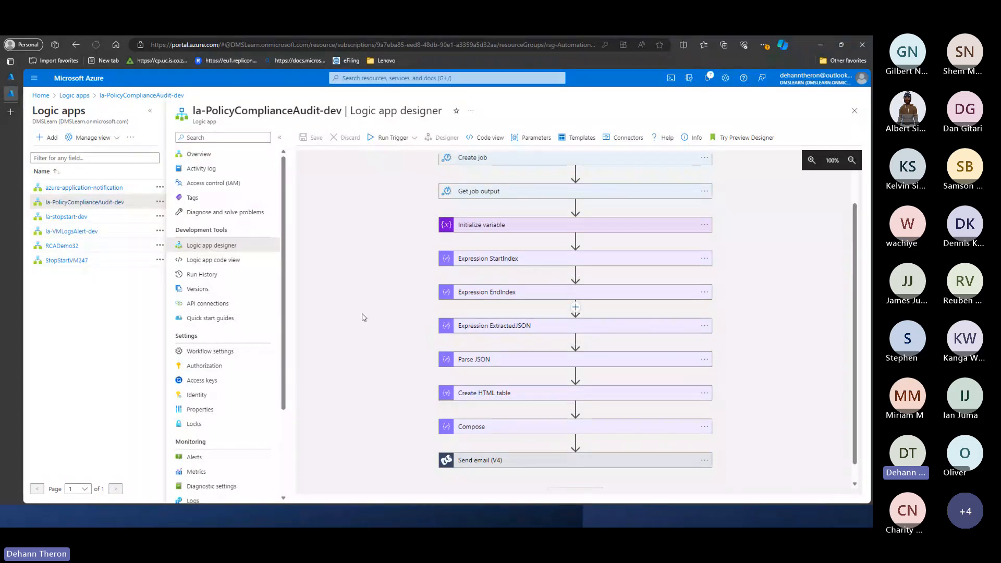
- Examine the schedule of the Recurrence trigger and the runbook settings of the Create job action
scroll(344, 295, "up", 1)
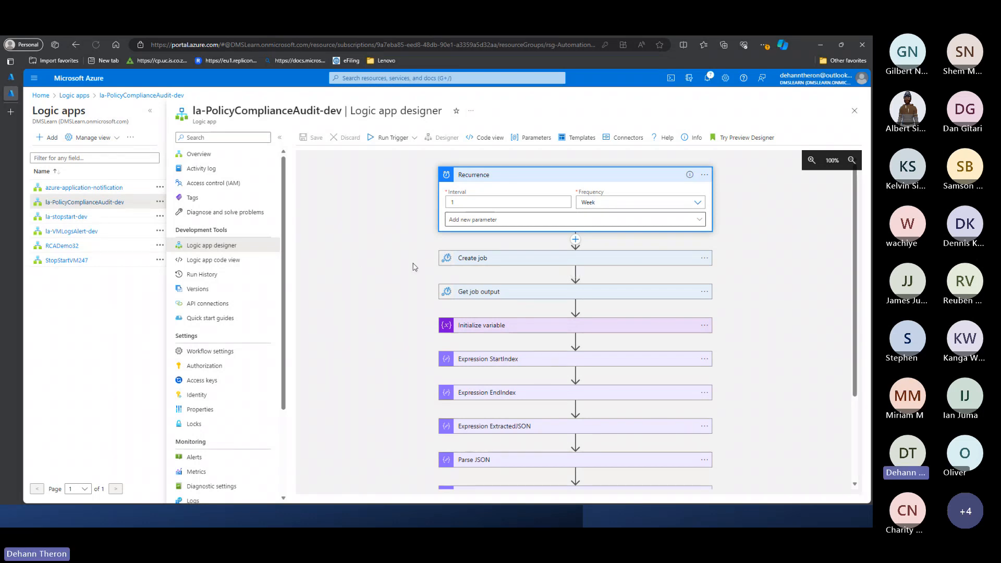
left_click(473, 259)
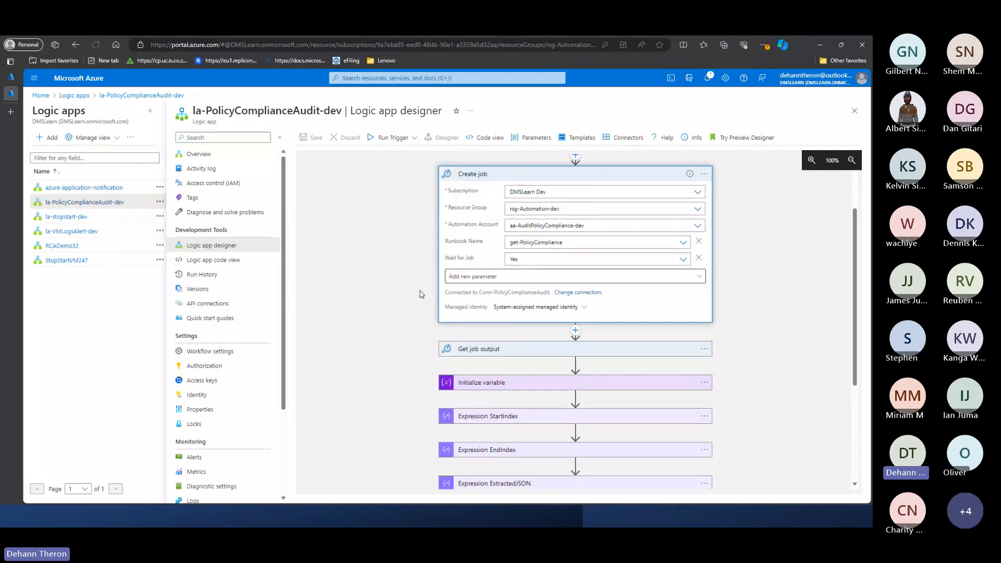
scroll(422, 294, "up", 1)
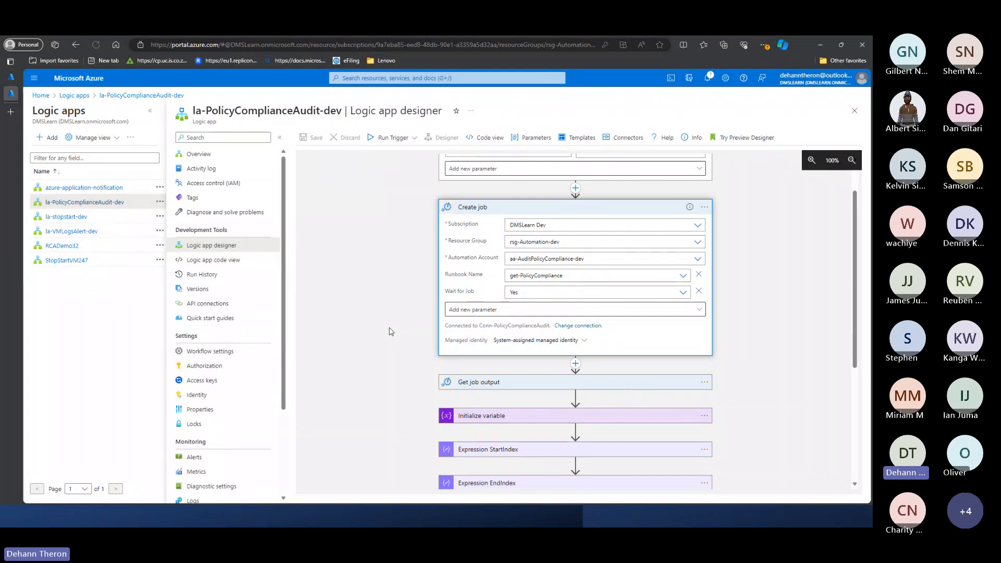
scroll(392, 330, "down", 1)
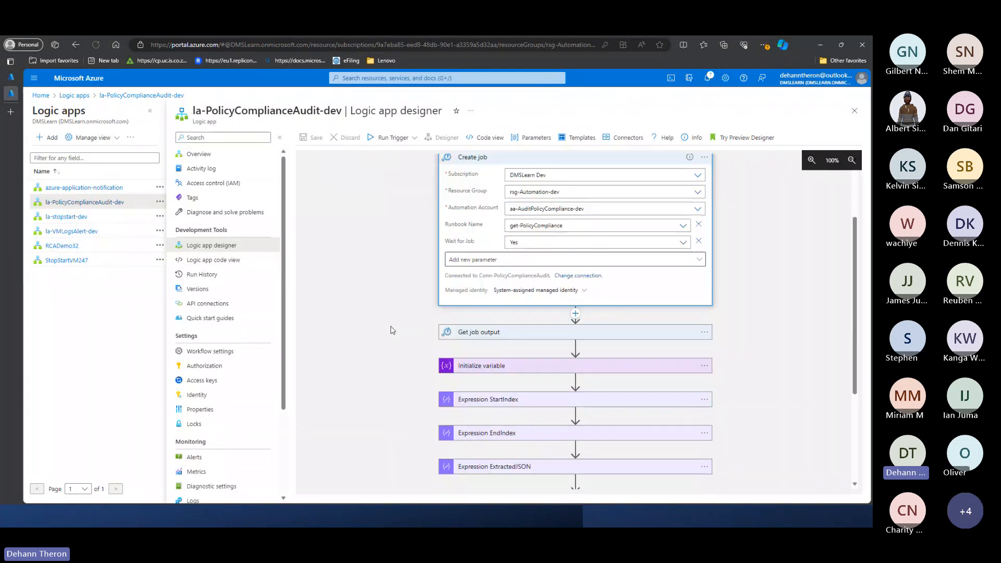
- Expand the Get job output action and review the actions that follow it down to Send email (V4)
left_click(508, 332)
scroll(513, 313, "down", 2)
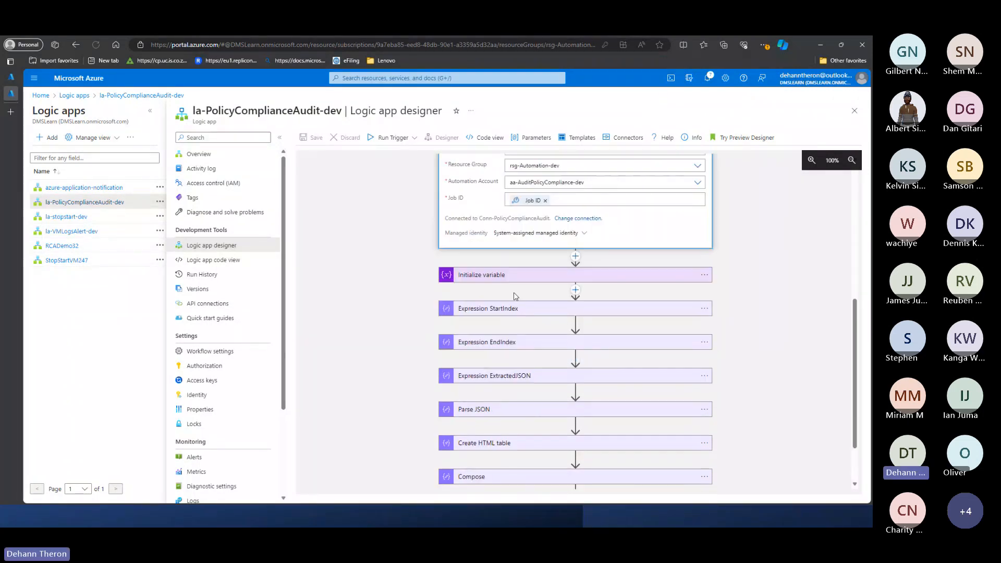
scroll(516, 295, "down", 1)
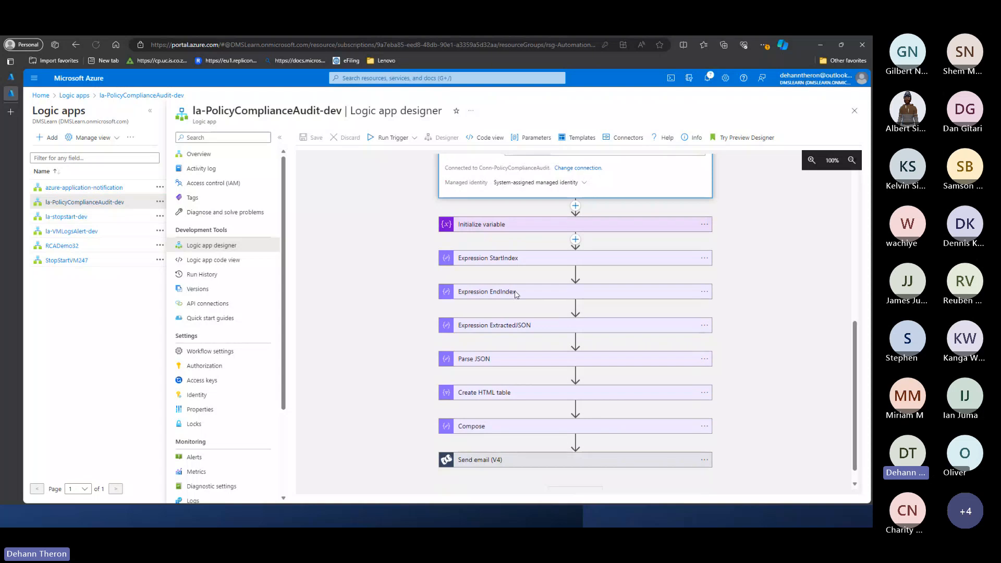
scroll(515, 294, "down", 1)
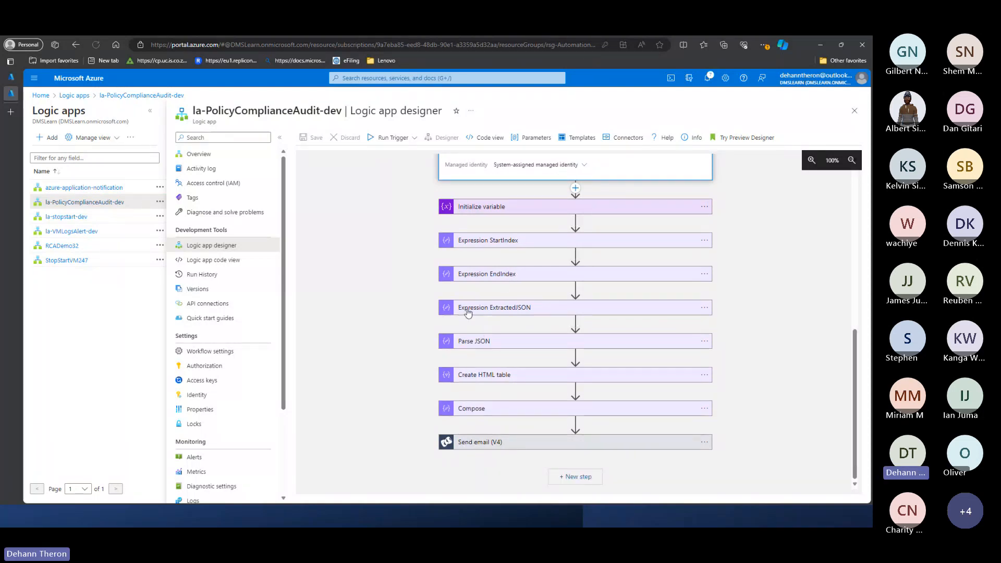
- Expand the Expression StartIndex, Parse JSON and Send email (V4) actions to examine their settings
left_click(487, 240)
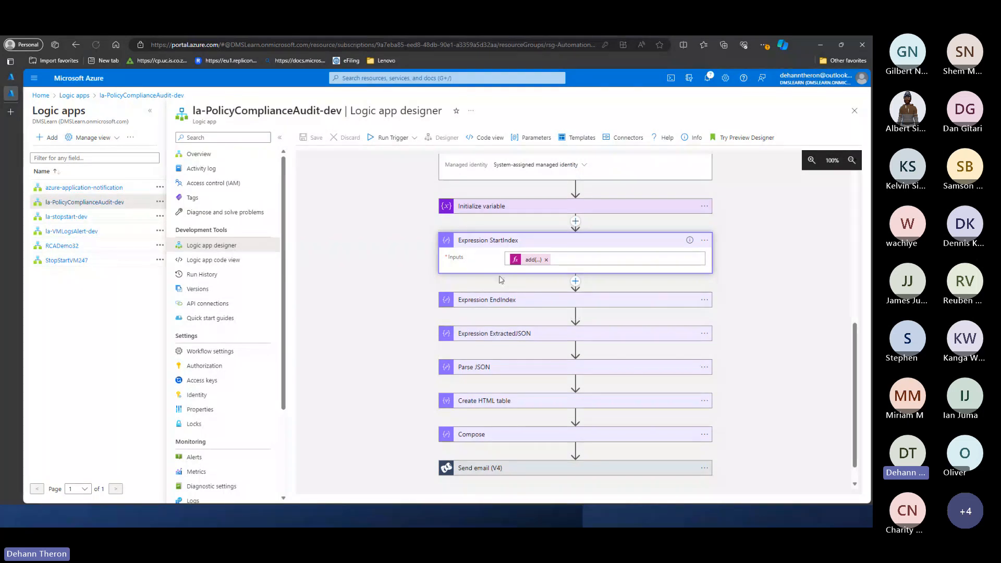
left_click(484, 371)
scroll(484, 367, "down", 3)
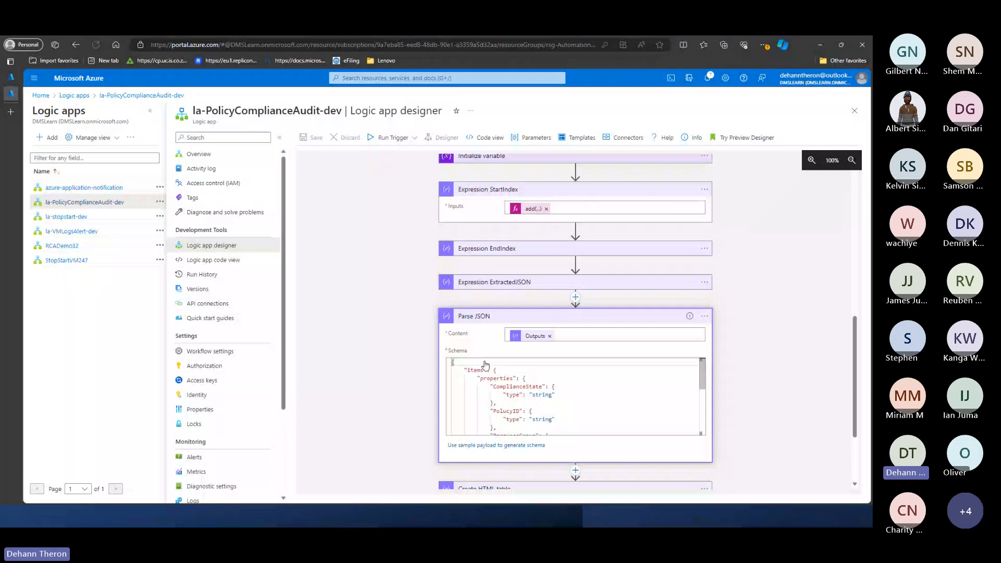
scroll(485, 365, "down", 1)
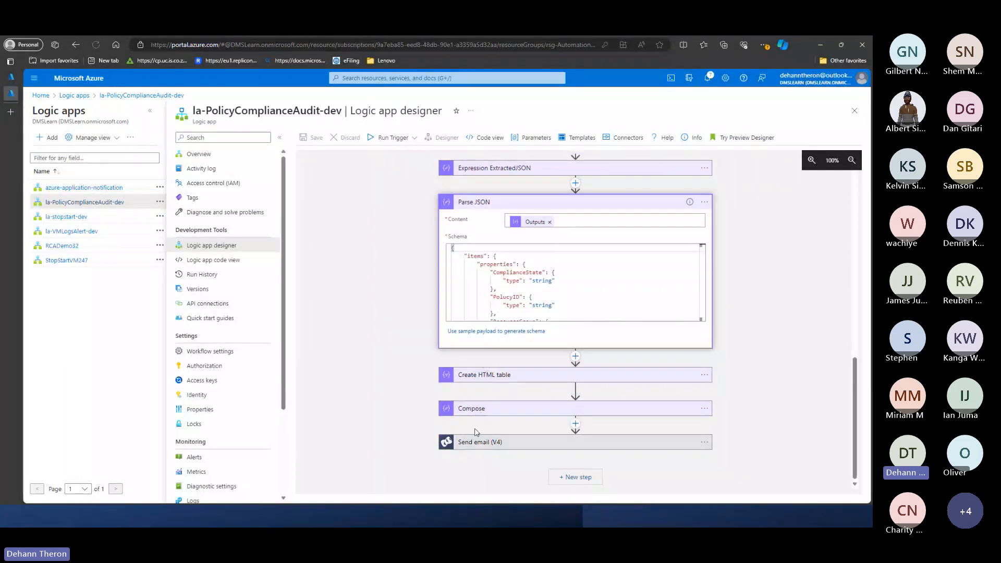
left_click(474, 442)
scroll(437, 365, "down", 3)
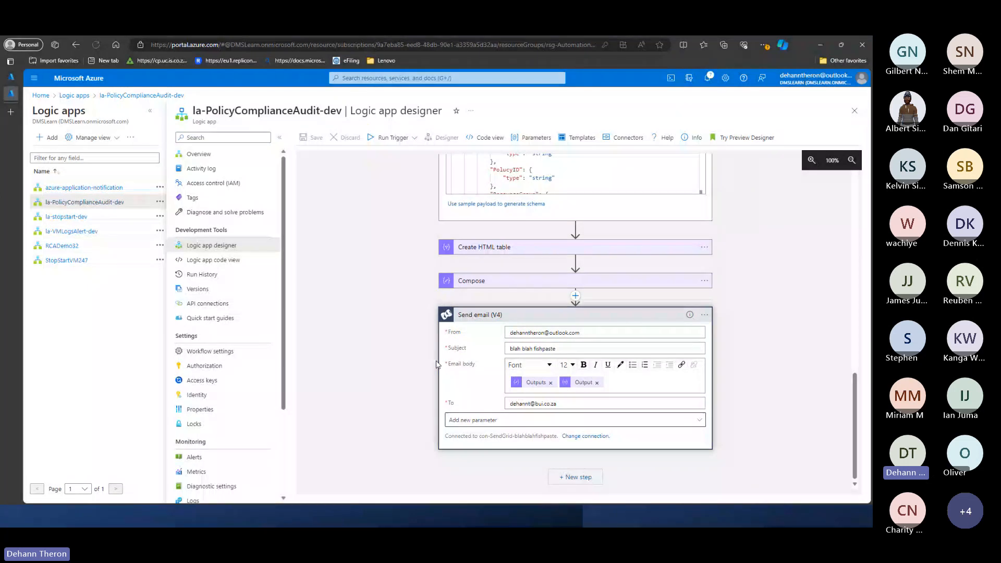
- Collapse the expanded Parse JSON, Expression StartIndex, Get job output and Create job actions
scroll(498, 292, "up", 3)
left_click(497, 282)
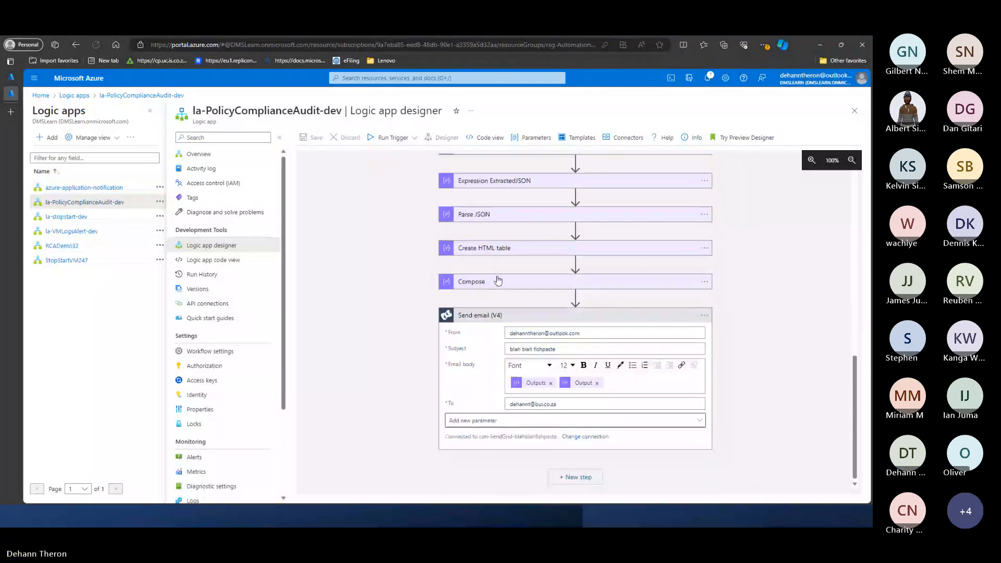
scroll(498, 281, "up", 4)
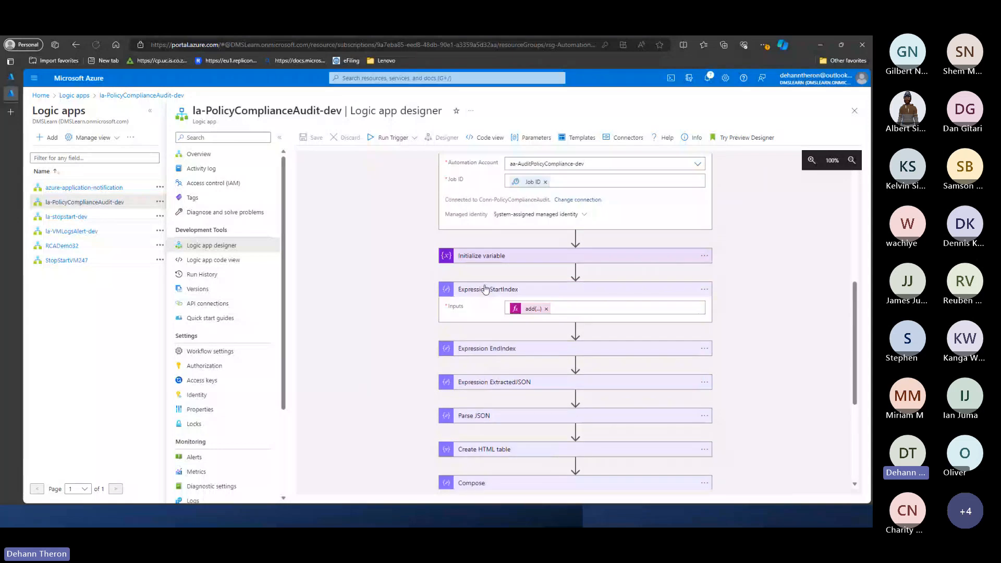
left_click(482, 292)
scroll(480, 291, "up", 2)
left_click(485, 216)
scroll(485, 215, "up", 2)
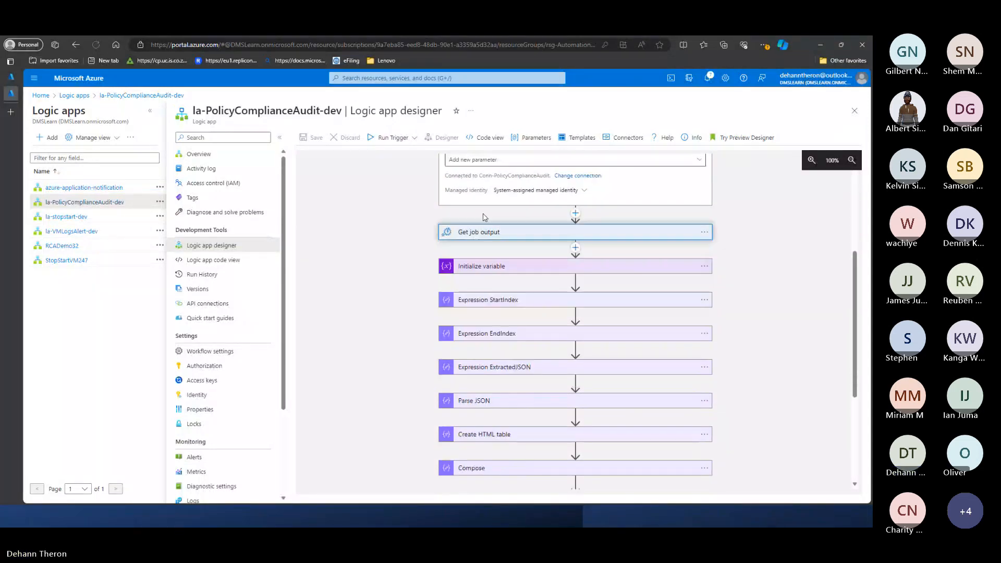
scroll(508, 171, "up", 3)
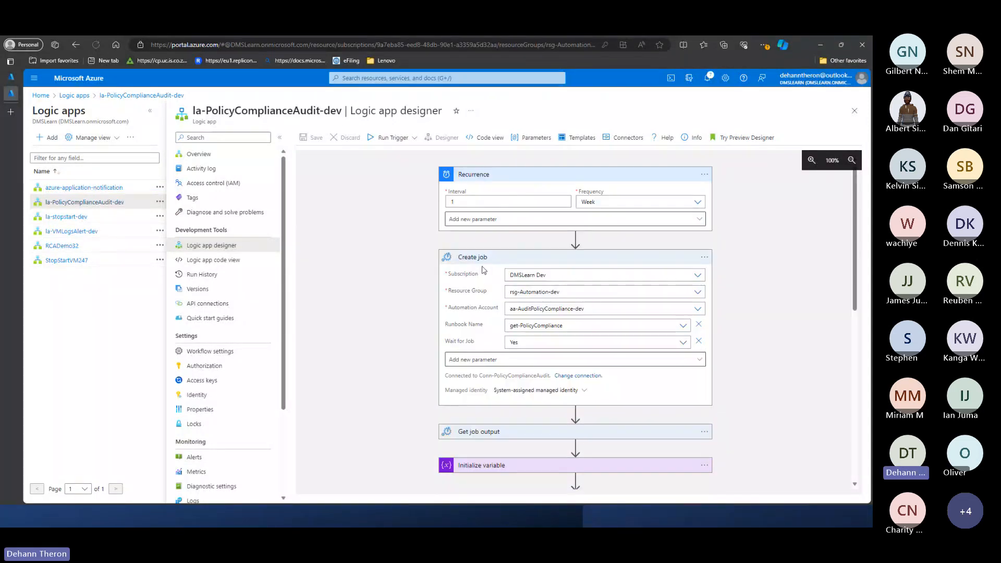
left_click(480, 254)
- Review the order of the collapsed workflow's actions, from Create job through Parse JSON to Send email (V4)
scroll(408, 260, "down", 2)
scroll(409, 260, "down", 1)
scroll(407, 260, "up", 1)
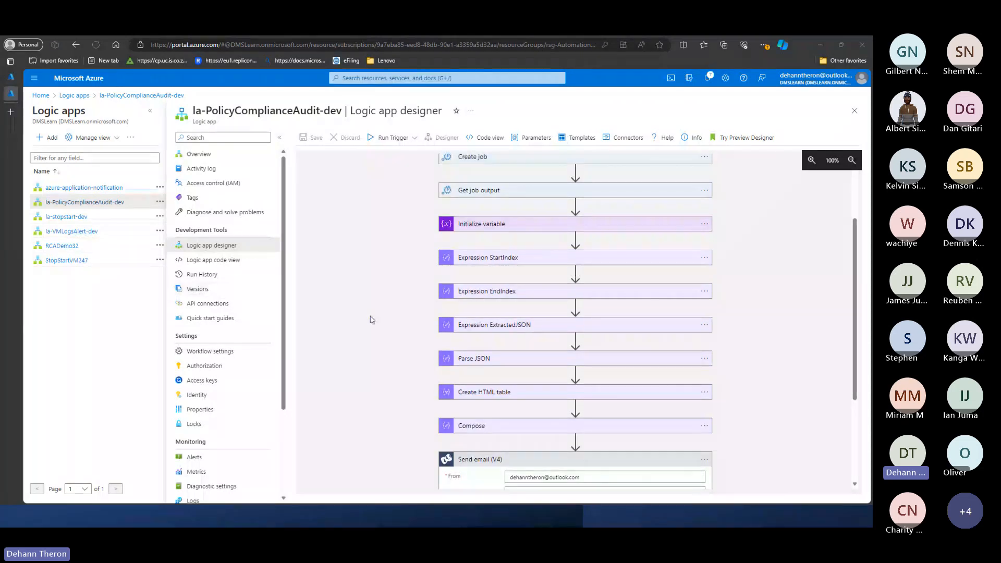
scroll(476, 324, "down", 1)
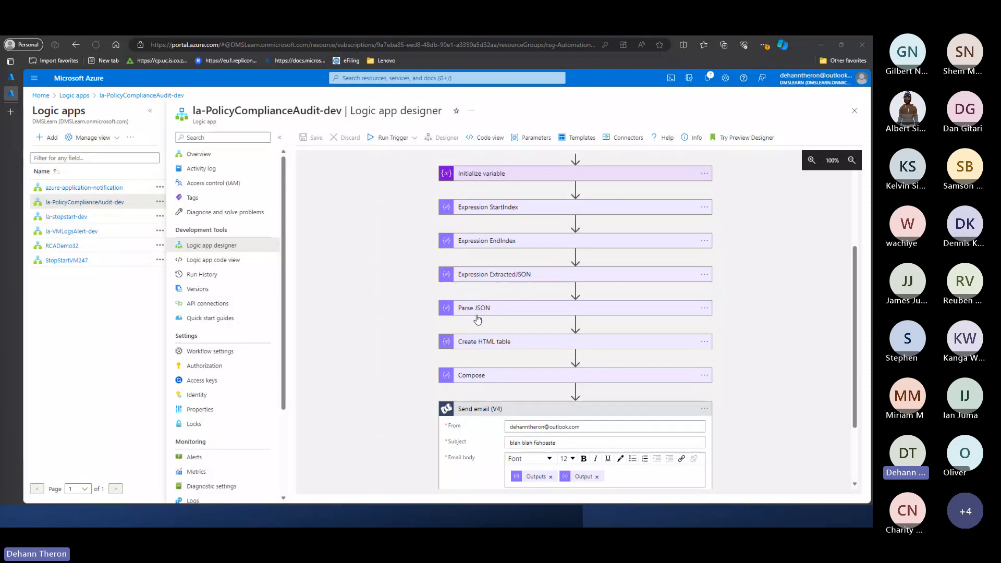
scroll(476, 316, "down", 1)
scroll(476, 316, "up", 1)
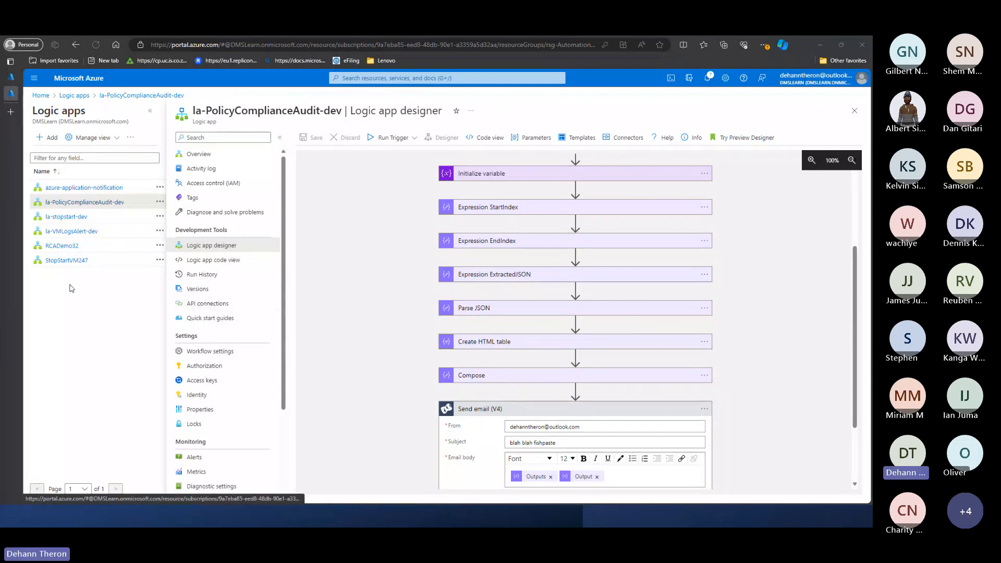
- Open the azure-application-notification logic app in the designer and look over its workflow
left_click(80, 187)
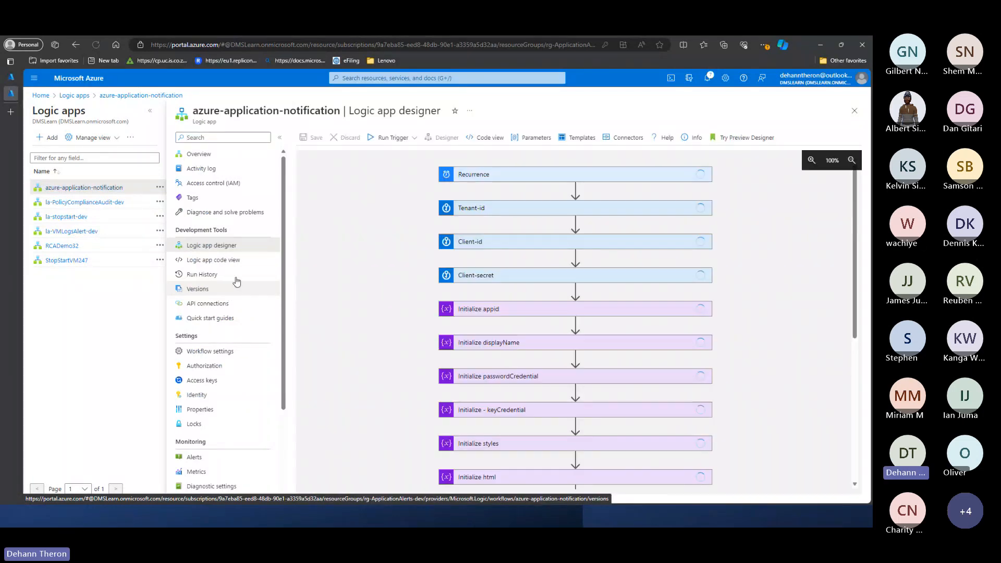
scroll(380, 264, "down", 5)
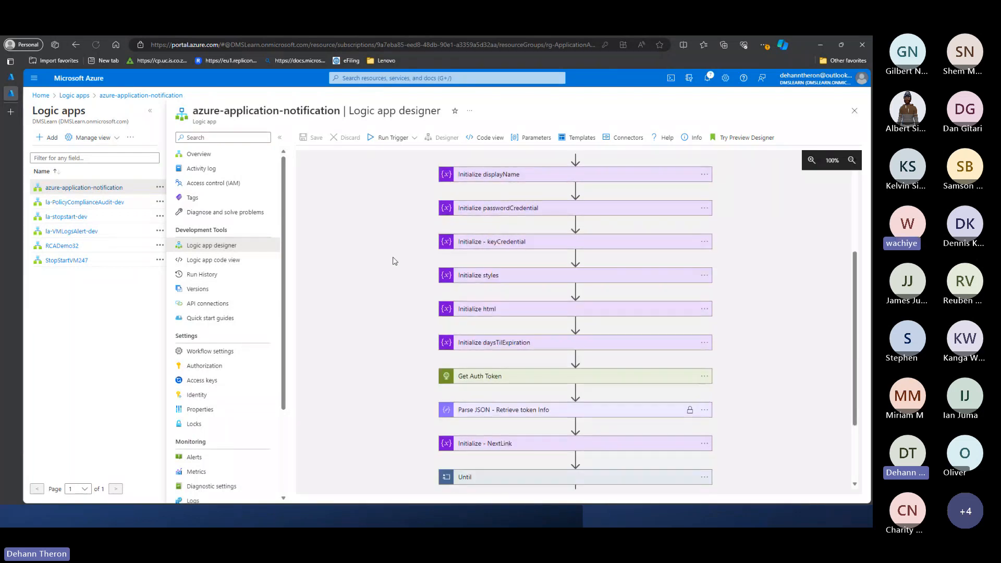
scroll(404, 364, "up", 6)
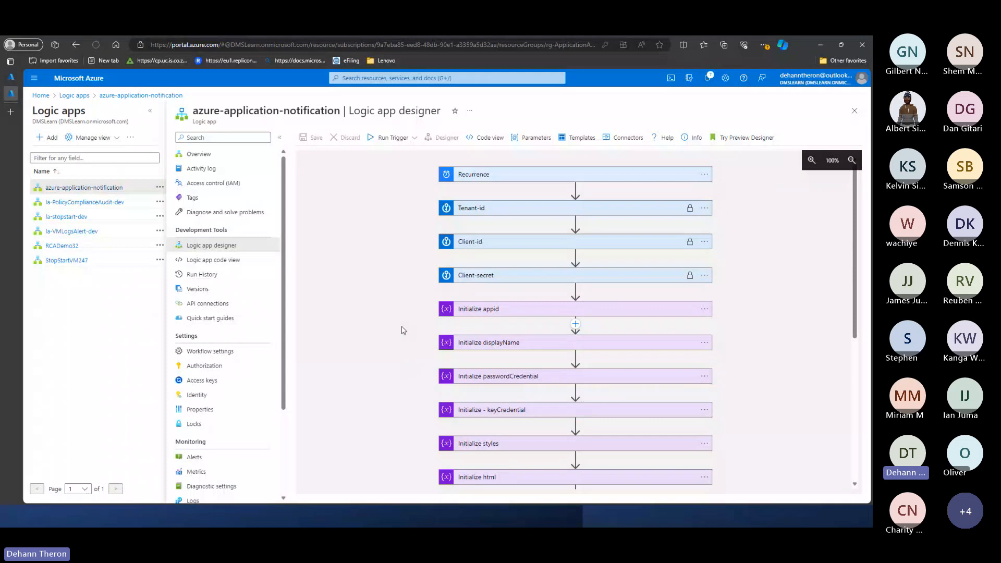
- Expand the Recurrence trigger of azure-application-notification to check its interval and frequency, leaving it collapsed again
left_click(502, 174)
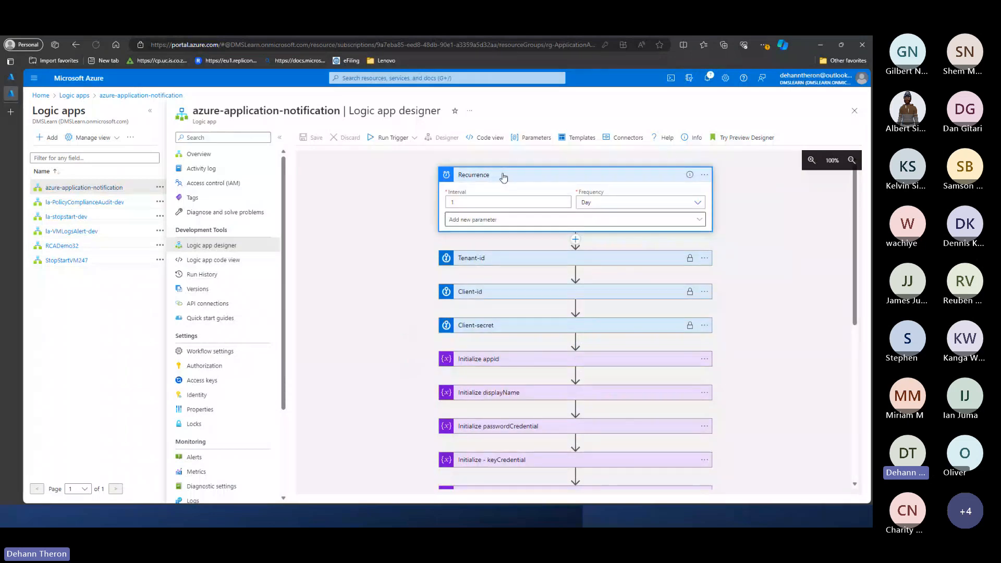
left_click(503, 176)
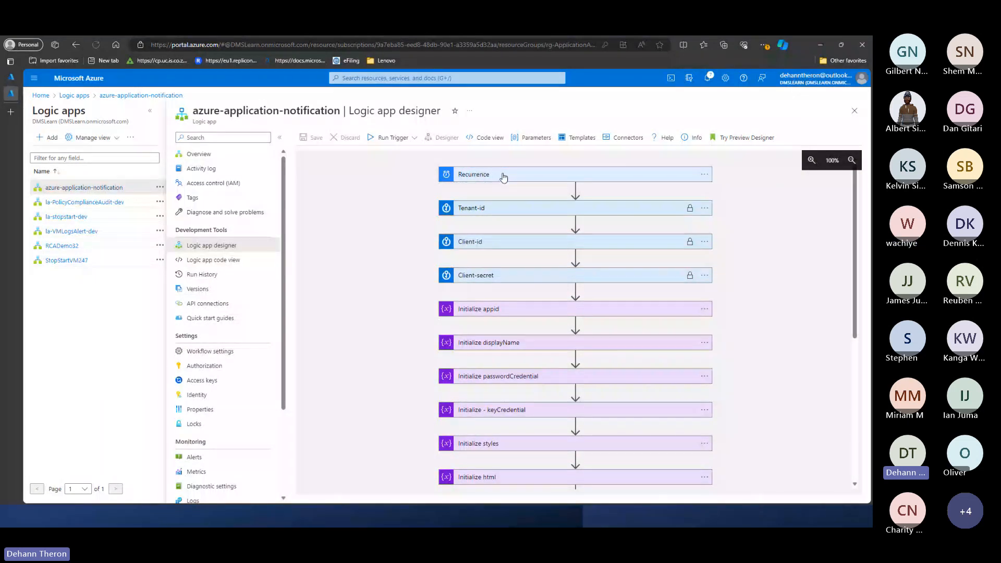
left_click(493, 182)
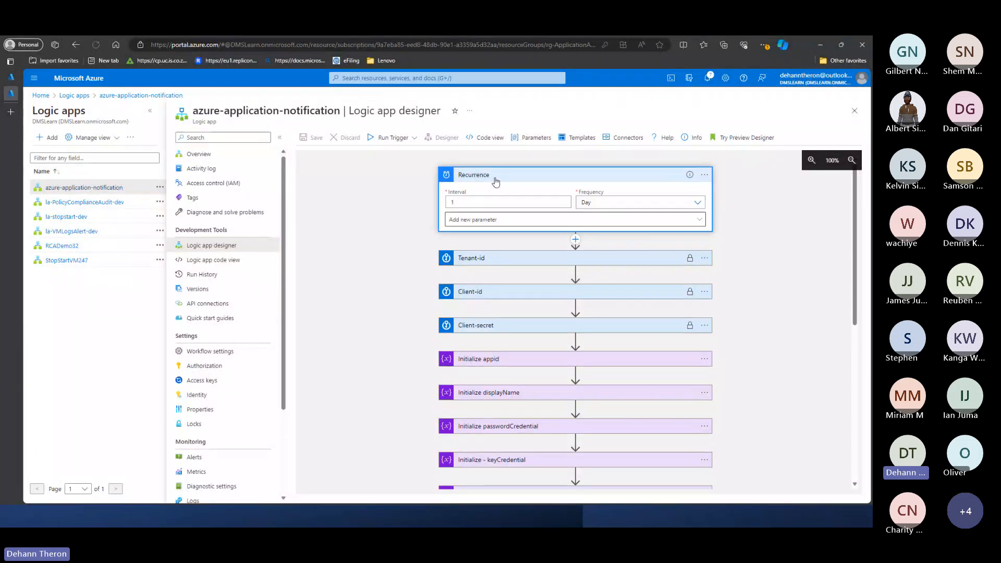
left_click(495, 181)
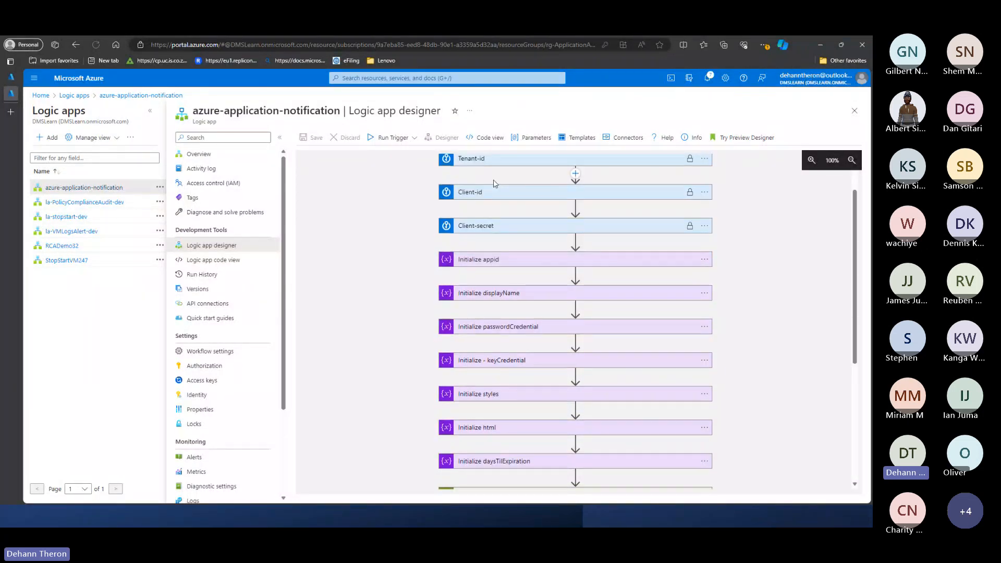
- Expand the Until loop and examine its NextLink condition and the actions nested inside it
scroll(493, 188, "down", 3)
scroll(494, 250, "down", 2)
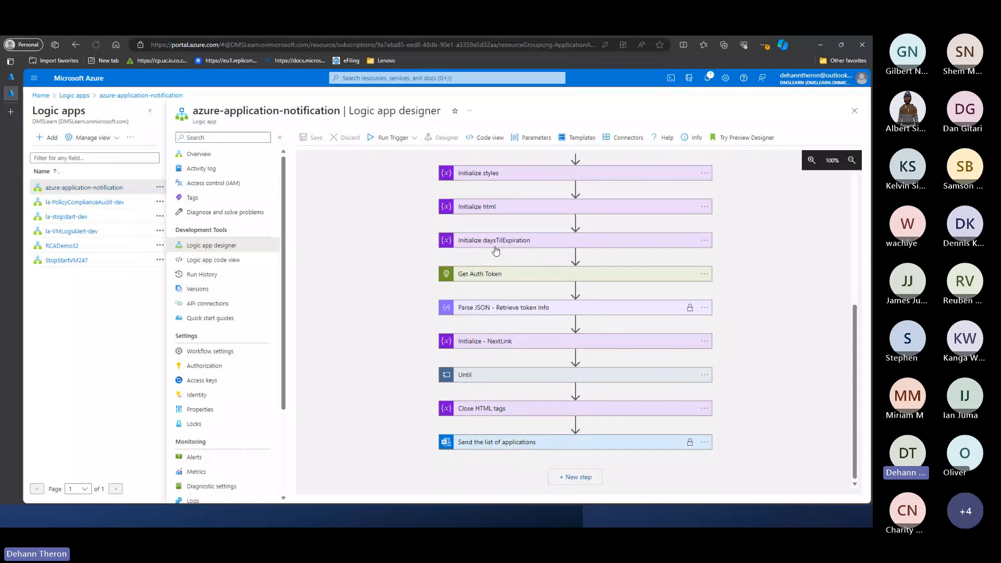
left_click(469, 374)
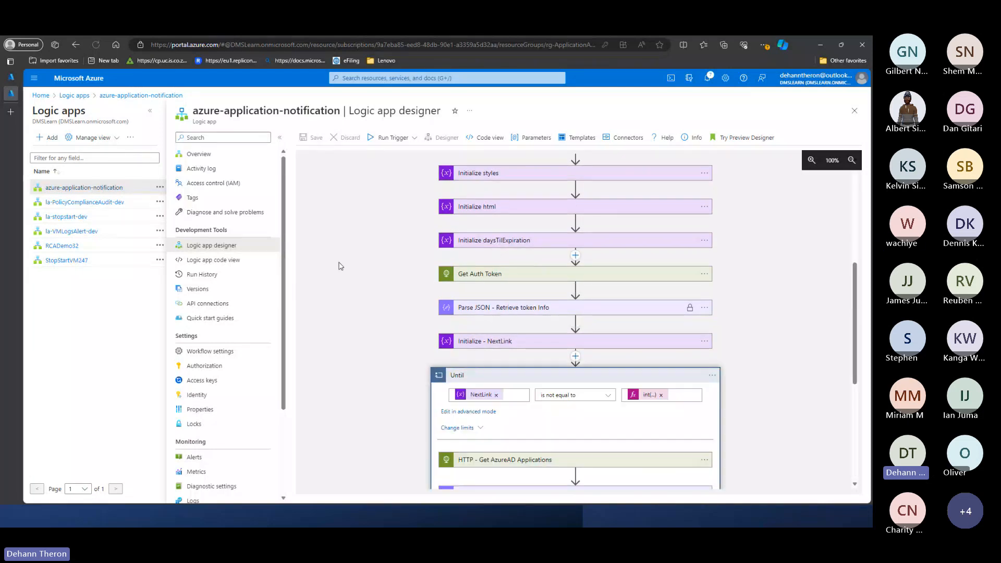
scroll(344, 263, "down", 3)
scroll(351, 262, "down", 1)
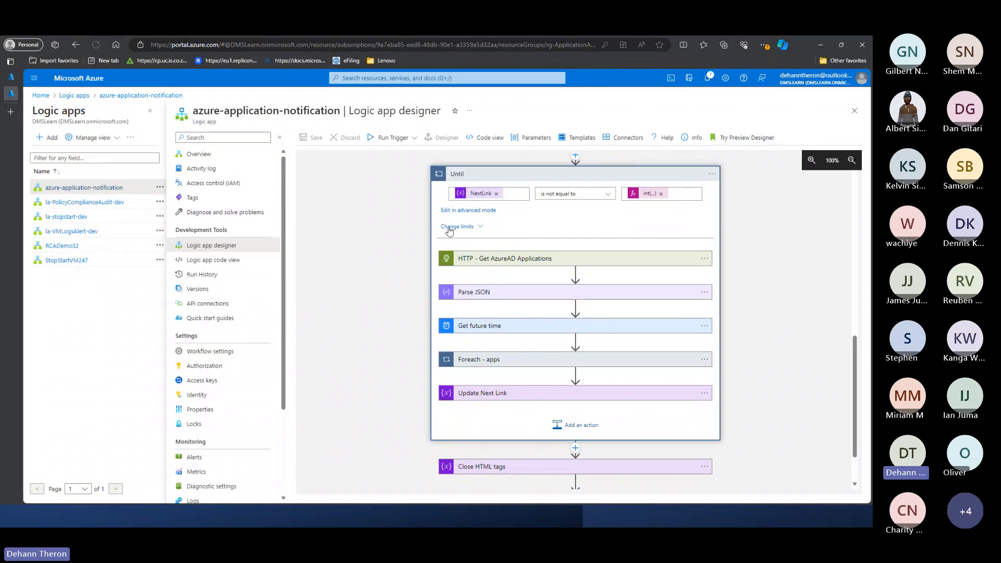
scroll(450, 230, "up", 1)
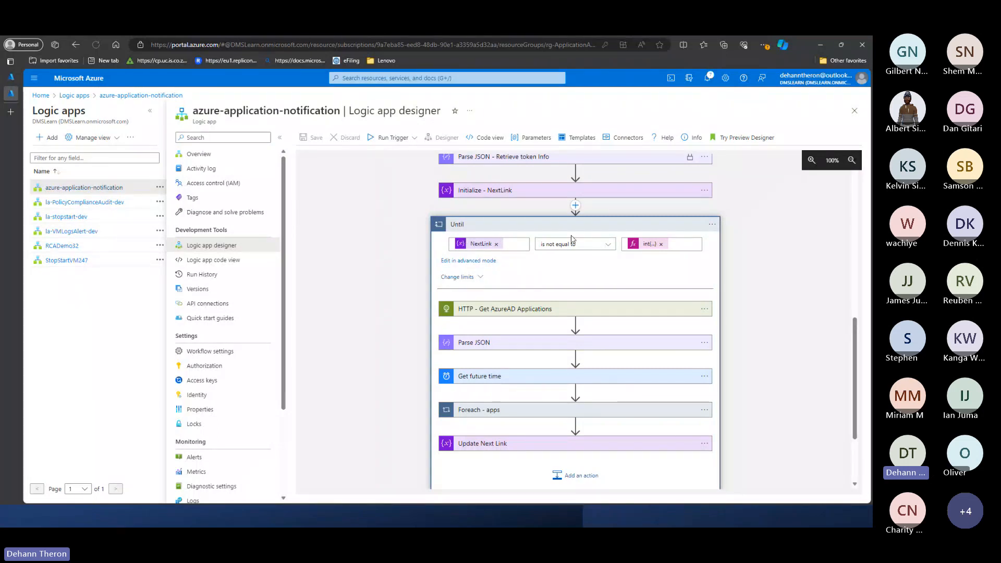
scroll(469, 329, "down", 2)
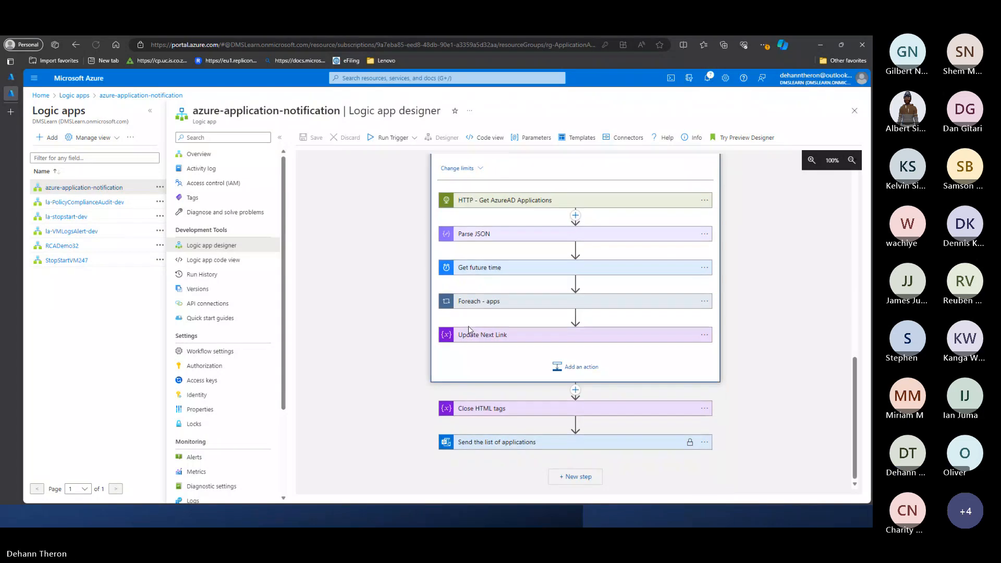
- Expand the Foreach - apps loop inside Until and examine its variable actions and nested credential loops
left_click(471, 301)
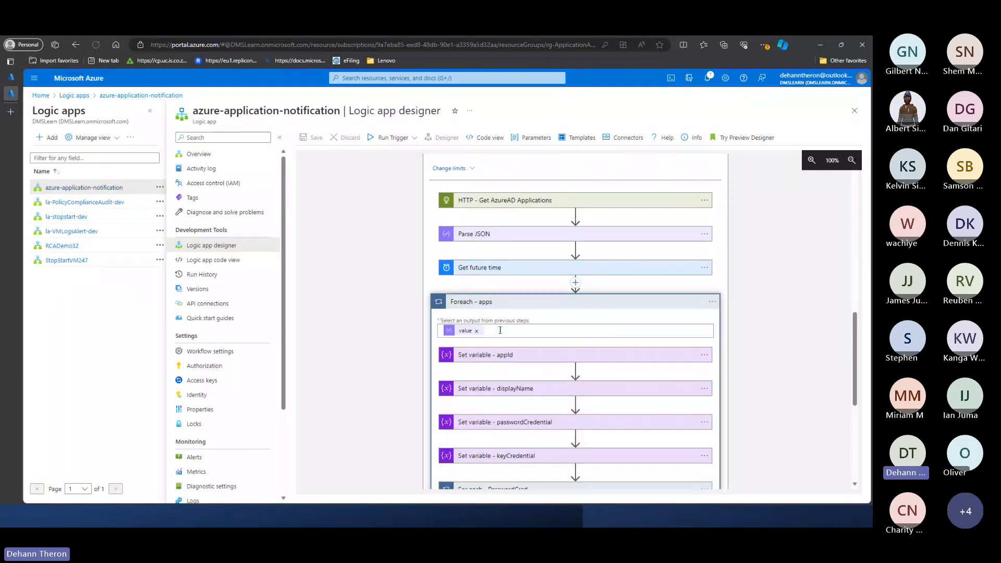
scroll(500, 329, "down", 1)
scroll(500, 329, "down", 1)
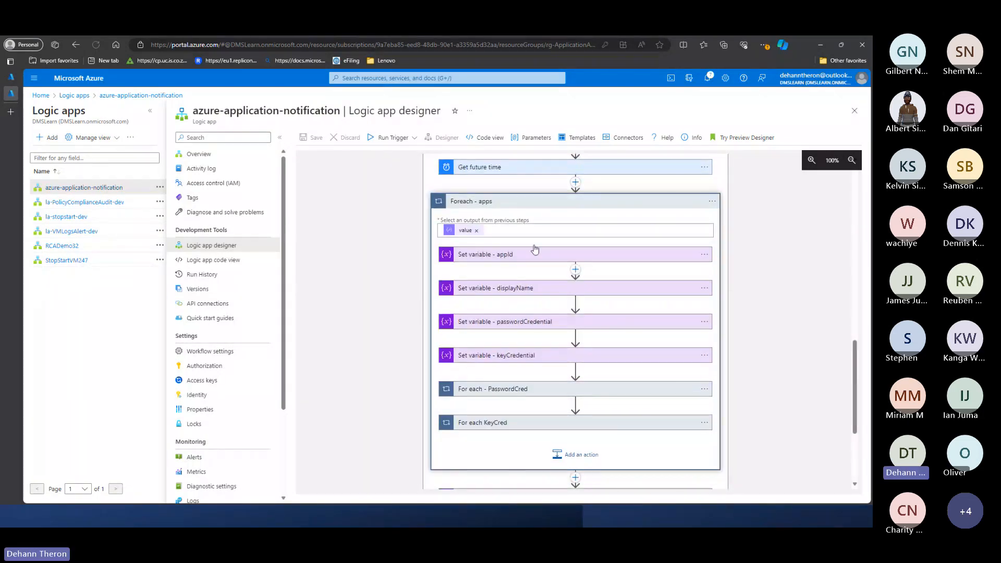
- Expand the For each - PasswordCred loop and its Condition, and check the And operator and the future time versus end date comparison
scroll(521, 261, "up", 4)
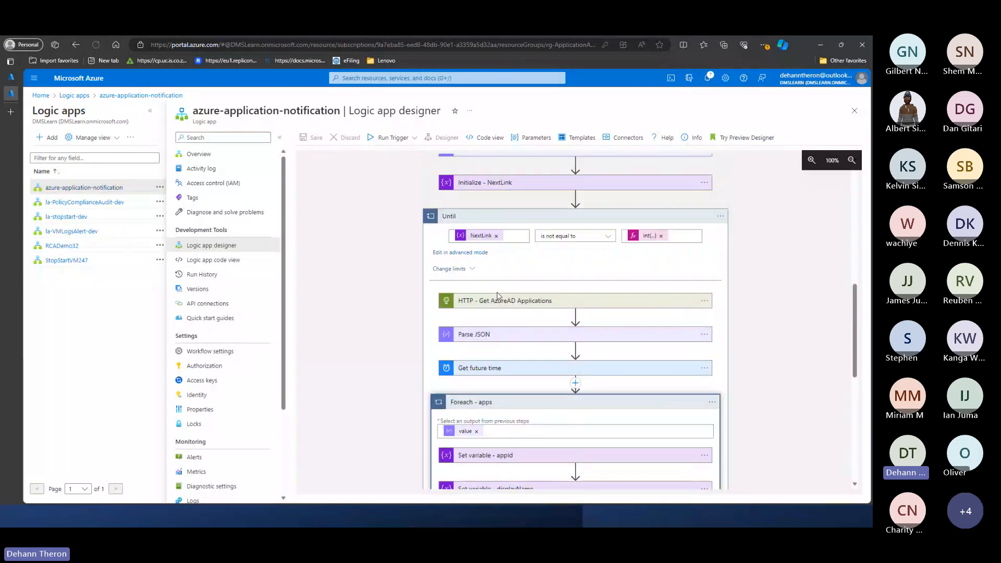
scroll(501, 292, "down", 3)
scroll(499, 298, "down", 2)
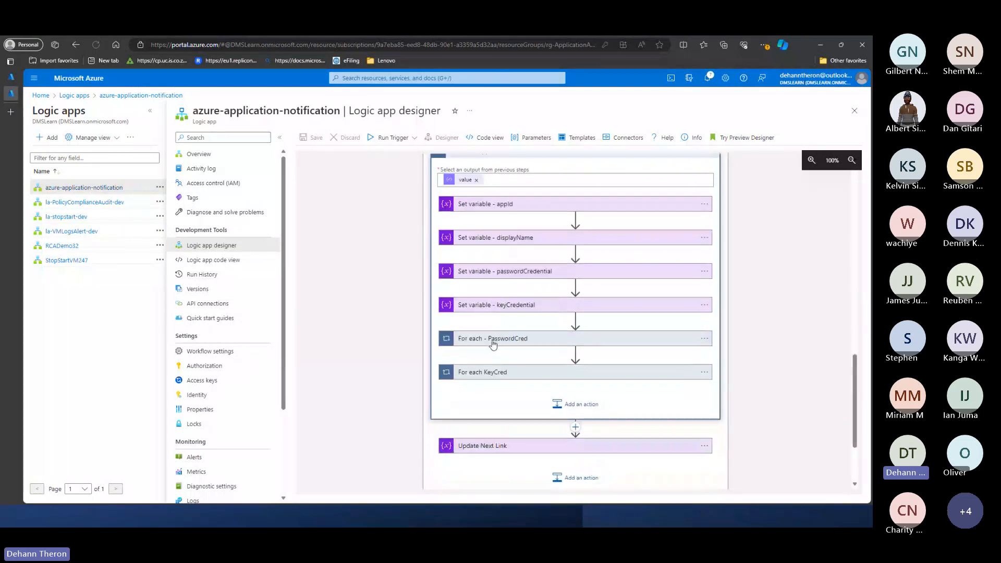
left_click(461, 347)
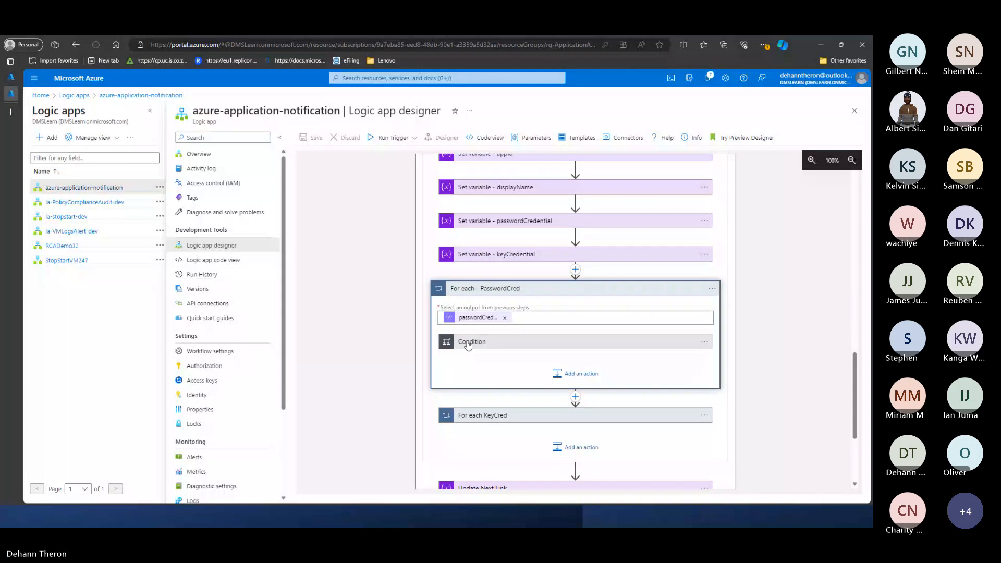
left_click(468, 343)
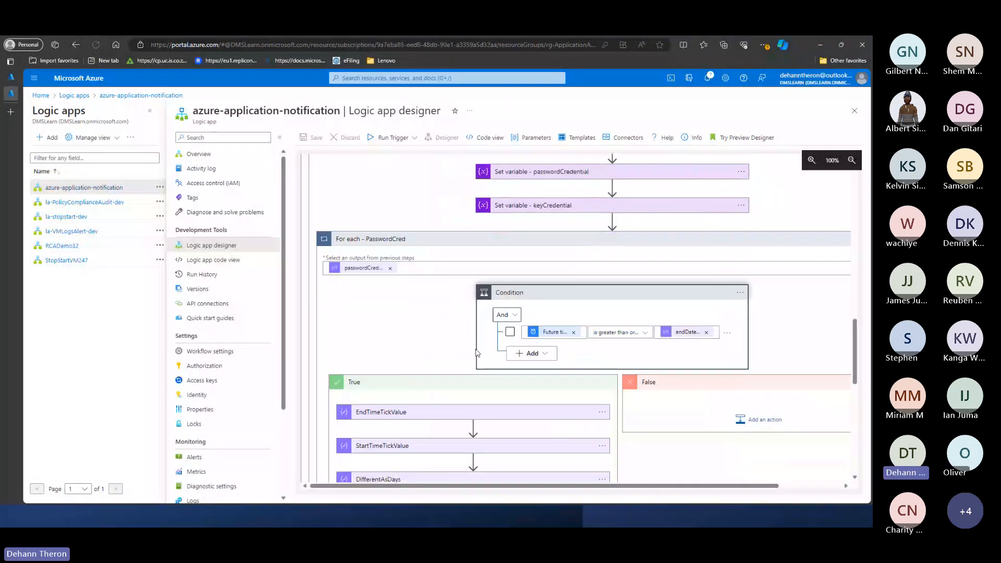
scroll(476, 353, "down", 1)
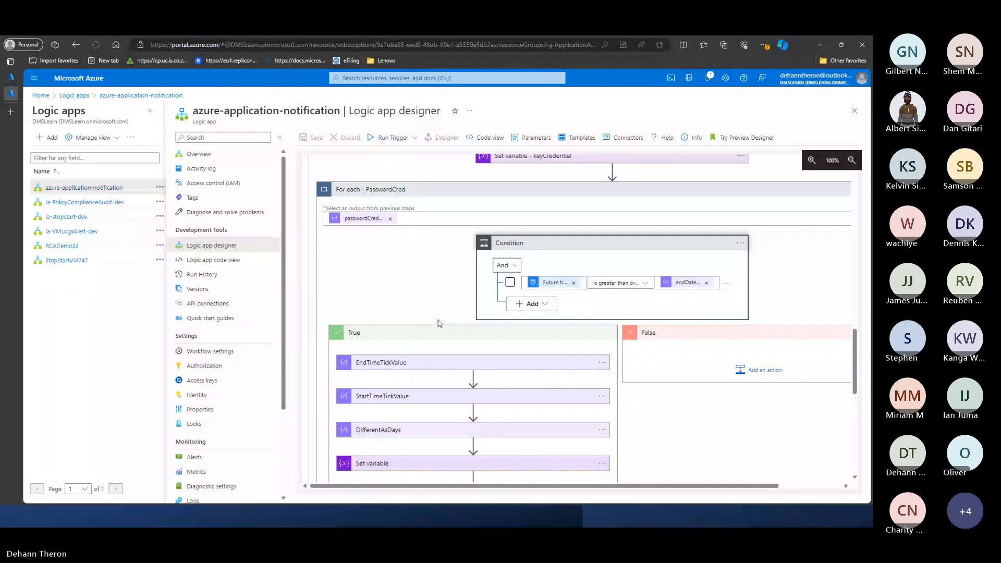
left_click(508, 265)
left_click(583, 311)
- Examine the actions in the Condition's True branch, from the tick value calculations to Get Secret Owner and In Case of No Owner
scroll(415, 357, "down", 2)
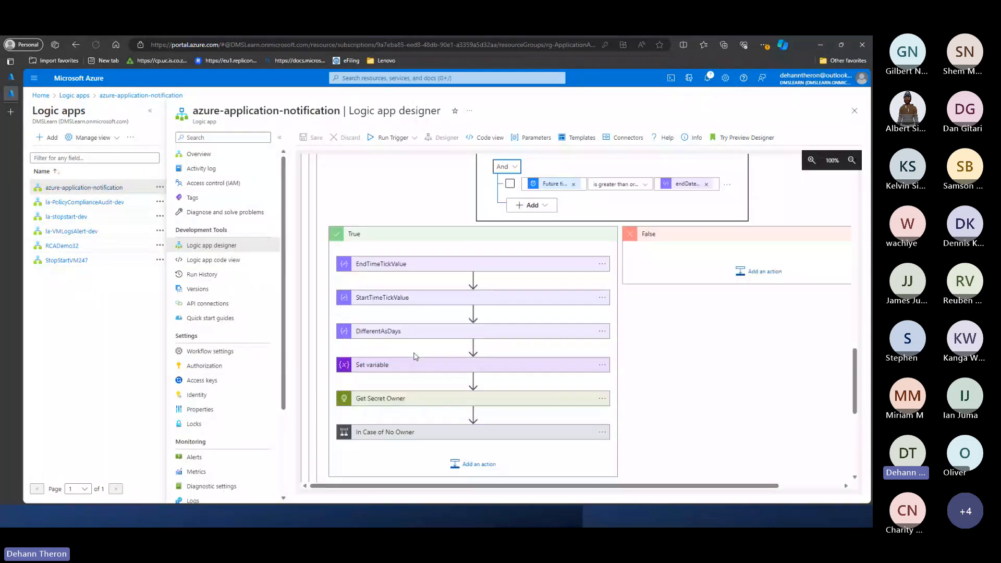
scroll(415, 357, "down", 3)
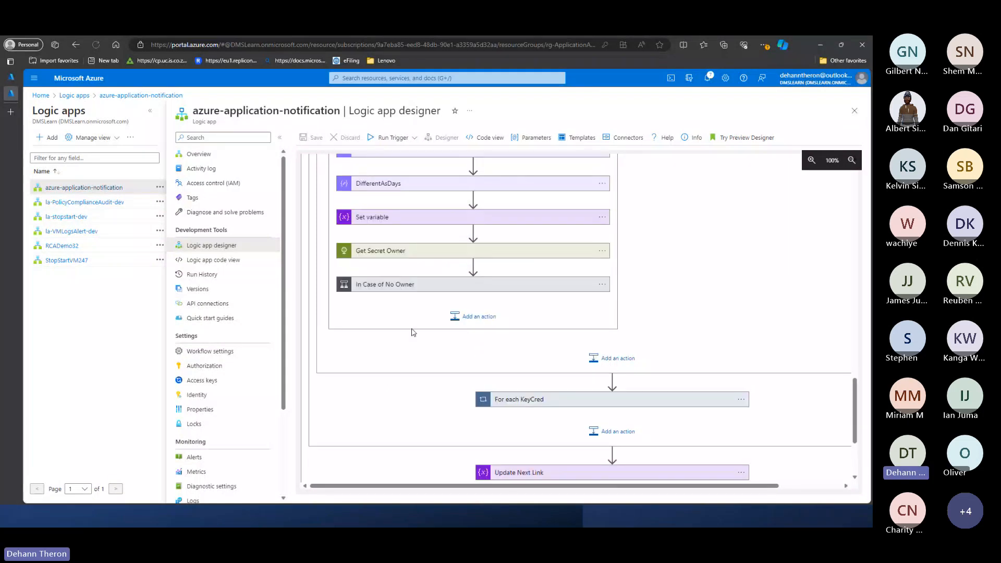
scroll(414, 332, "up", 2)
scroll(406, 348, "down", 4)
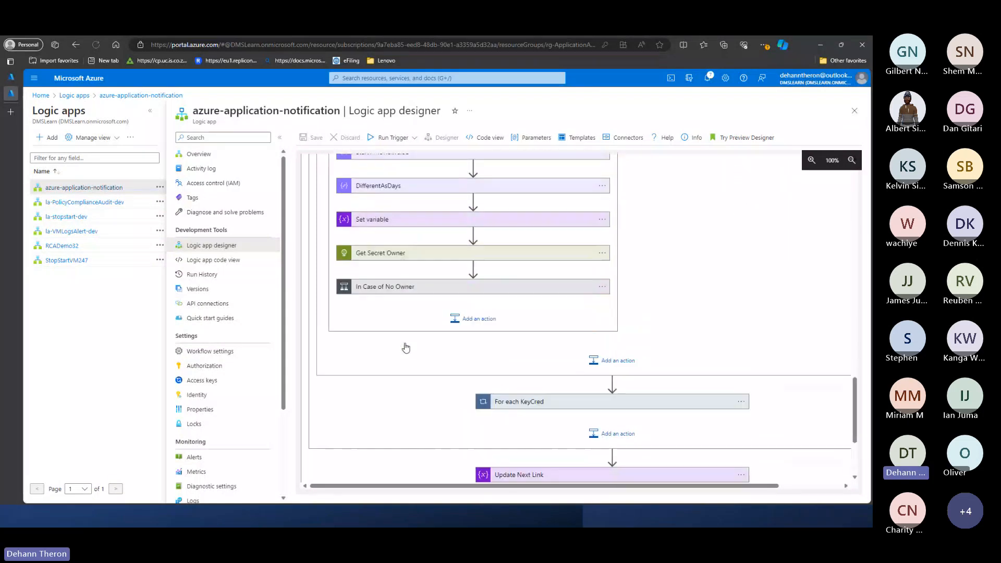
- Expand the Send the list of applications action to check its body, subject and recipient, leaving it collapsed again
scroll(406, 347, "down", 1)
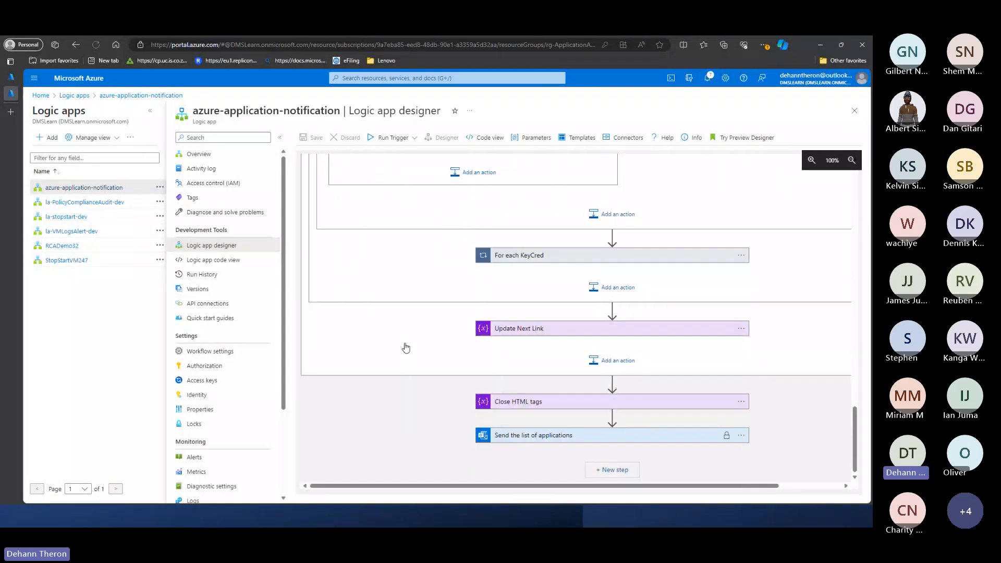
left_click(526, 436)
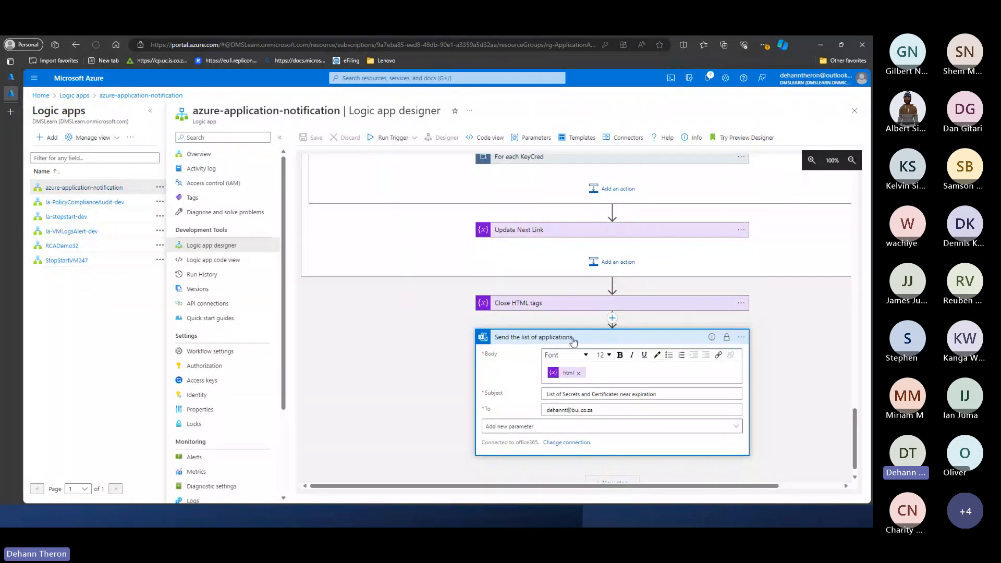
left_click(573, 340)
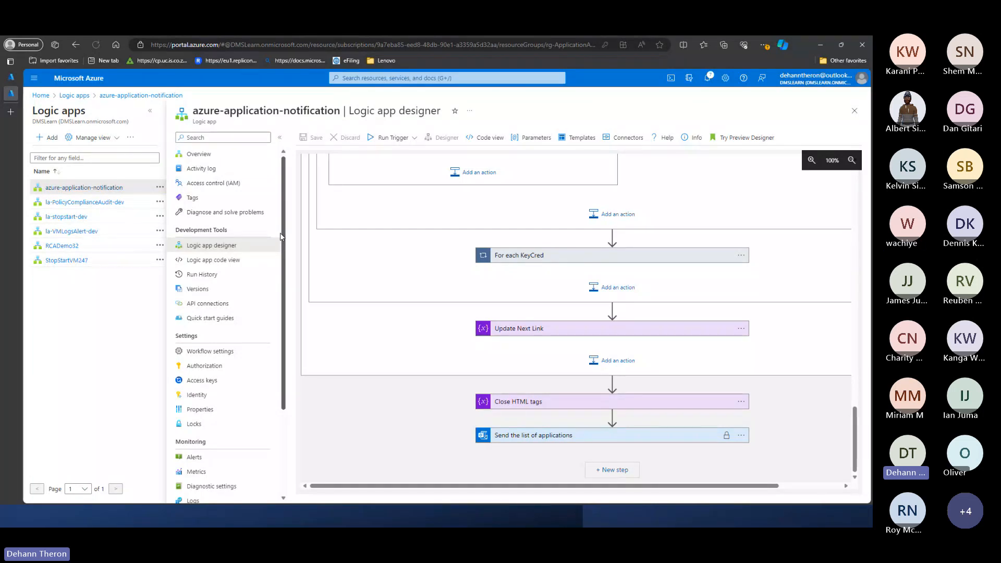
- Open la-VMLogsAlert-dev in the designer and examine the actions inside the Alert Switch's Case Deallocate branch, leaving the branch collapsed
left_click(84, 202)
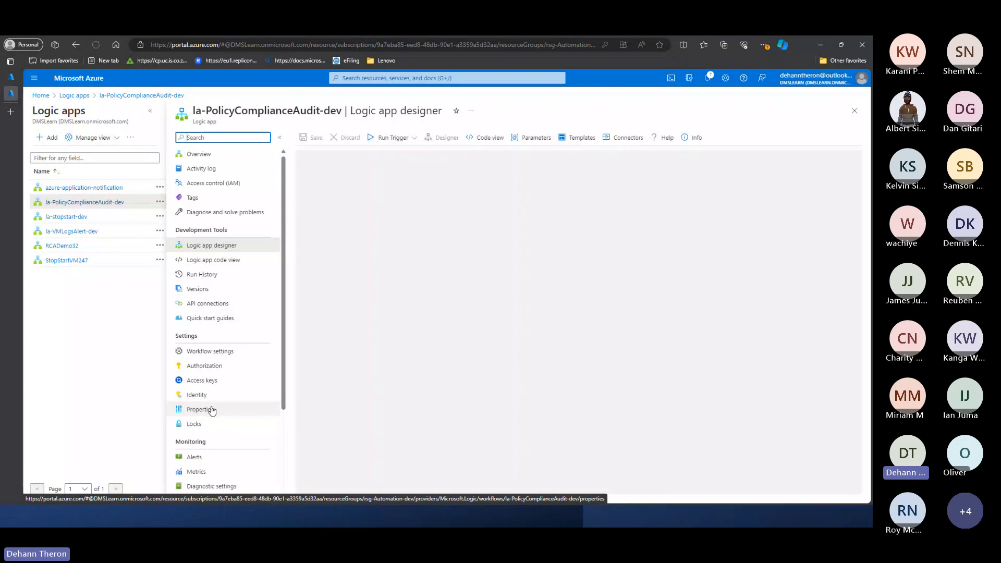
left_click(76, 233)
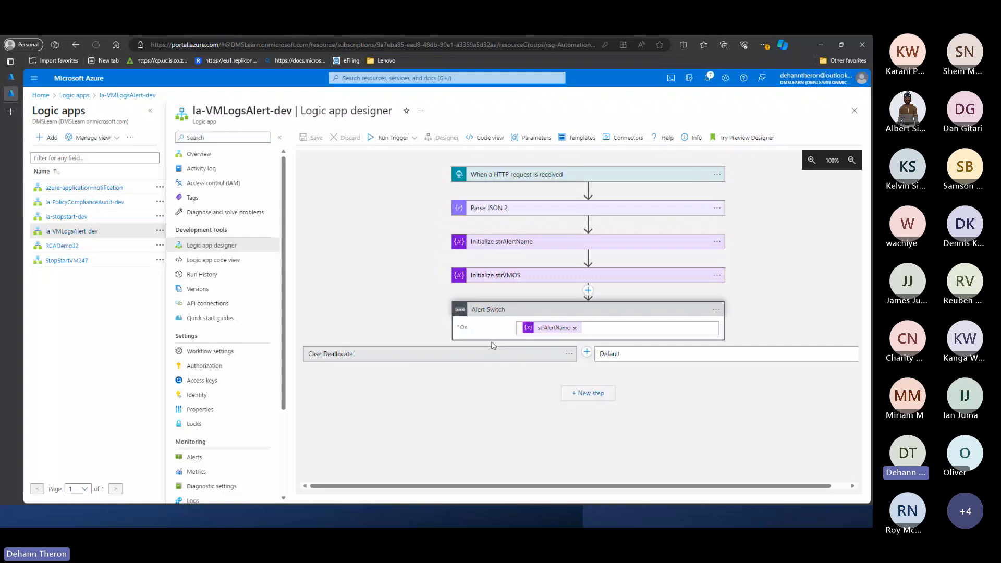
left_click(386, 356)
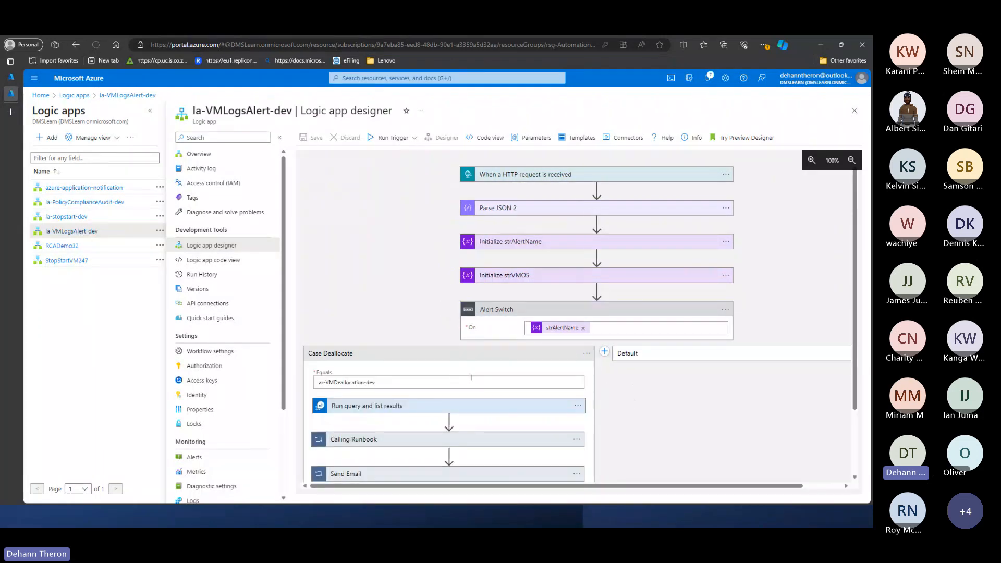
scroll(448, 368, "down", 3)
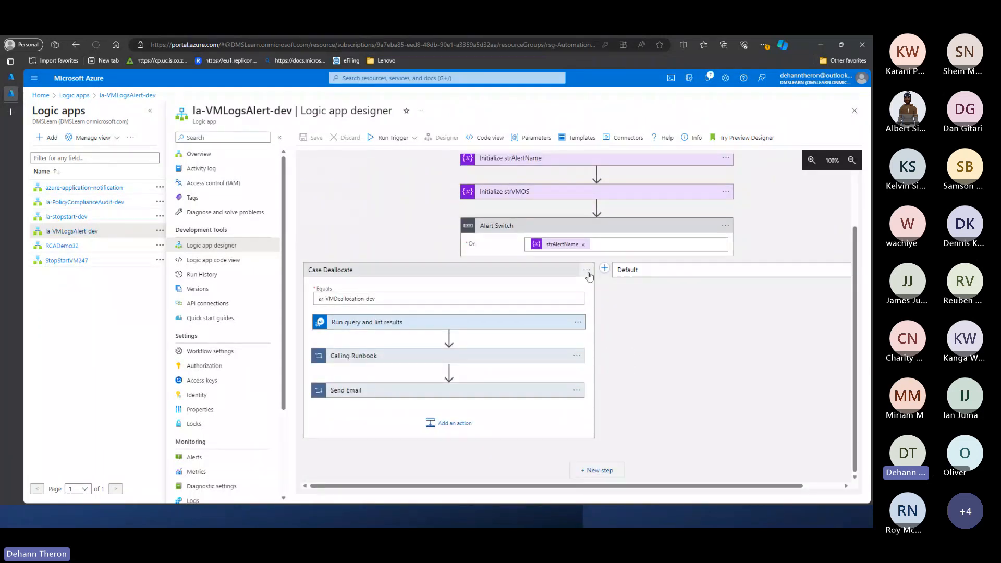
left_click(583, 270)
left_click(513, 270)
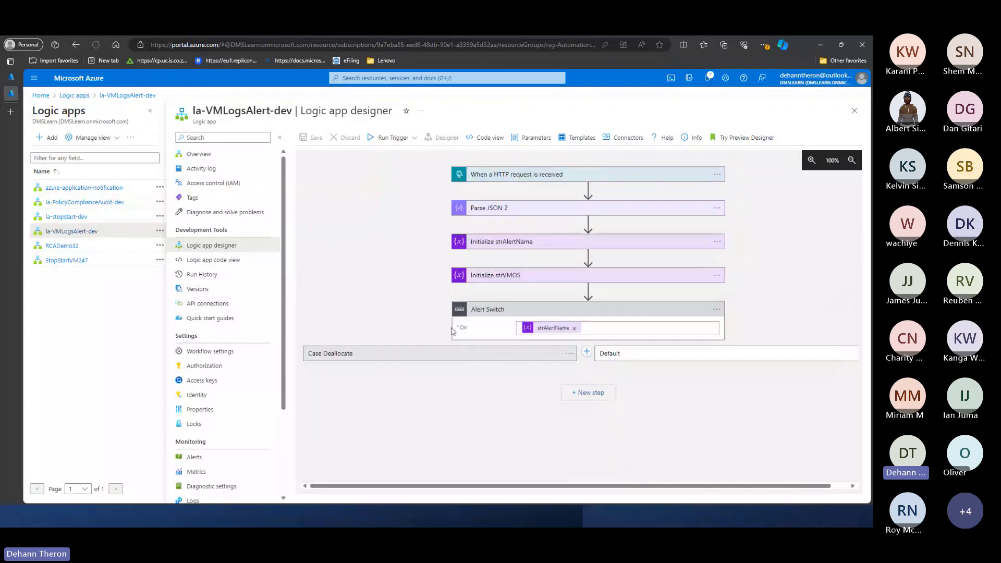
left_click(443, 355)
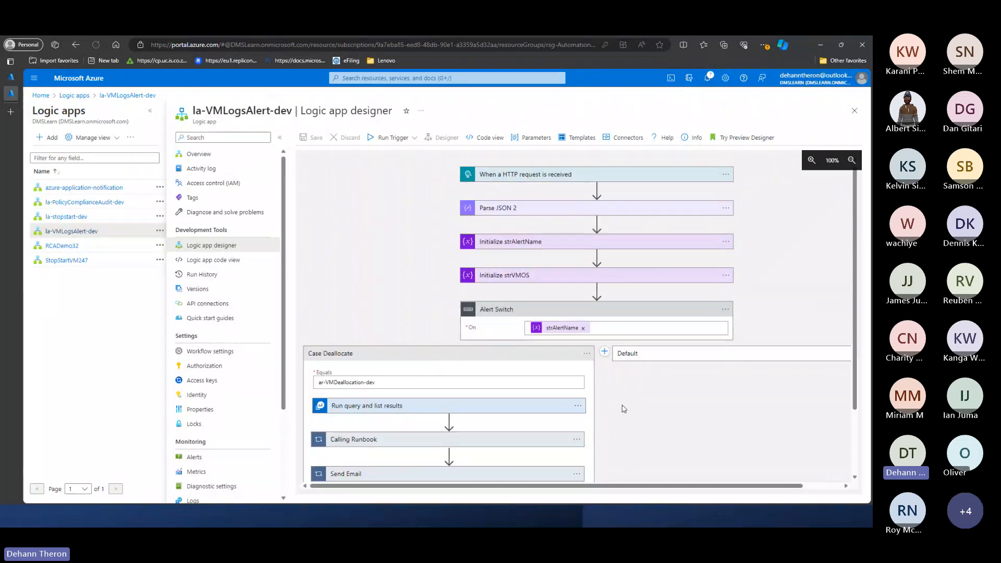
scroll(623, 365, "down", 2)
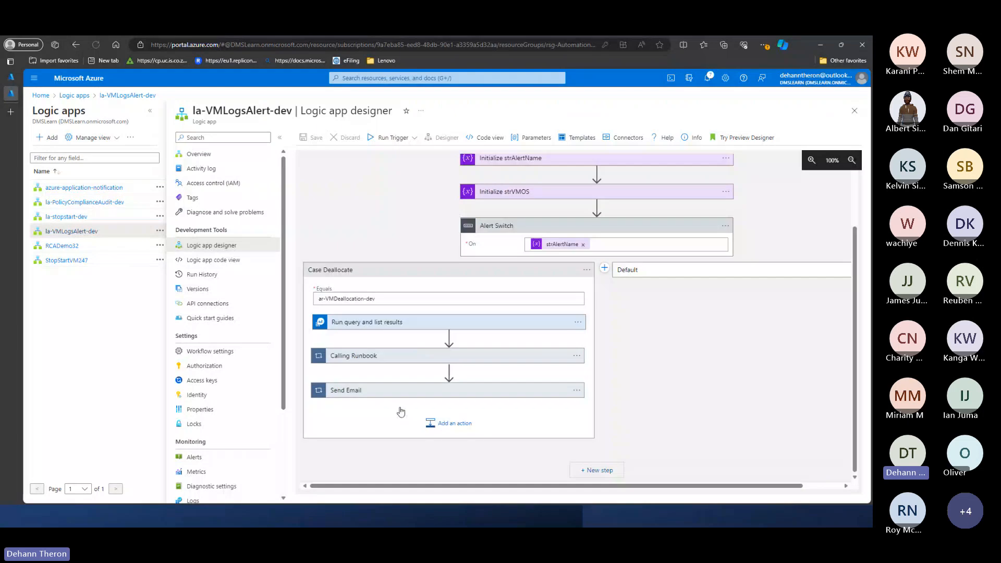
left_click(399, 275)
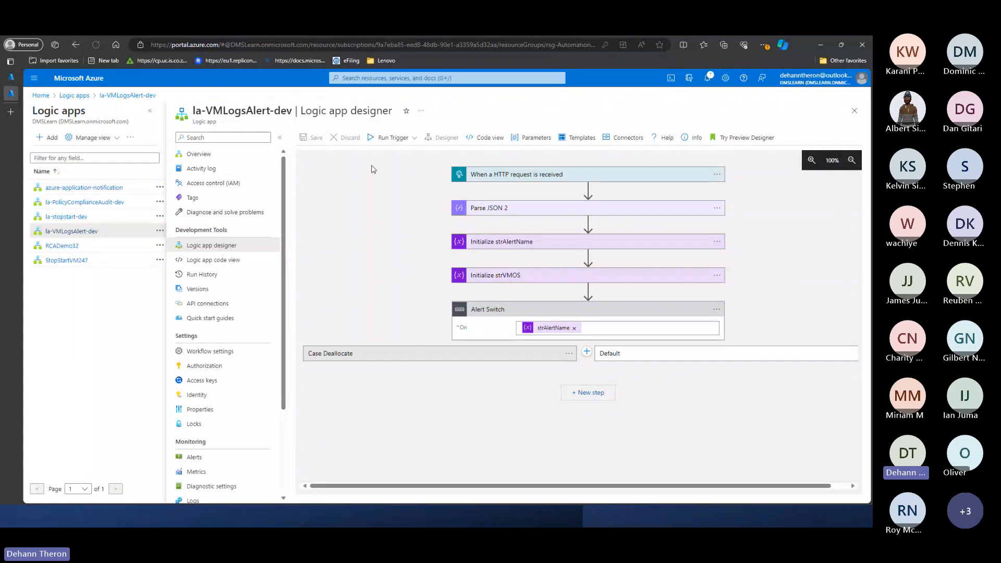
- Close la-VMLogsAlert-dev and open the RCADemo32 logic app from the Logic apps list
left_click(854, 111)
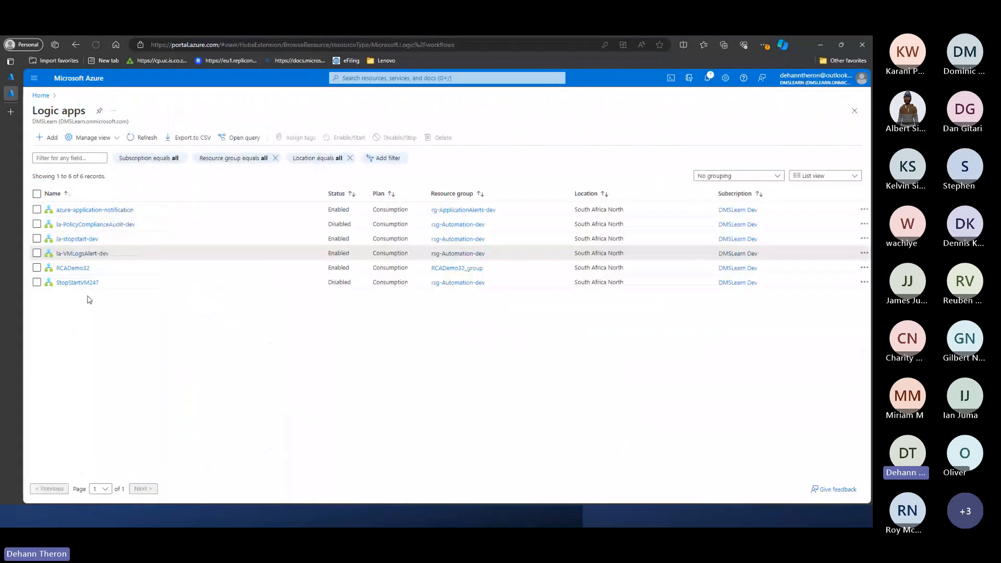
left_click(82, 270)
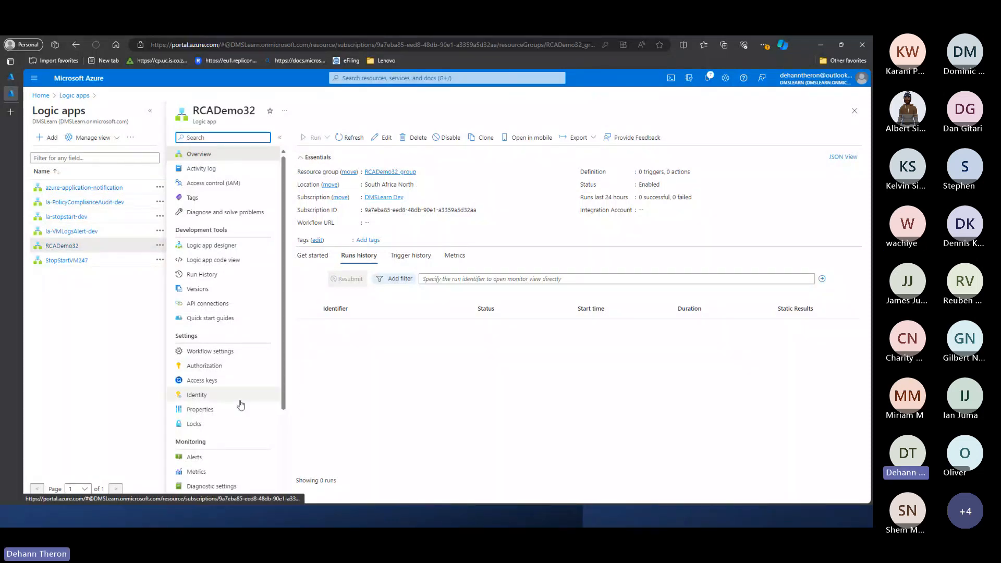
scroll(280, 312, "down", 2)
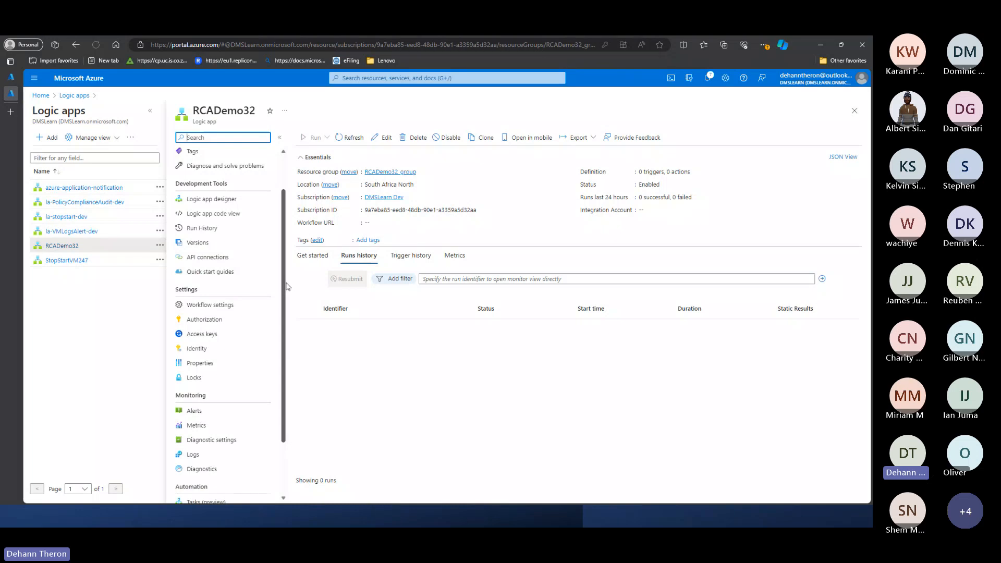
scroll(284, 284, "up", 2)
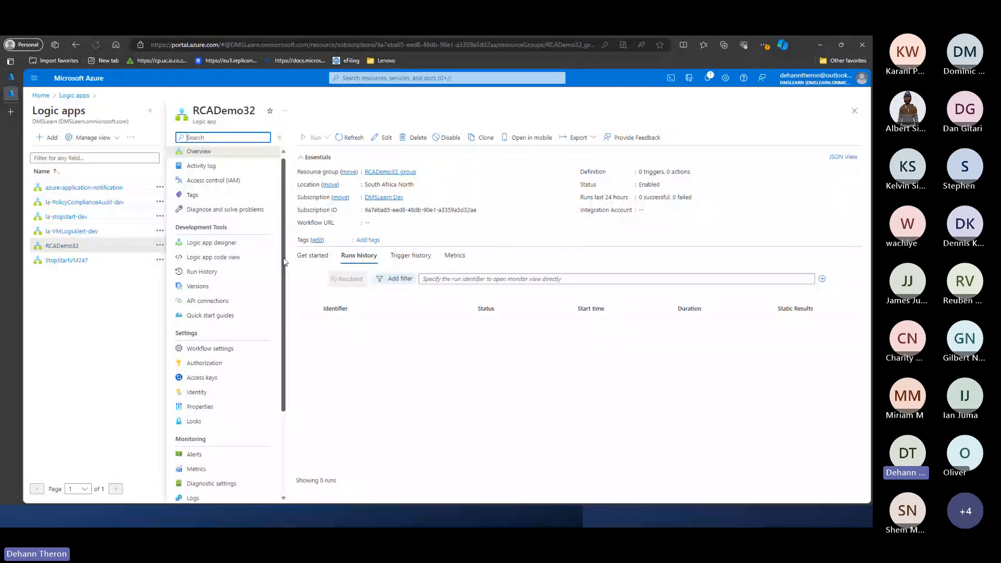
- Turn on the system assigned managed identity for RCADemo32 and save the change
scroll(256, 339, "down", 1)
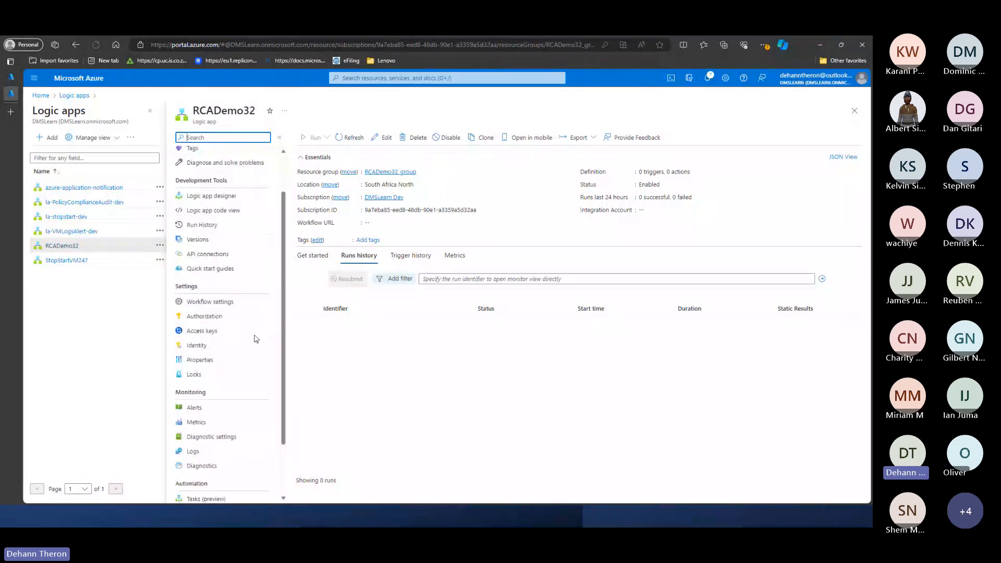
scroll(256, 339, "down", 1)
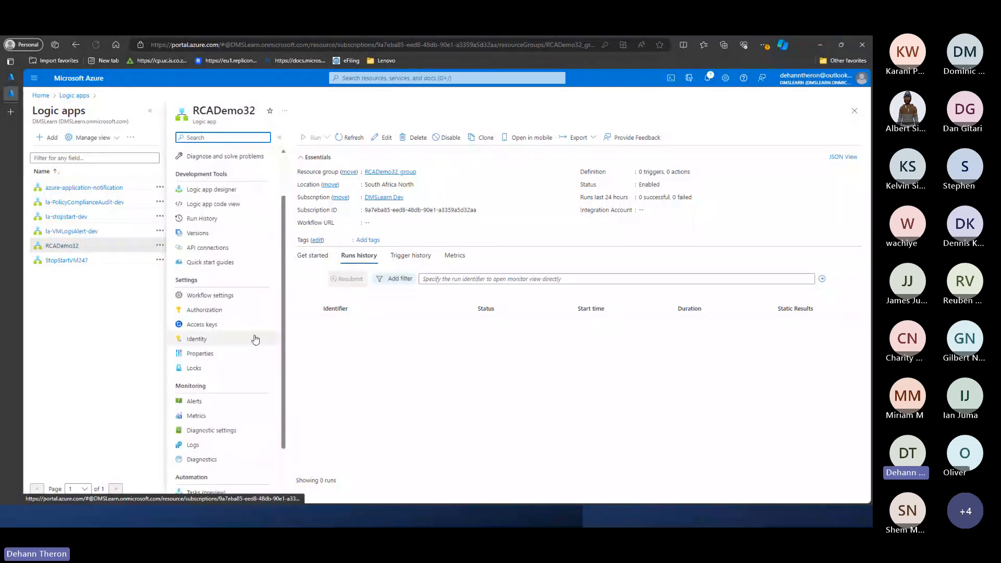
scroll(255, 339, "down", 1)
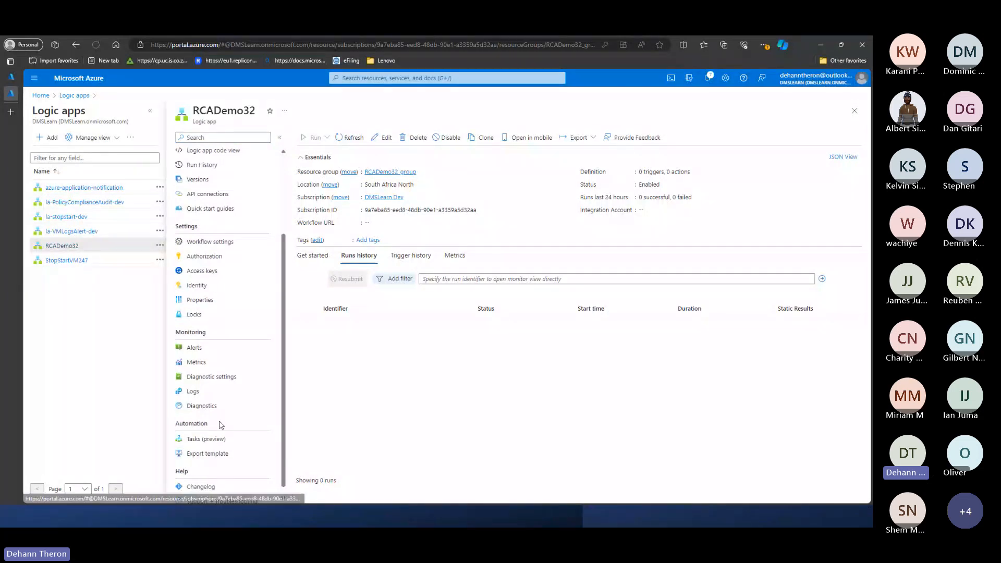
left_click(201, 286)
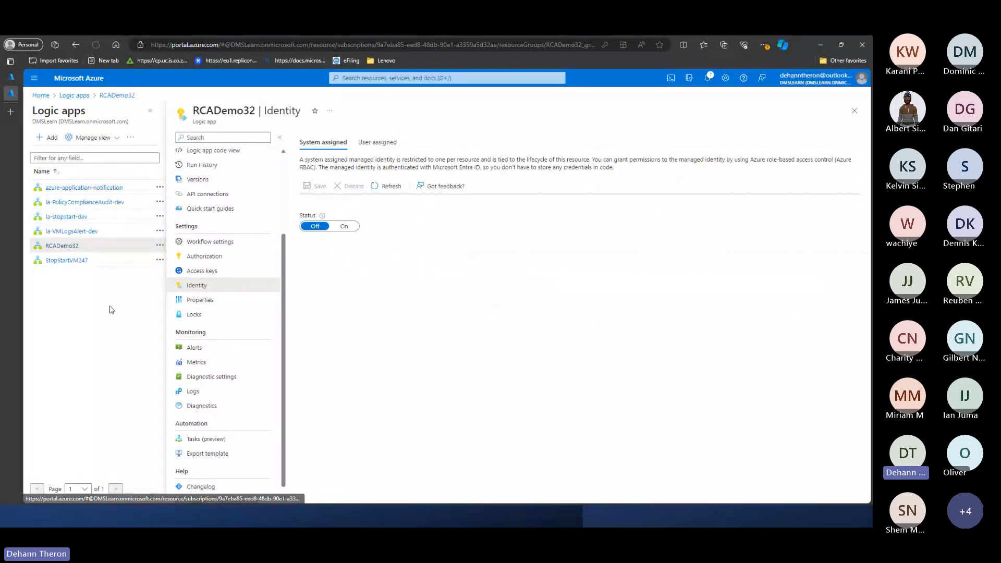
left_click(342, 228)
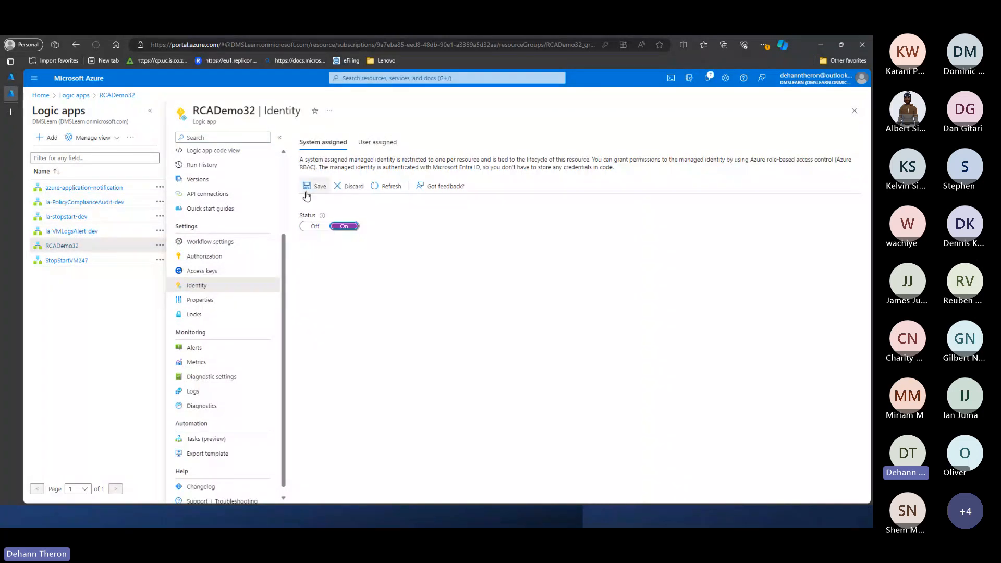
left_click(307, 192)
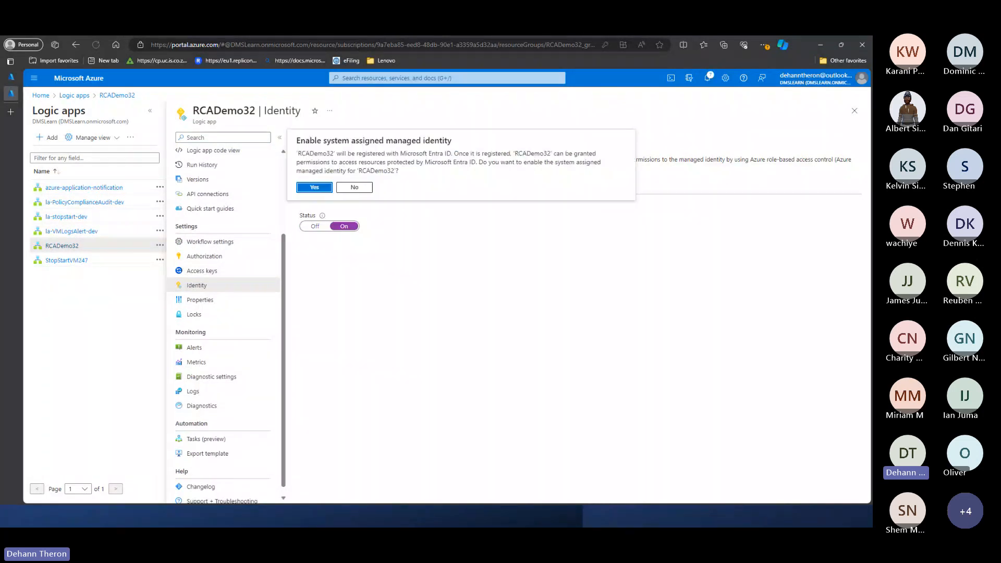
left_click(313, 188)
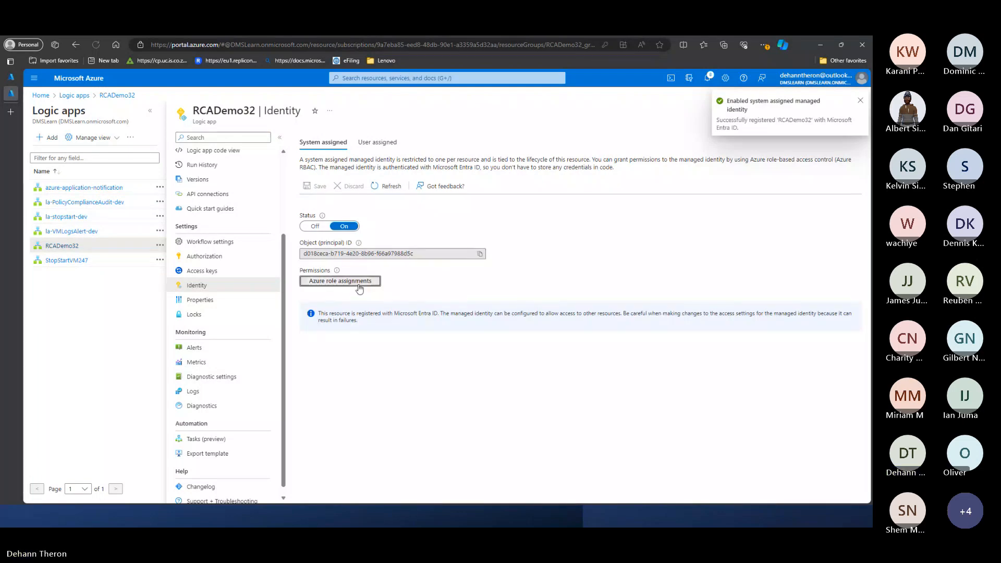
- Examine the roles offered for a Resource group scope in RCADemo32's role assignment form, and close the form without saving
left_click(359, 287)
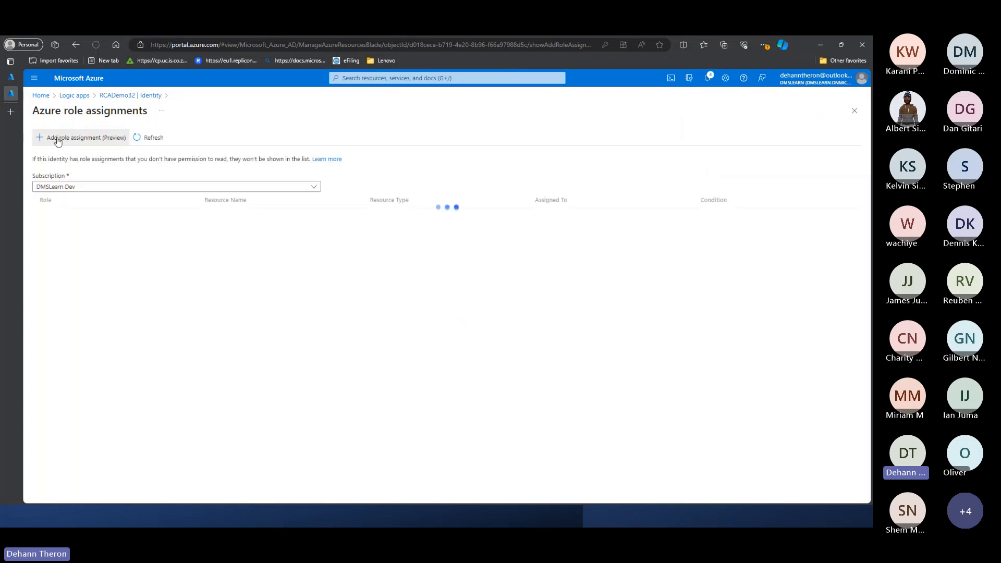
left_click(58, 140)
left_click(520, 143)
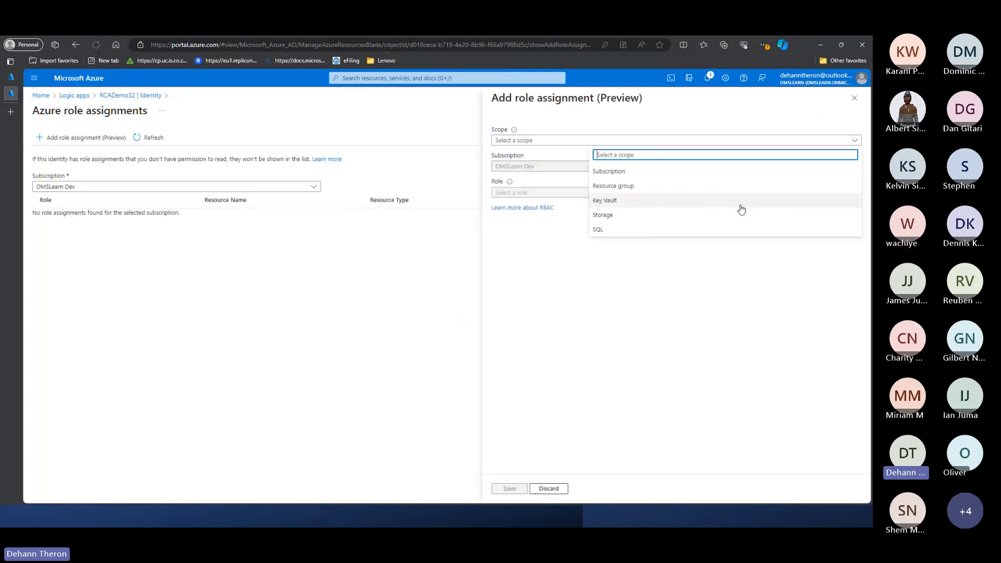
left_click(637, 188)
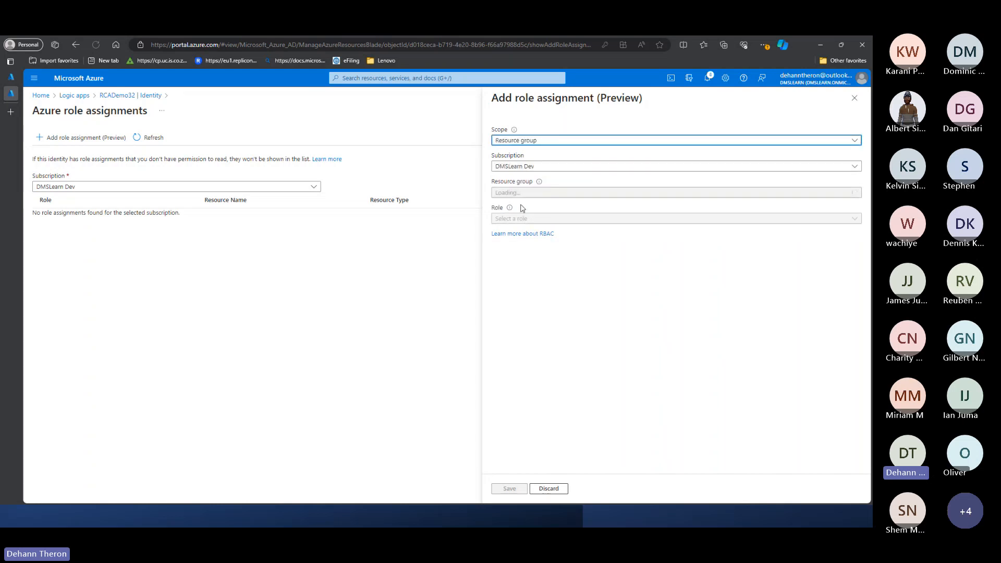
left_click(527, 223)
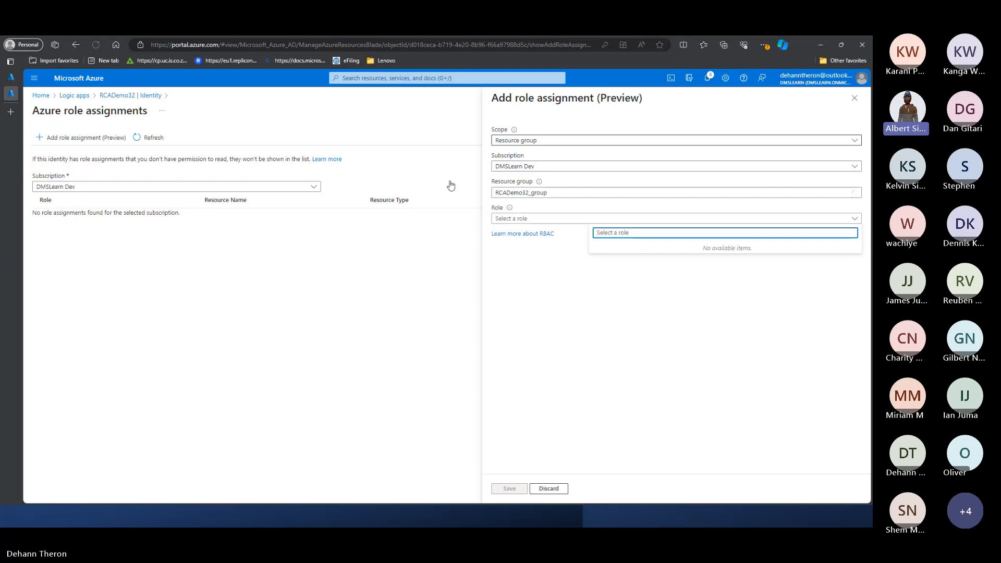
scroll(665, 312, "down", 3)
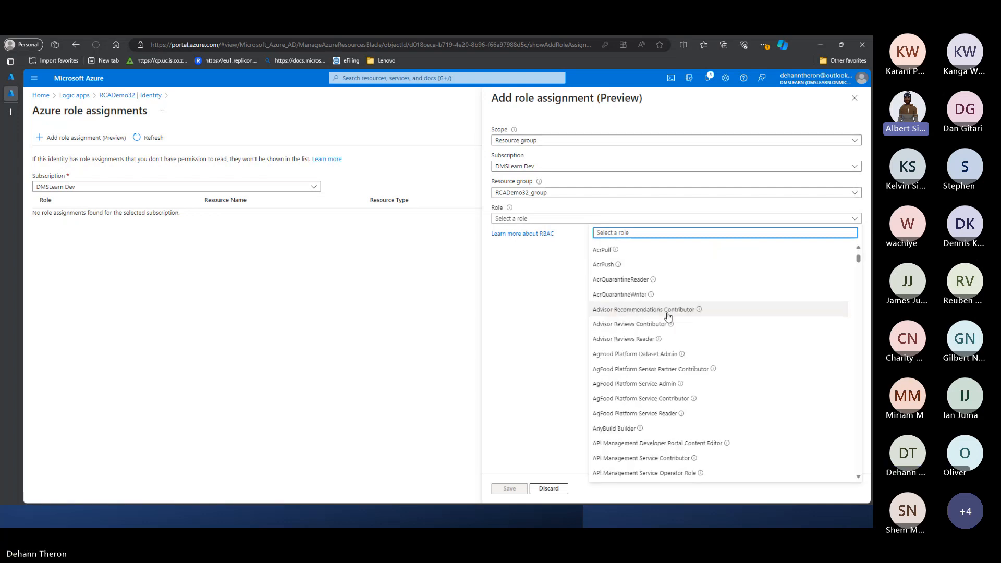
scroll(666, 315, "up", 3)
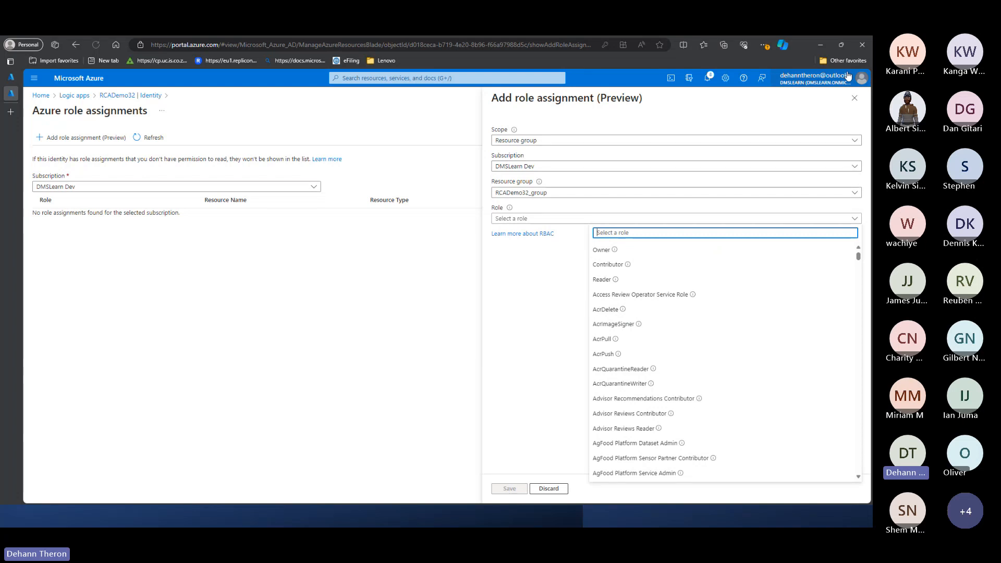
left_click(854, 98)
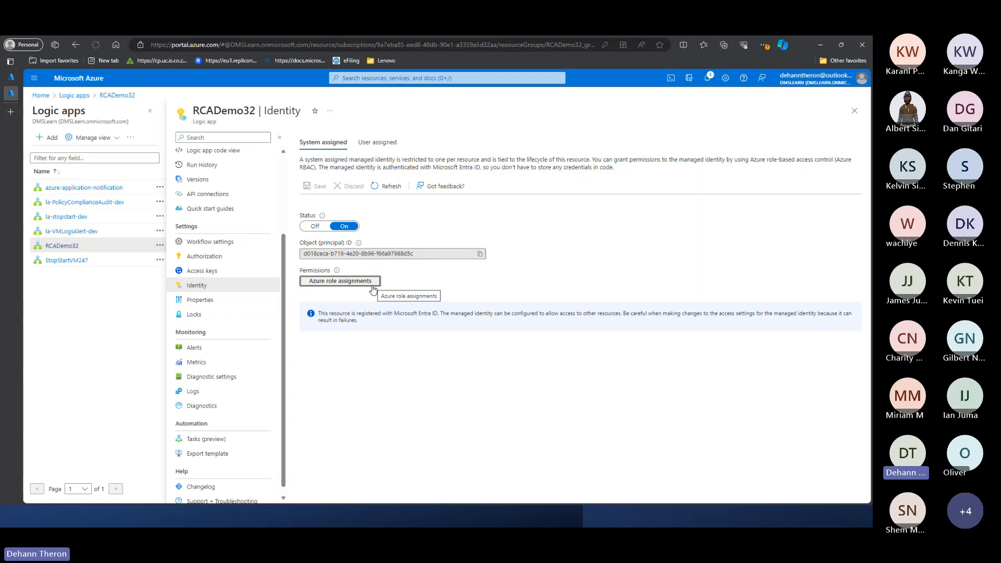
- Check the form for adding a user assigned managed identity to RCADemo32, close it and return to the system assigned identity
left_click(377, 142)
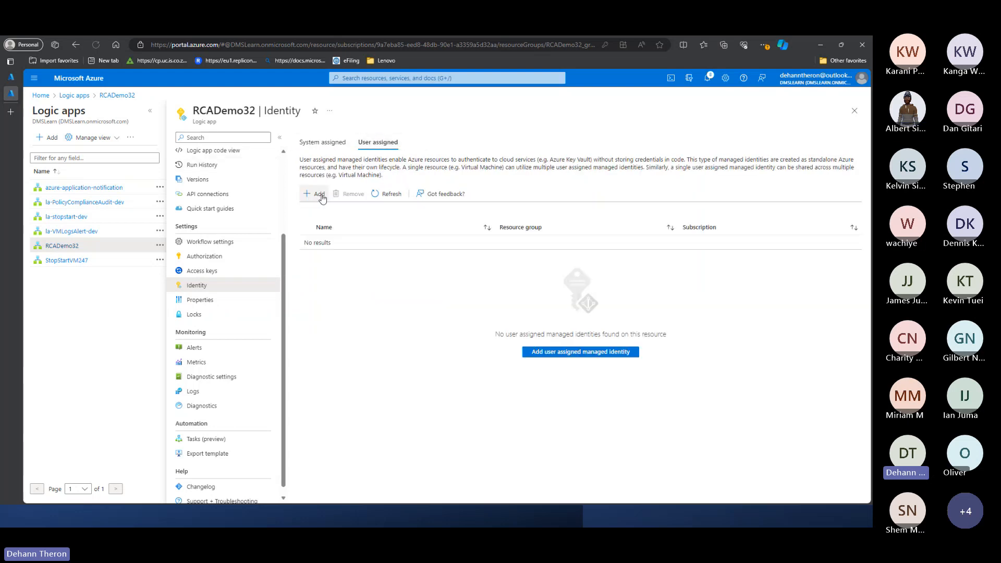
left_click(319, 194)
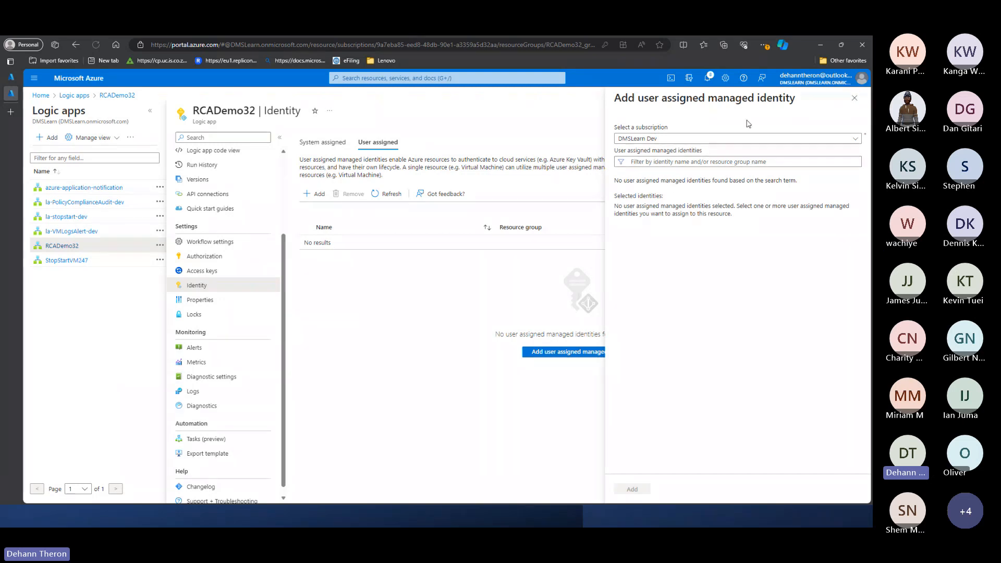
left_click(854, 98)
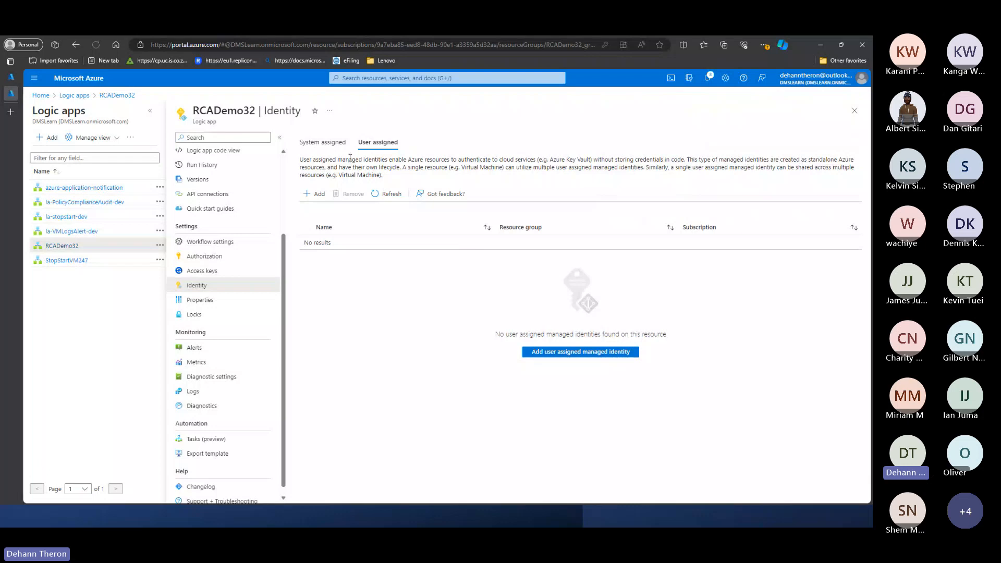
left_click(321, 143)
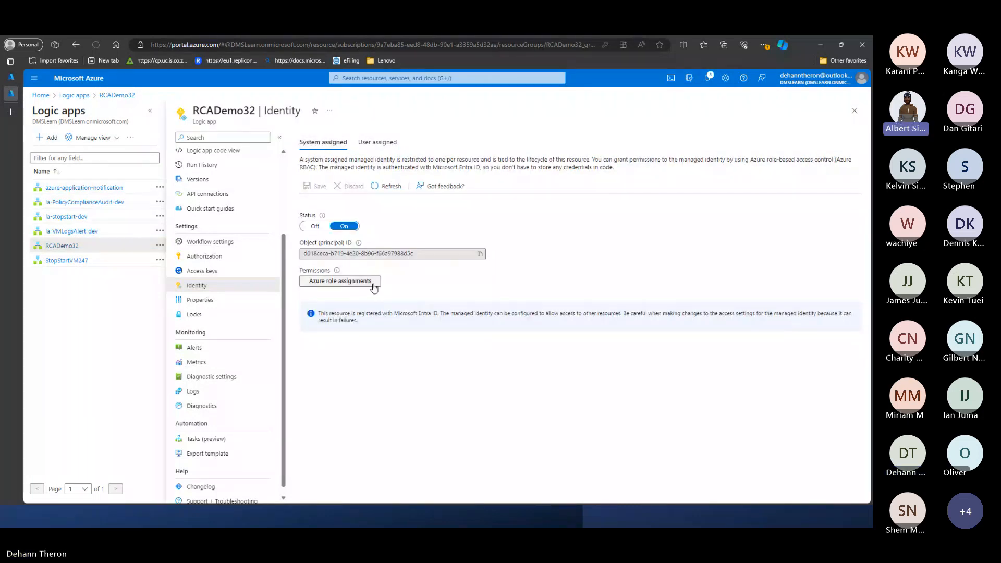
- Start a new Azure role assignment for RCADemo32's system assigned identity with Resource group as the scope
left_click(336, 281)
left_click(84, 137)
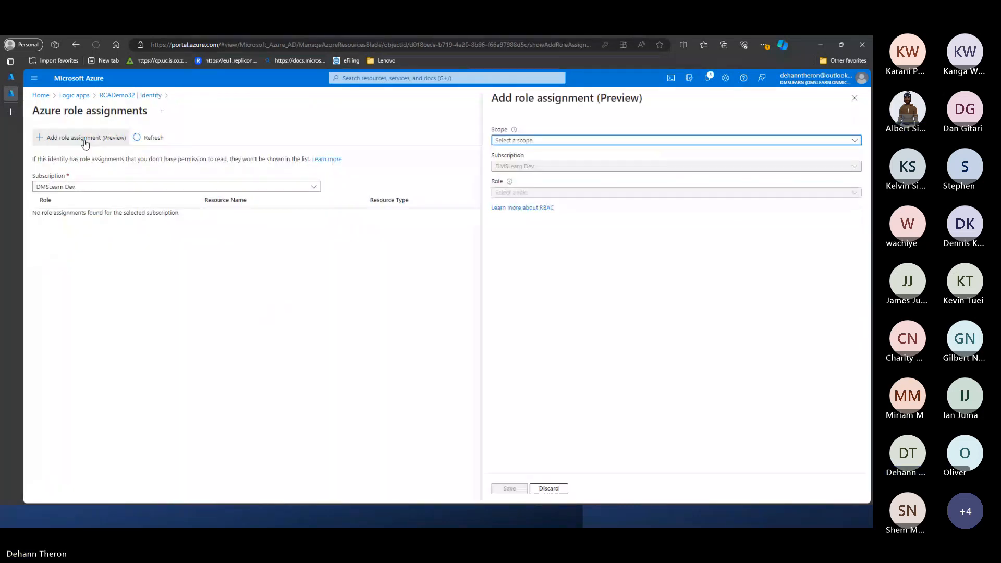
left_click(500, 142)
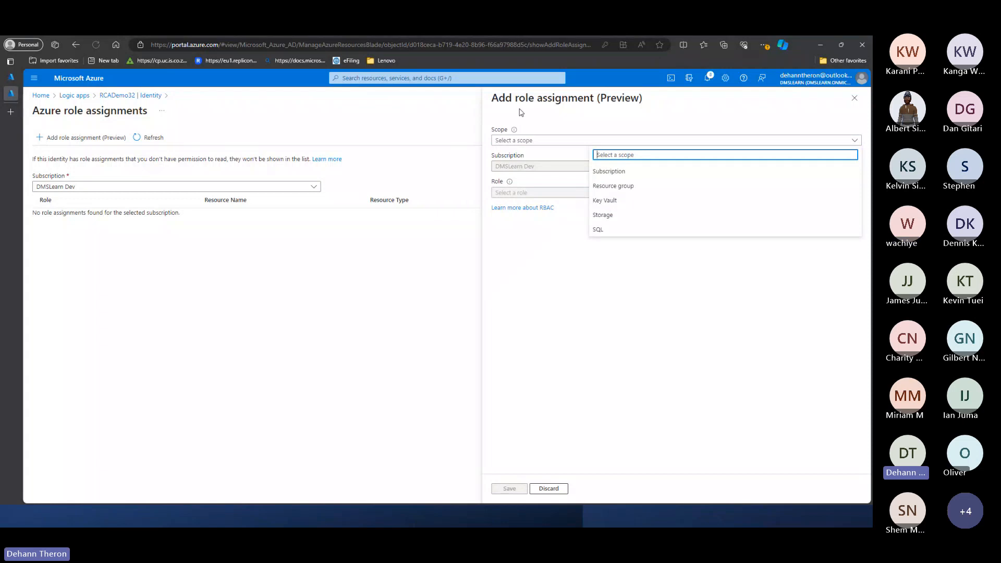
left_click(643, 192)
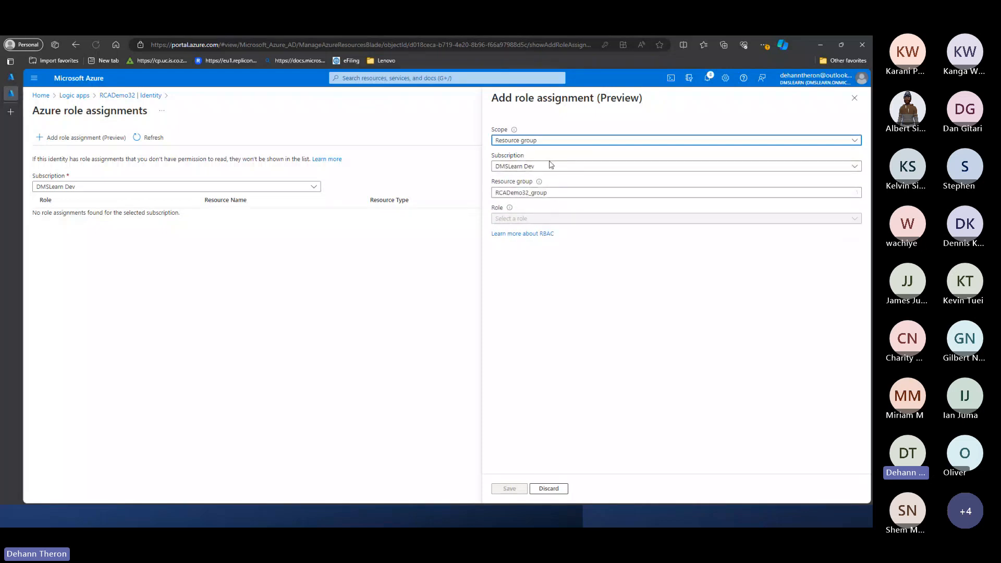
- Find the virtual machine roles and choose Virtual Machine Contributor as the role for the assignment
left_click(561, 220)
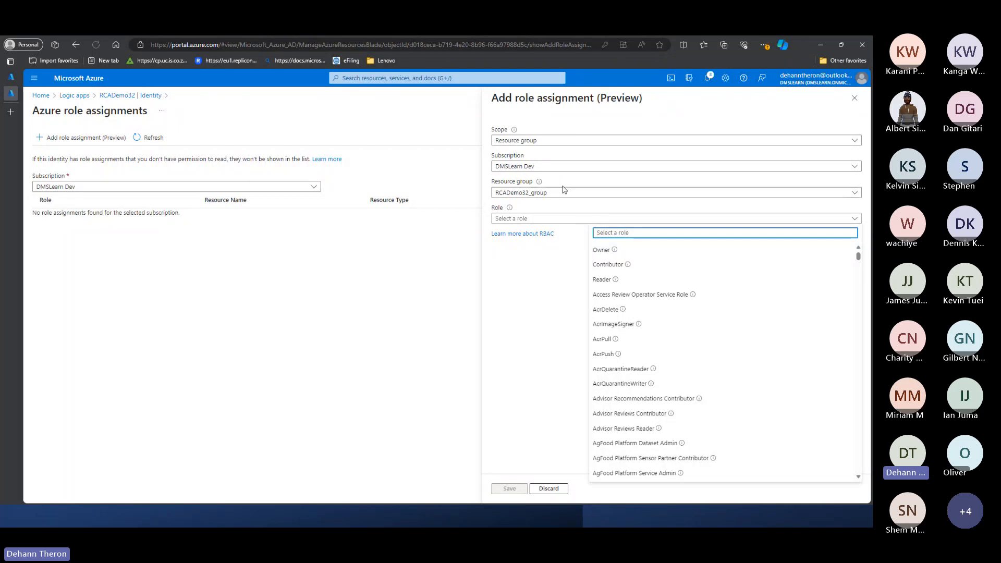
left_click(577, 226)
left_click(579, 219)
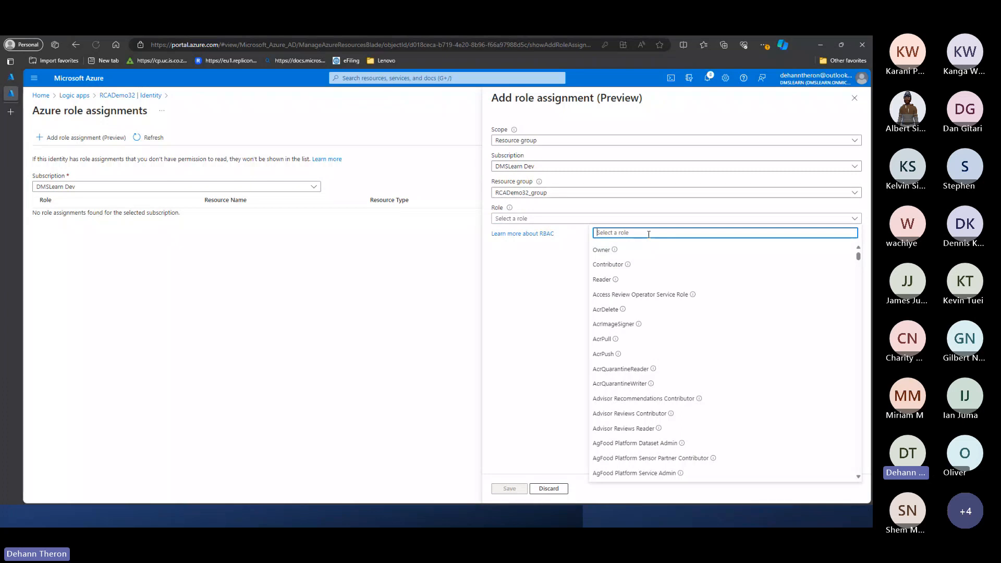
type("virtual")
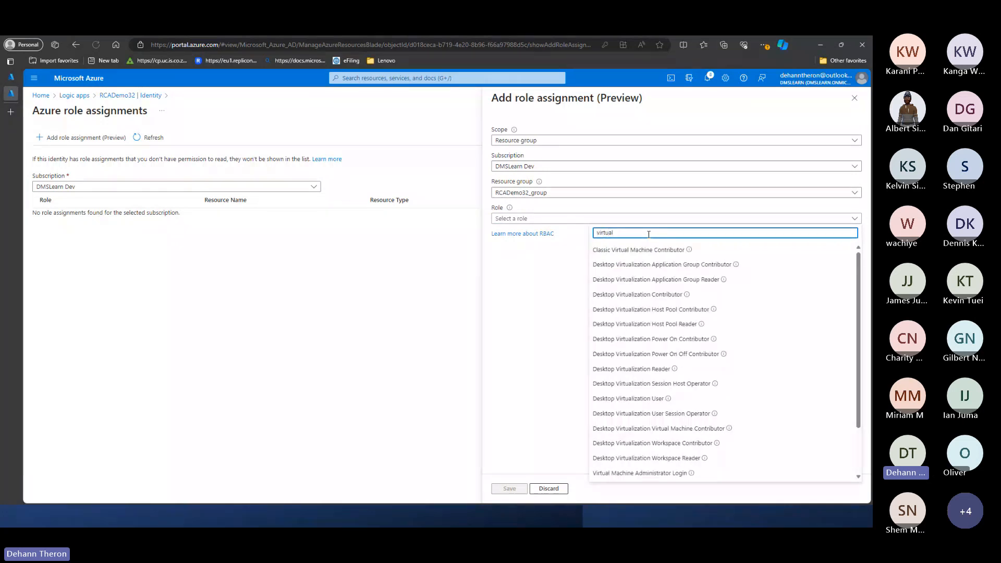
type(" machin")
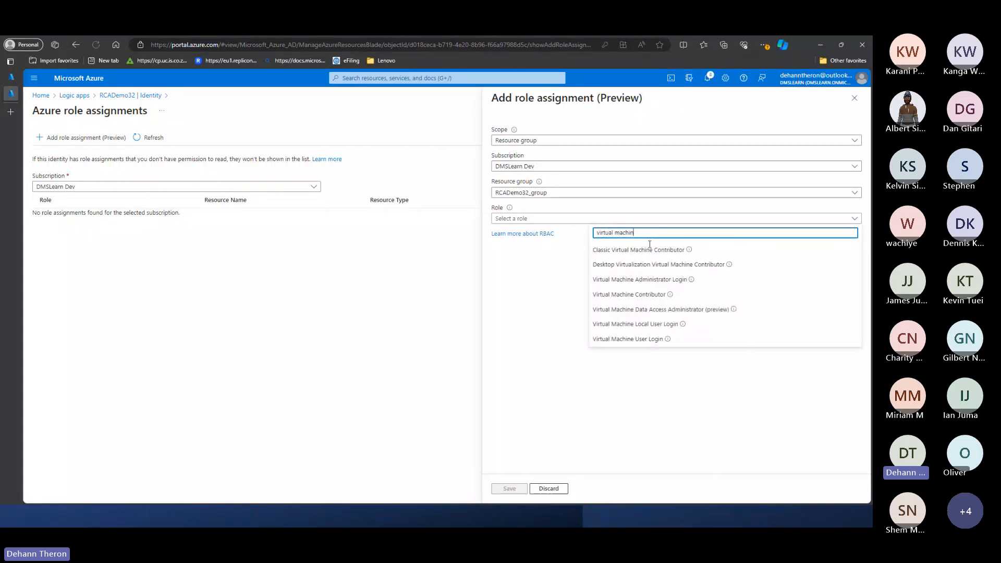
left_click(646, 295)
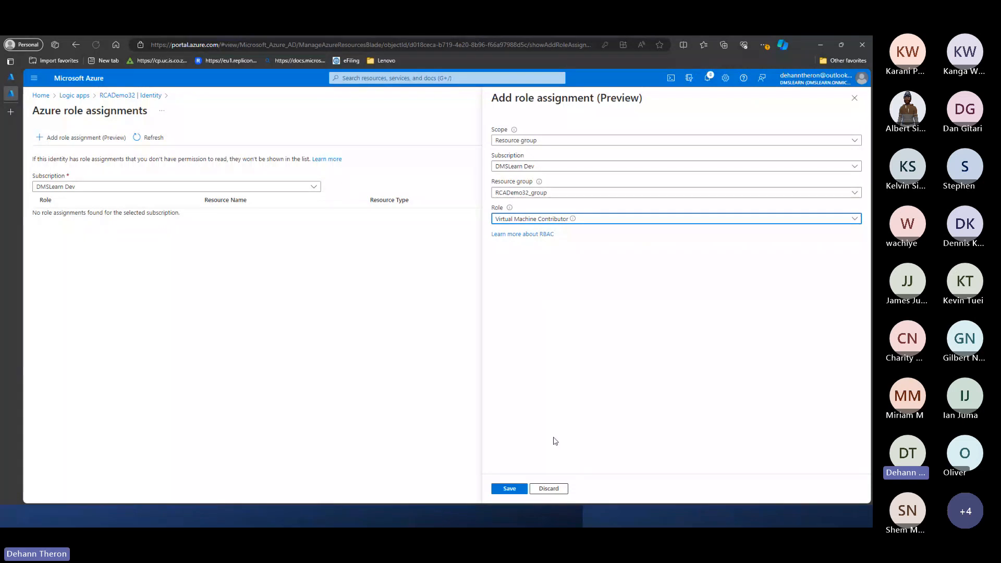
- Search the role list for virtual machine roles and review the options, keeping the chosen role
left_click(574, 222)
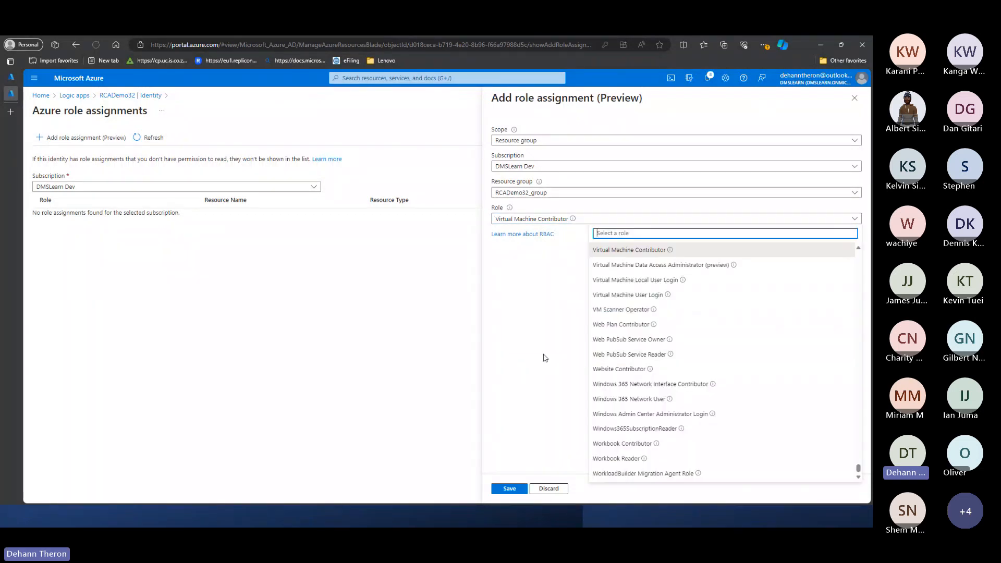
left_click(544, 358)
left_click(581, 221)
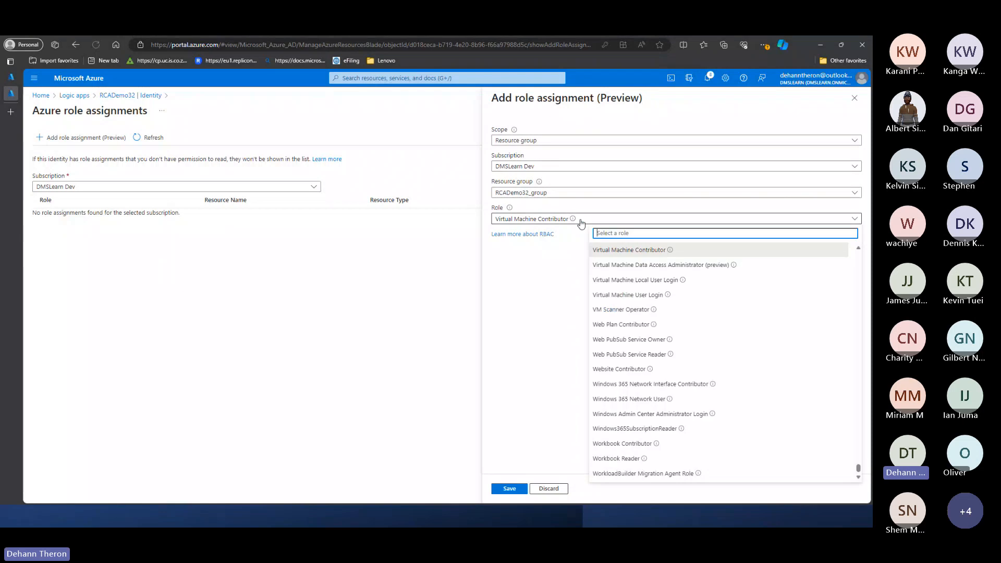
type("virtual c")
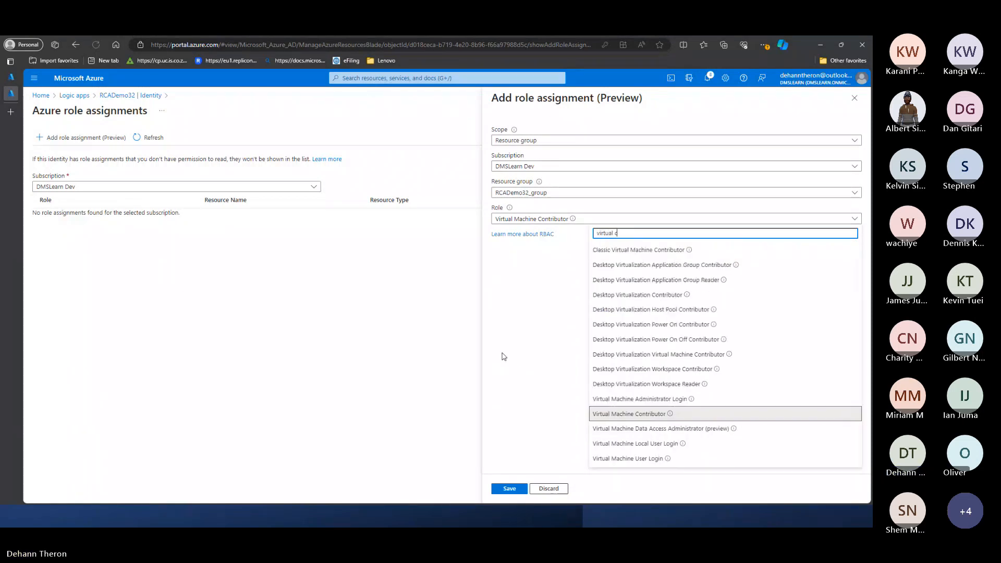
key("BackSpace")
key("BackSpace")
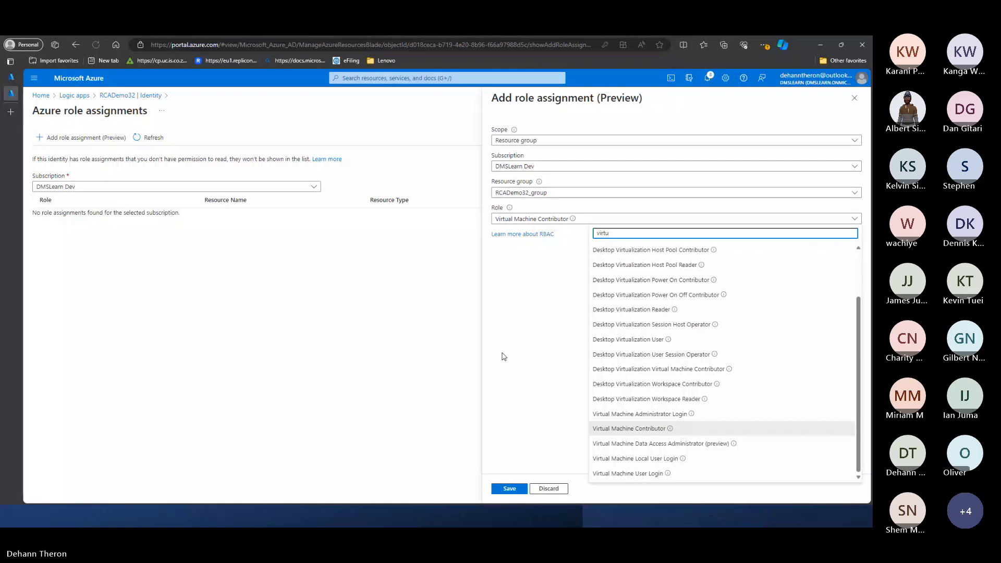
type("al machin")
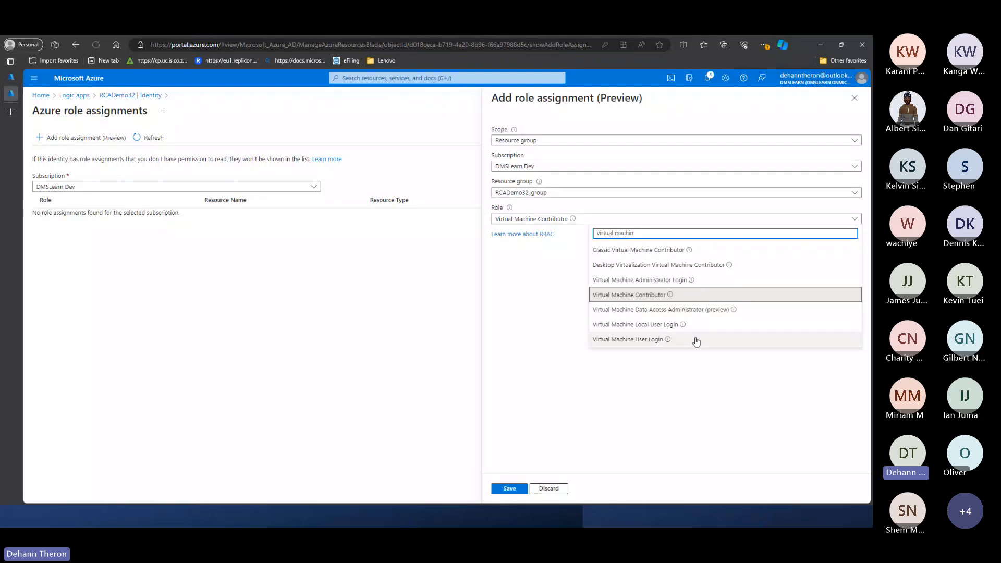
left_click(656, 412)
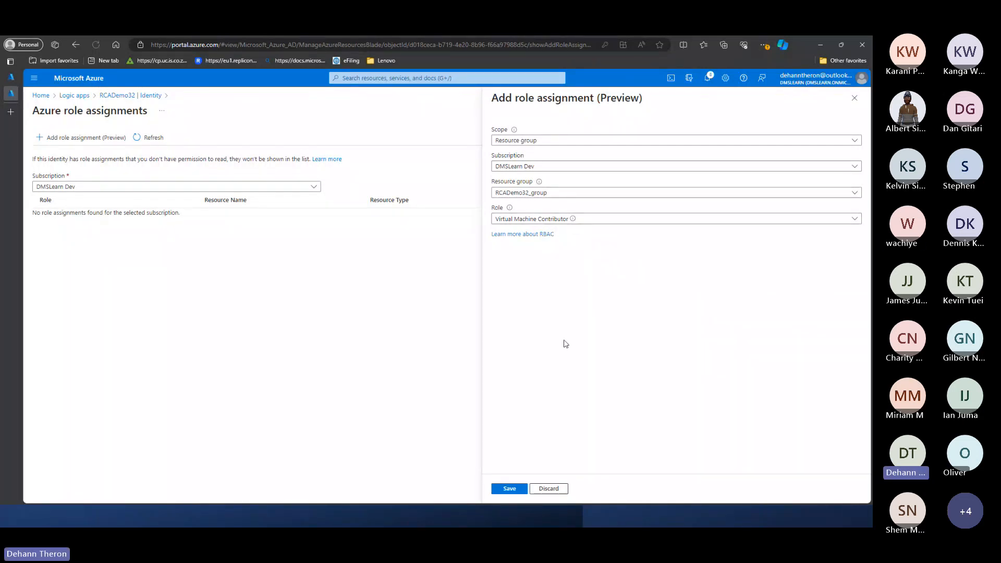
- Save the role assignment, dismiss the notification and return to RCADemo32's Identity page
left_click(516, 488)
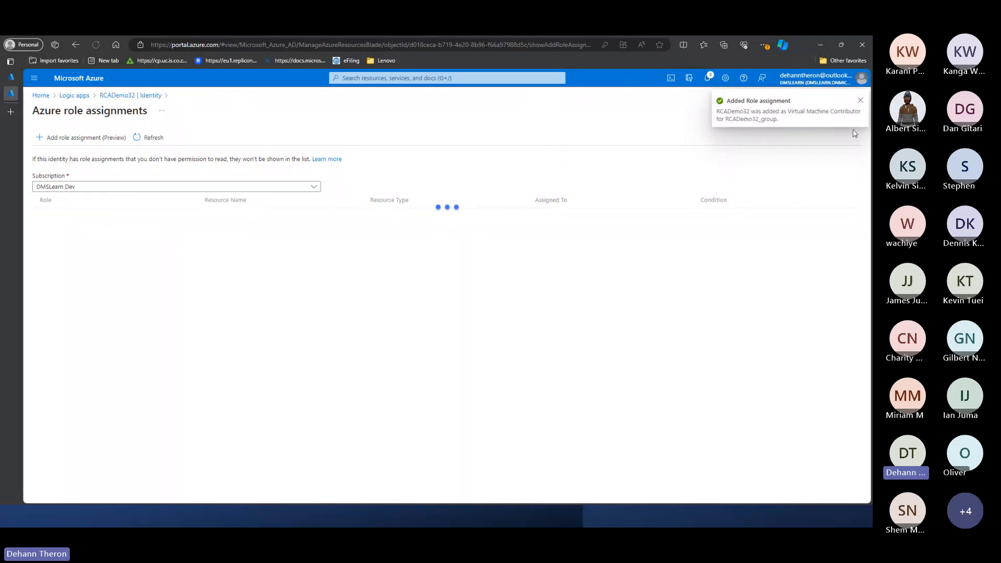
left_click(859, 101)
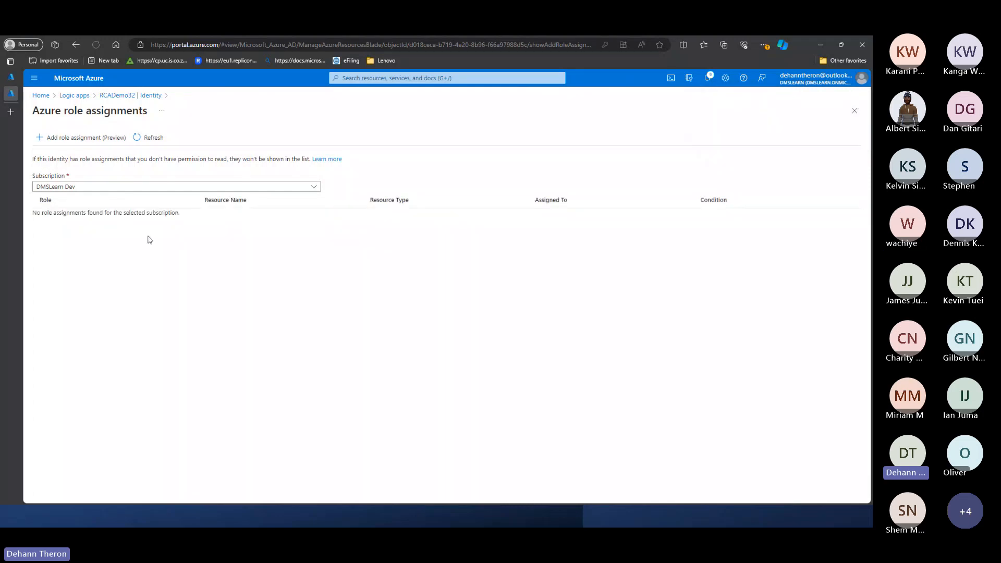
left_click(152, 96)
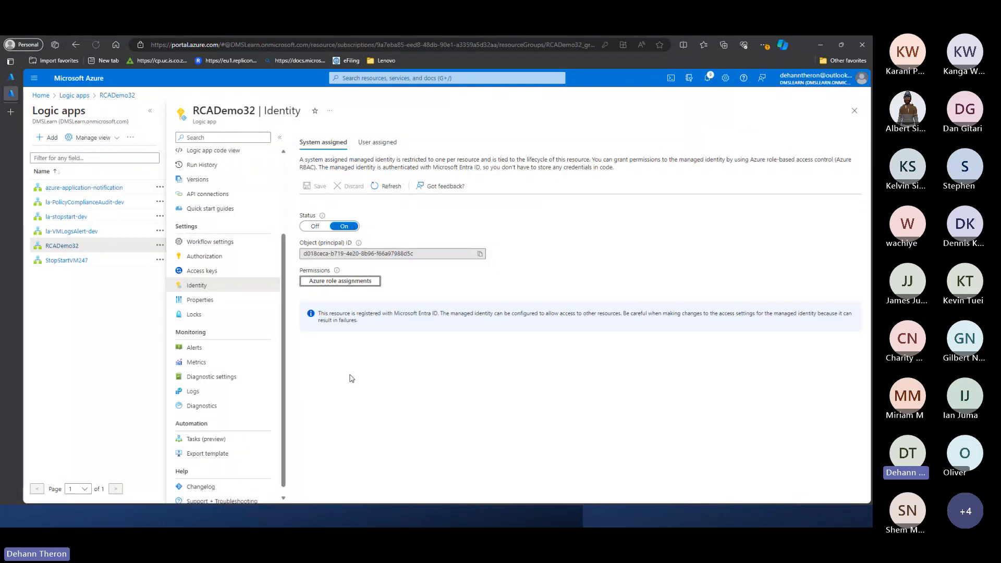
- Open RCADemo32 in the logic app designer and look through the common triggers and templates
scroll(193, 260, "up", 2)
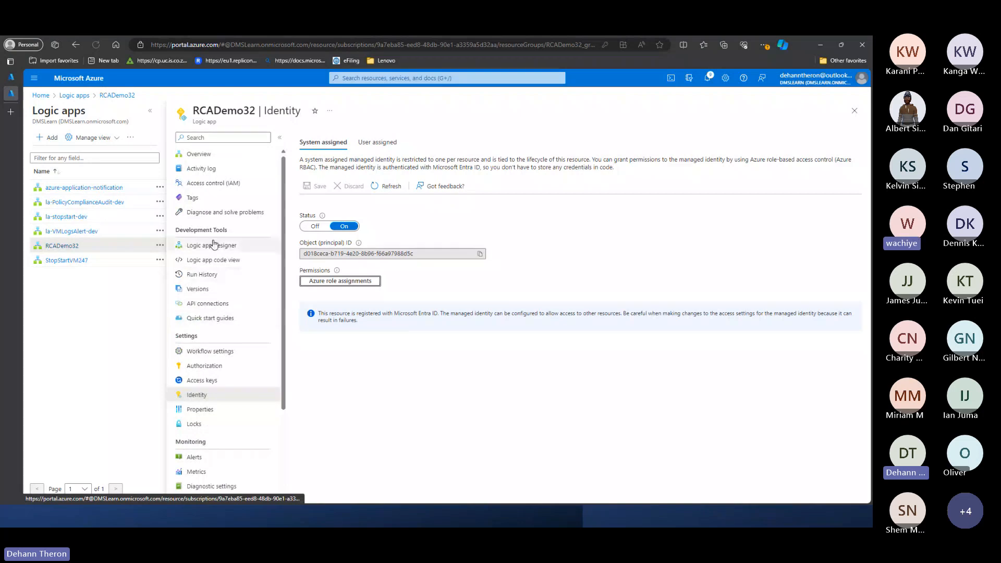
left_click(219, 245)
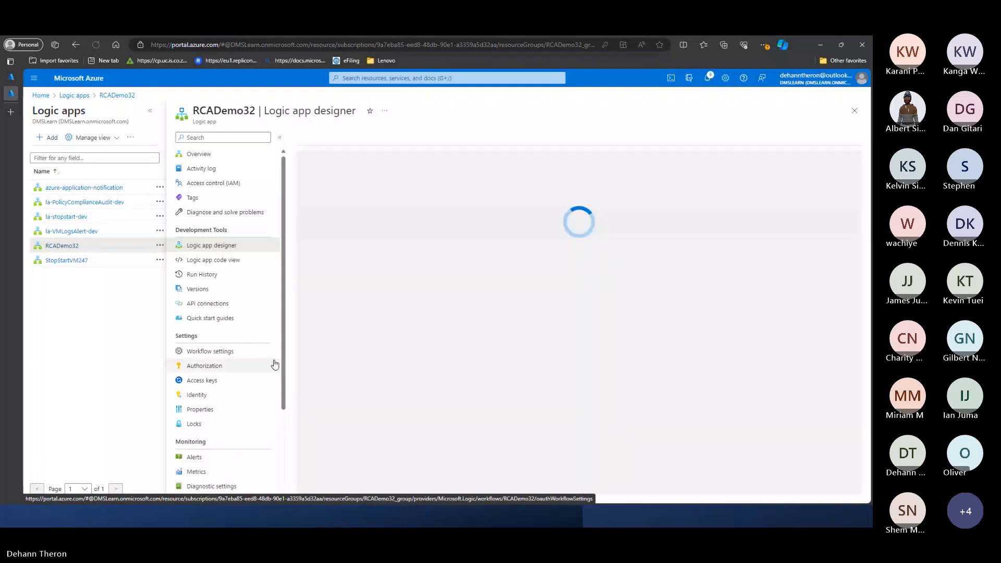
scroll(246, 302, "down", 1)
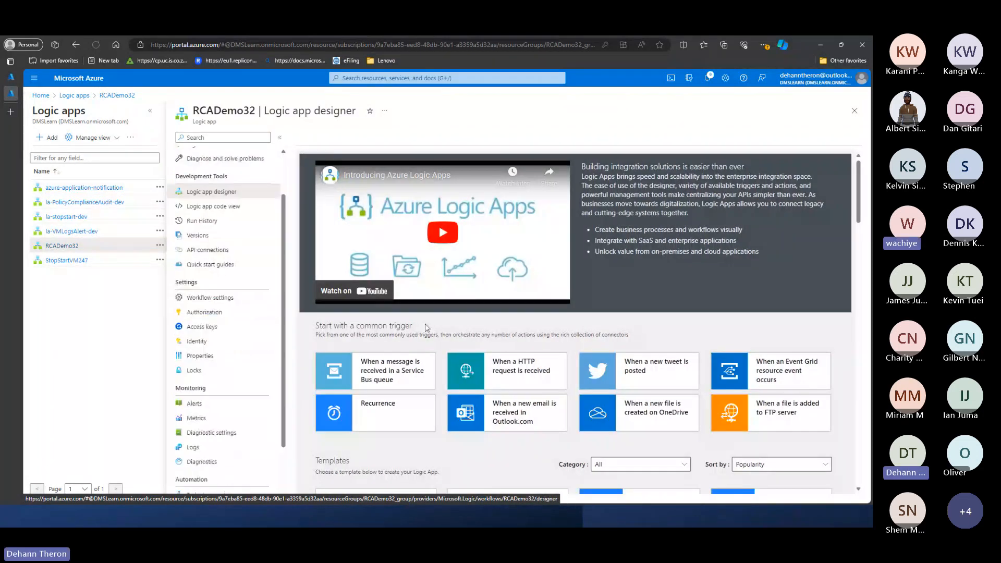
scroll(425, 331, "down", 5)
scroll(424, 332, "down", 1)
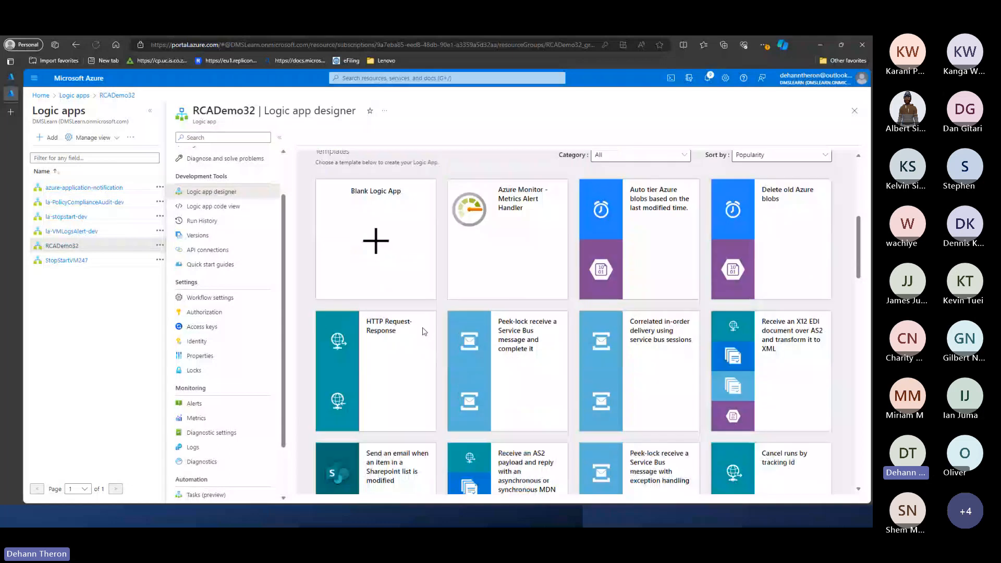
scroll(425, 331, "up", 1)
scroll(425, 348, "down", 4)
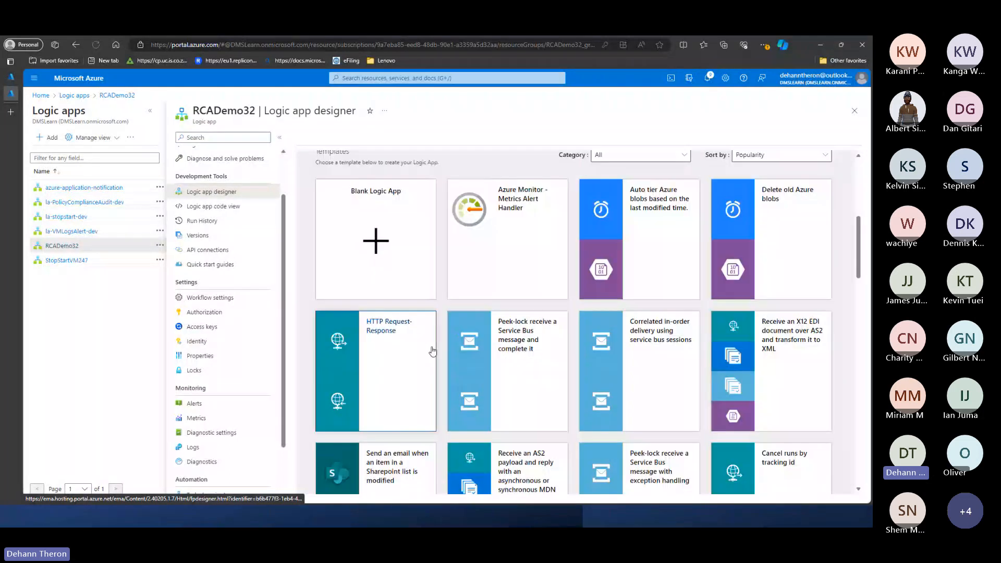
scroll(432, 344, "down", 1)
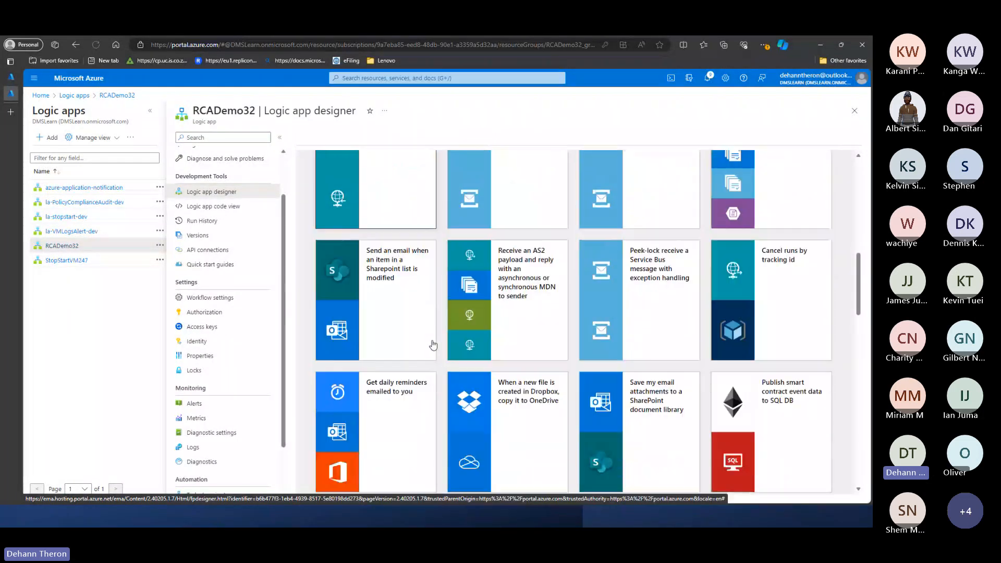
scroll(432, 344, "down", 9)
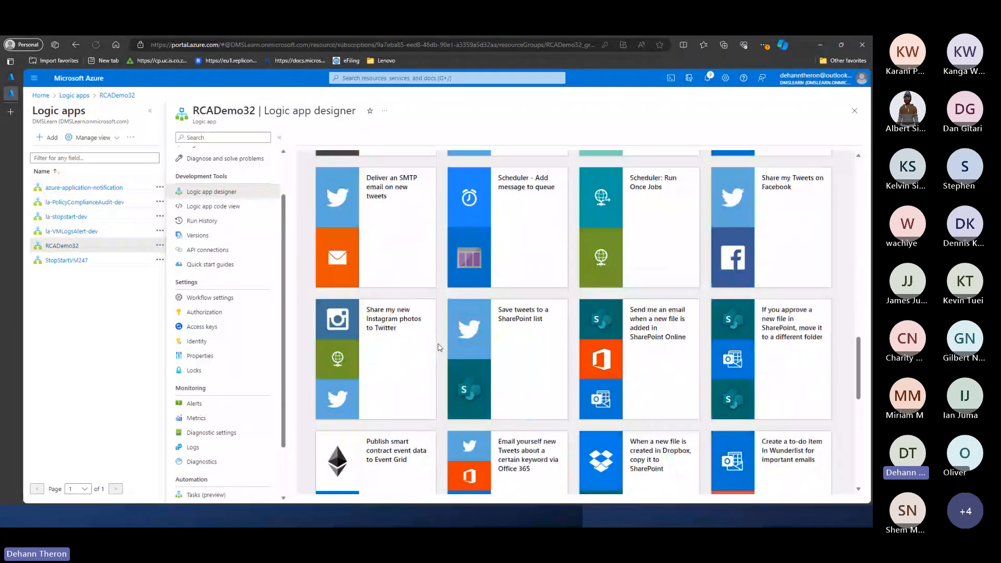
- Look through the whole gallery of logic app templates available for RCADemo32
scroll(439, 347, "up", 8)
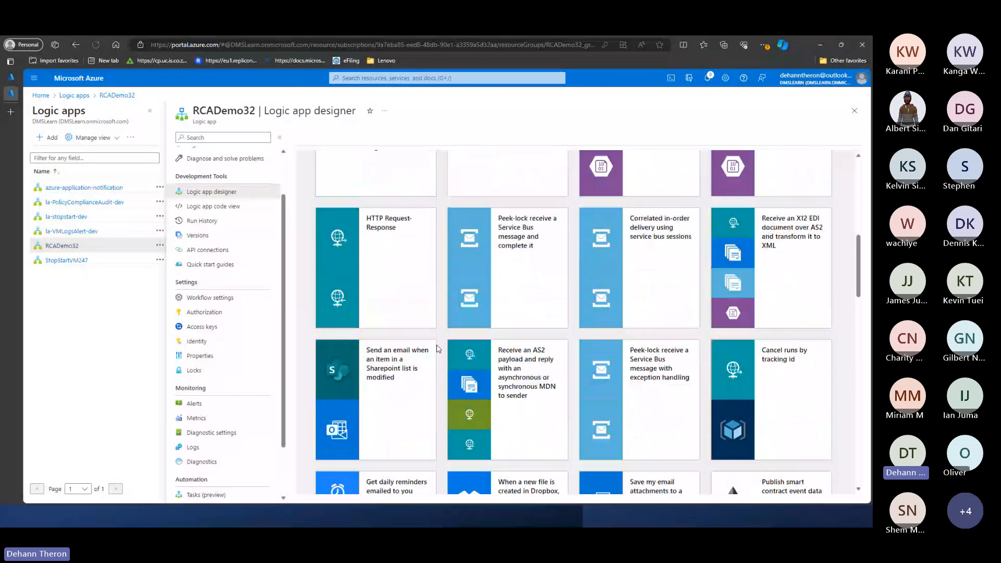
scroll(437, 348, "up", 8)
scroll(459, 332, "down", 2)
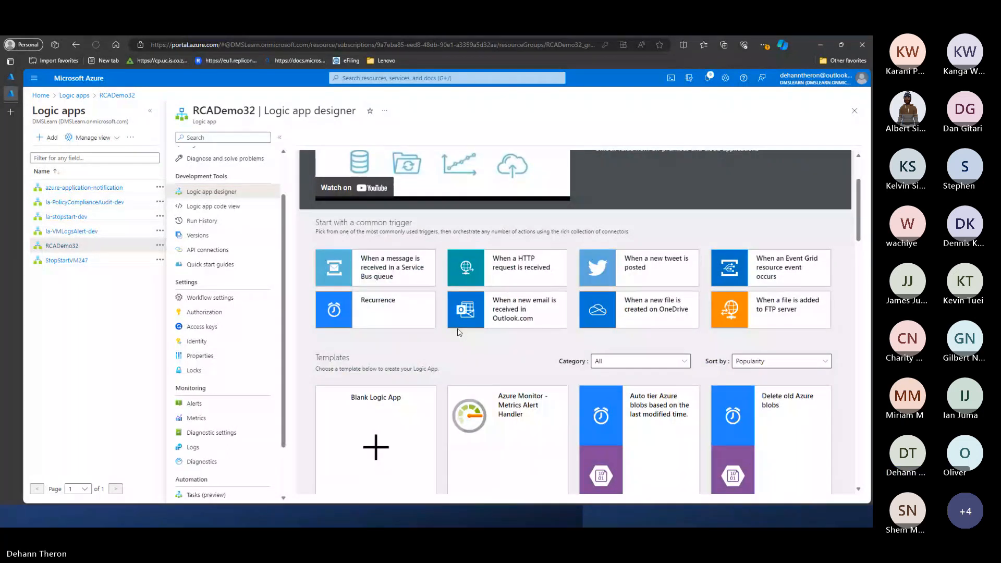
scroll(649, 280, "down", 3)
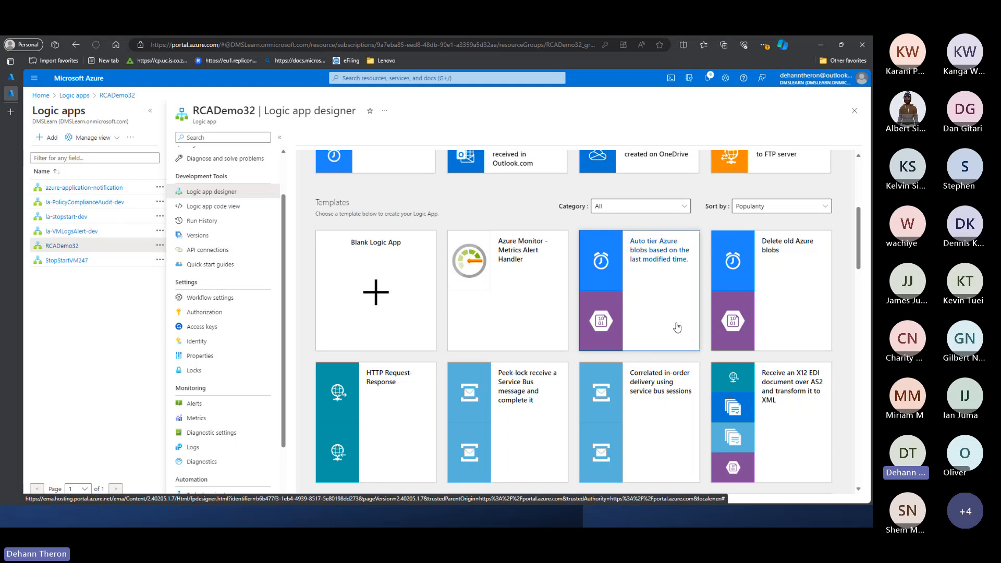
scroll(685, 315, "down", 1)
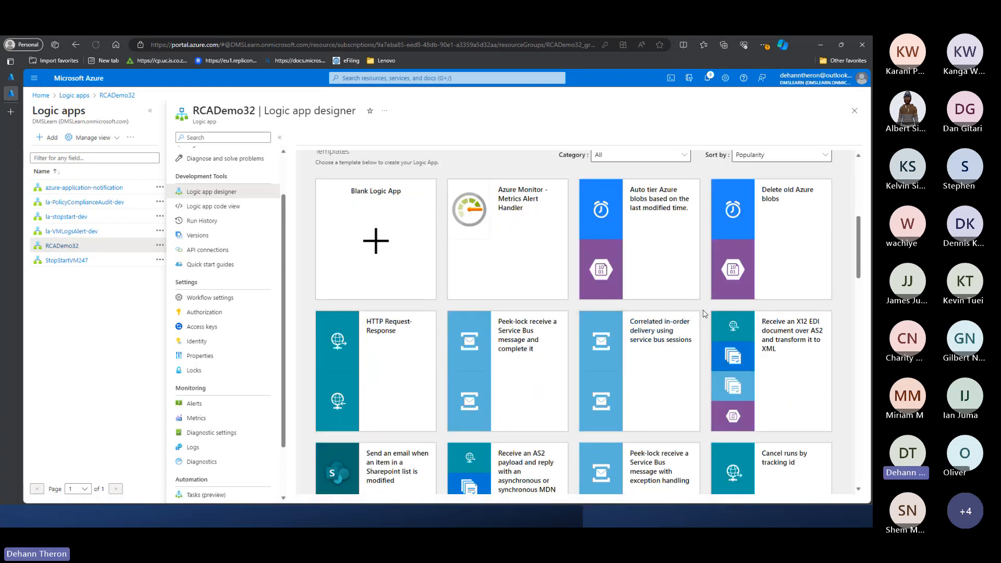
scroll(705, 314, "down", 2)
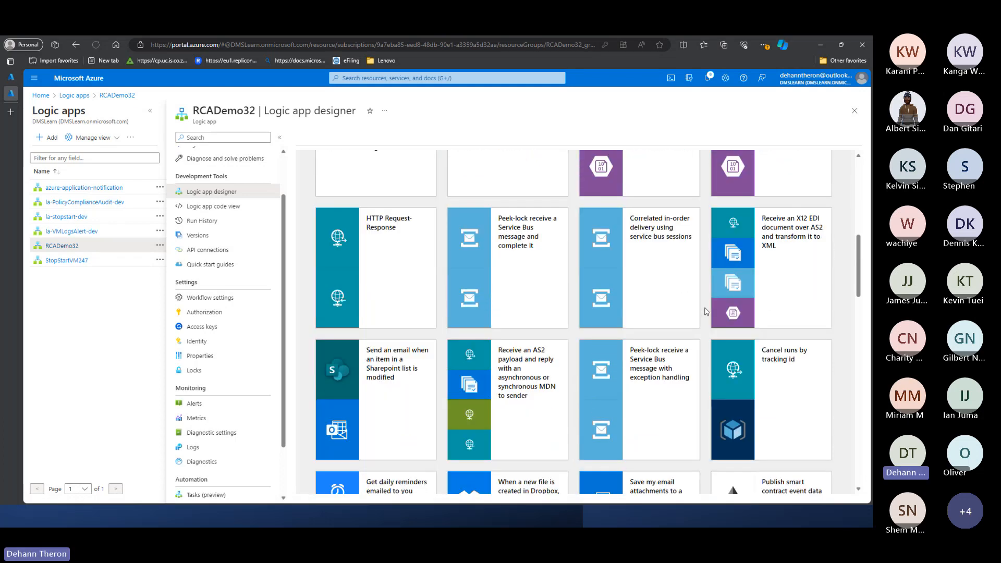
scroll(722, 310, "down", 5)
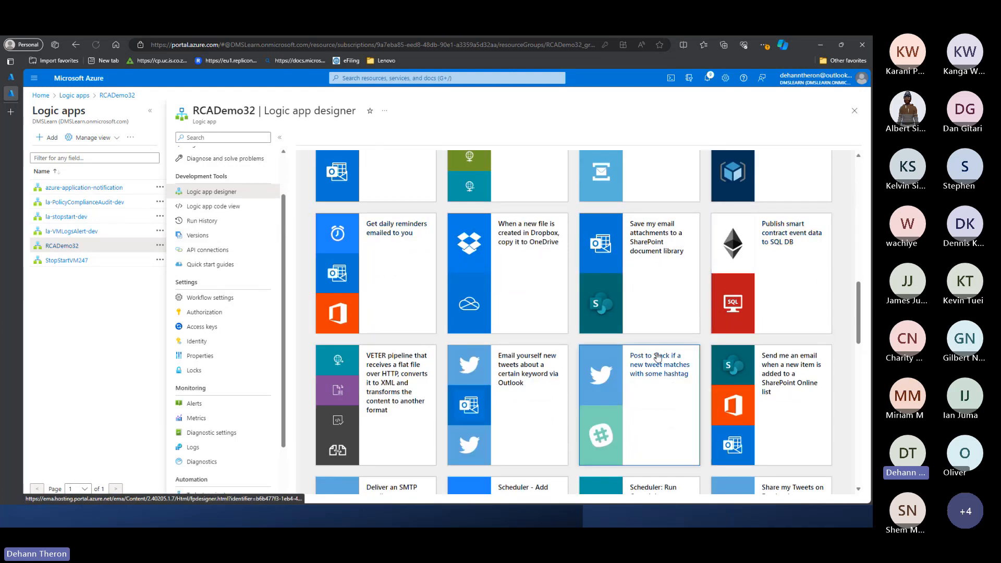
scroll(768, 330, "down", 10)
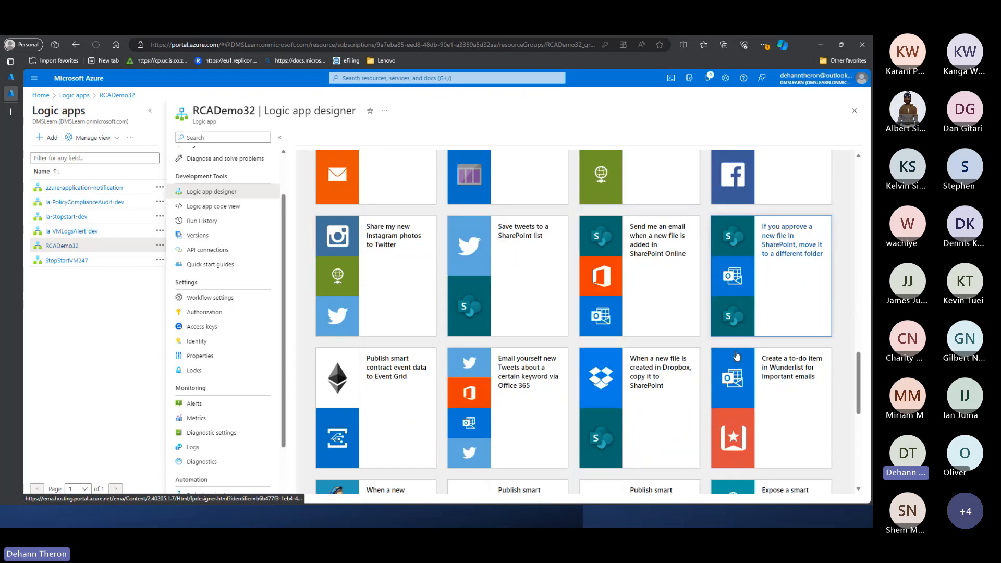
scroll(738, 355, "down", 3)
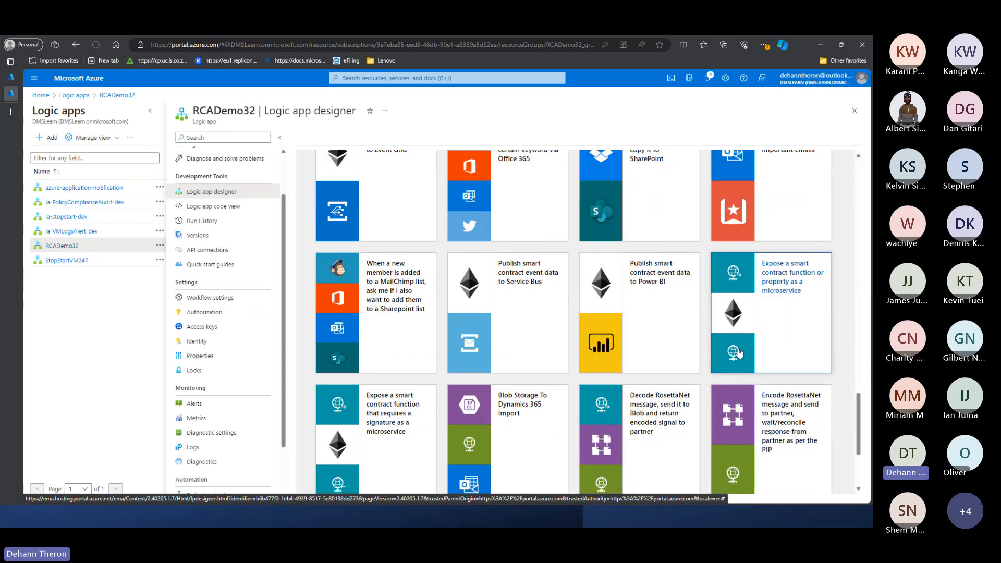
scroll(741, 349, "down", 3)
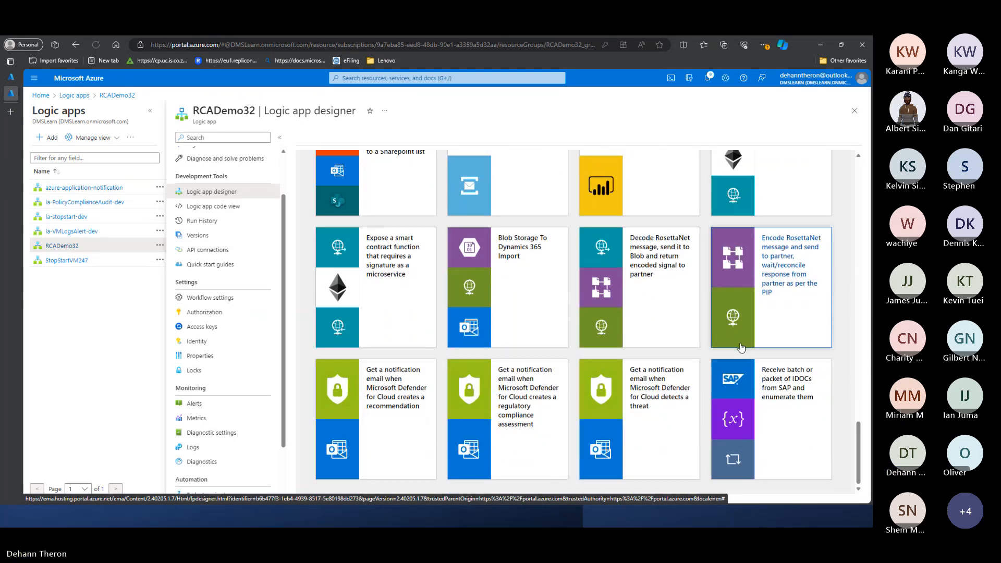
scroll(792, 435, "up", 15)
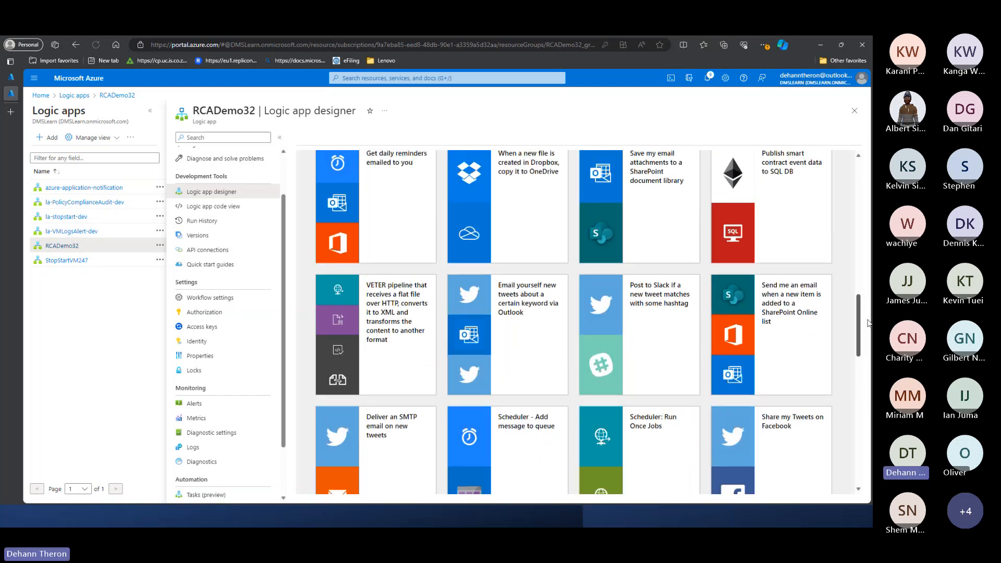
left_click_drag(858, 259, 871, 201)
left_click(360, 356)
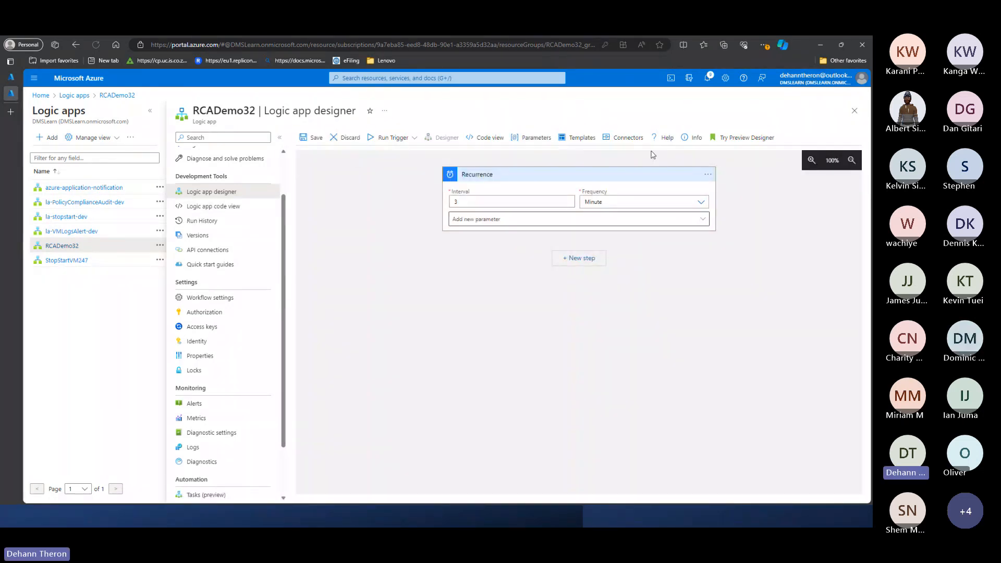
left_click(348, 138)
left_click(316, 188)
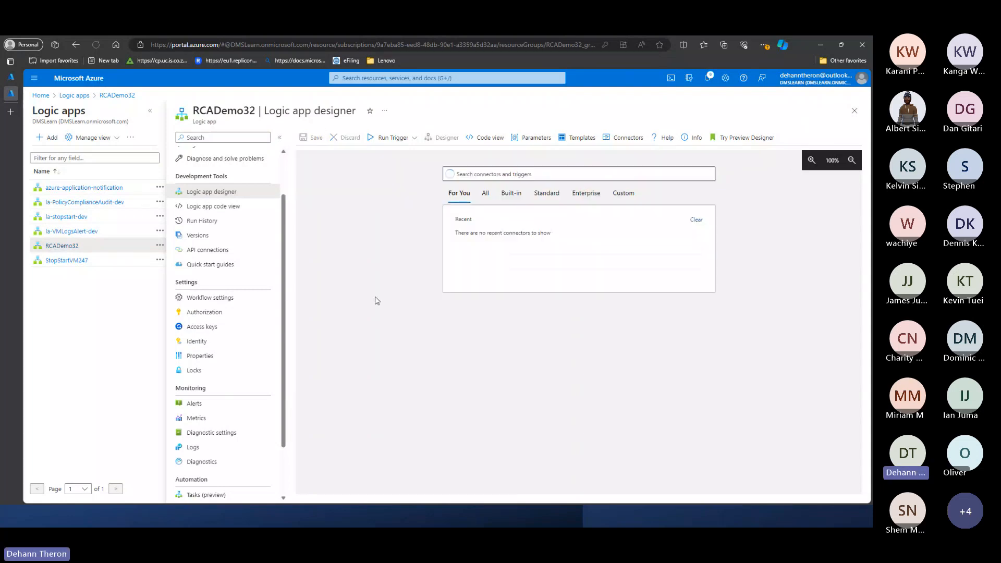
left_click(219, 206)
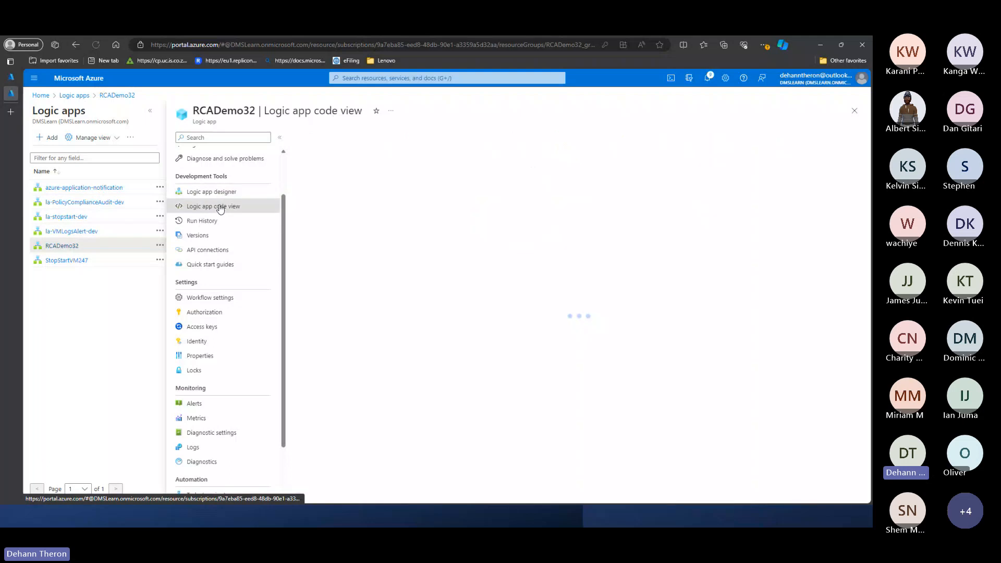
left_click(224, 192)
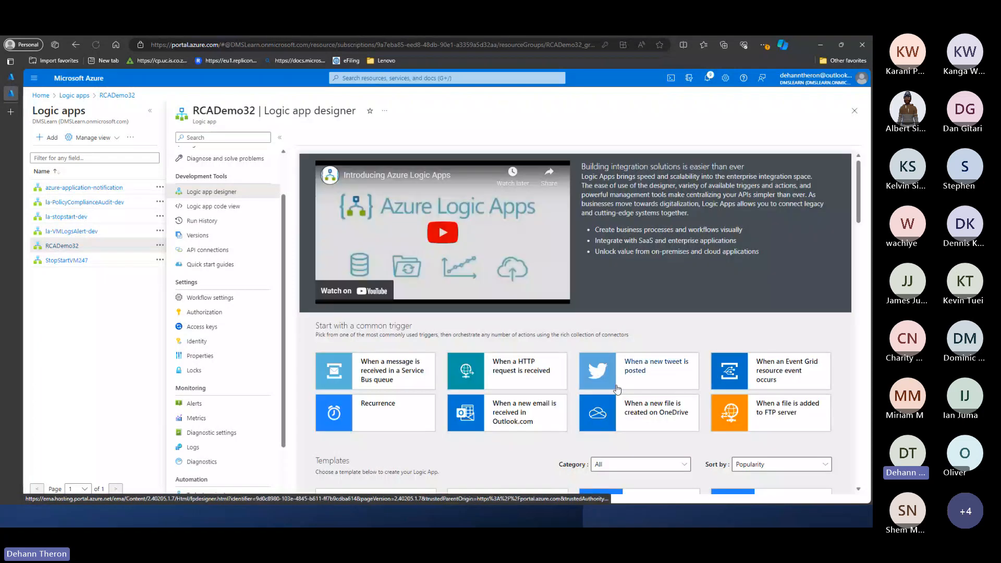
- Review the common triggers and start RCADemo32's workflow from the Blank Logic App template
scroll(604, 308, "down", 3)
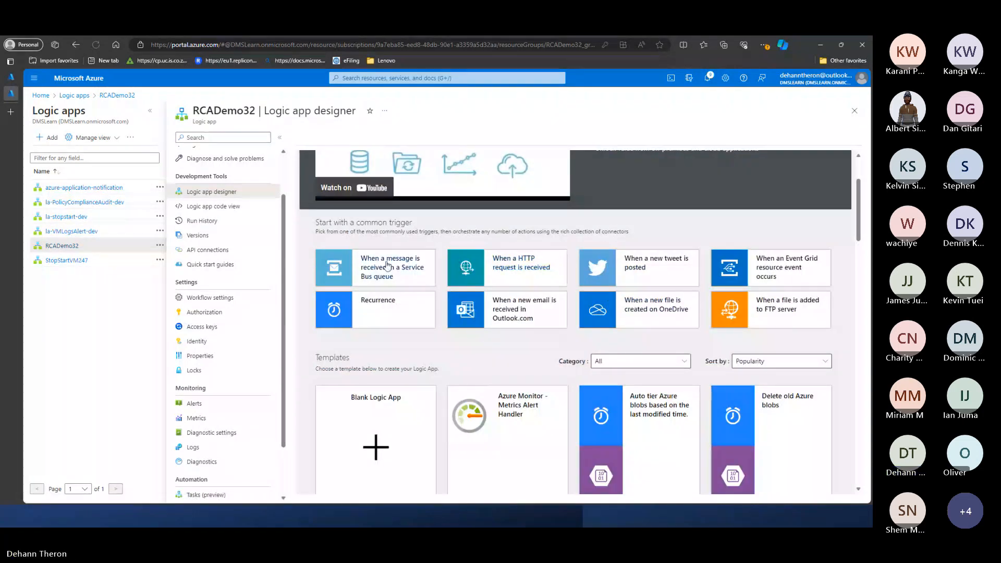
scroll(375, 384, "up", 2)
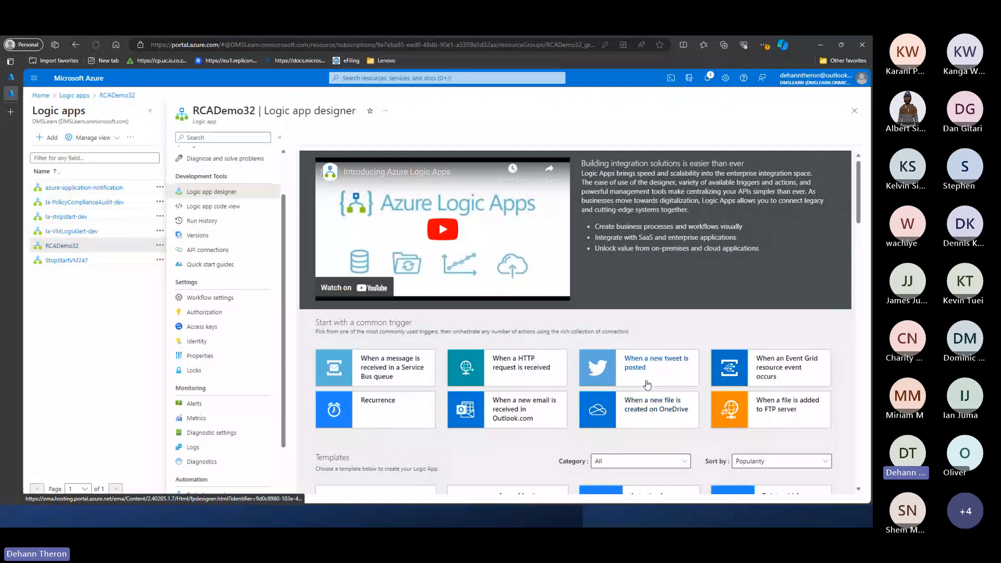
scroll(558, 398, "down", 3)
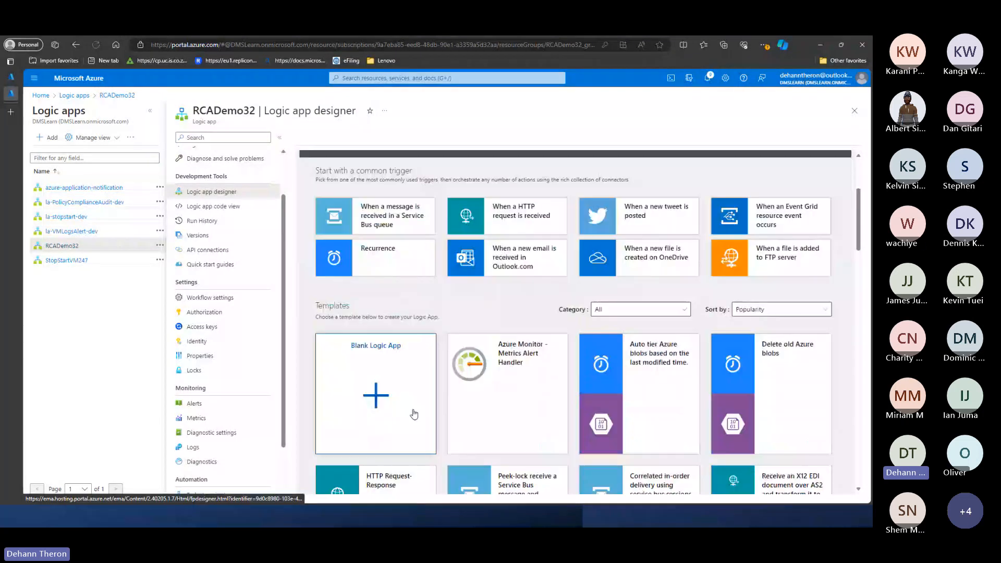
left_click(357, 418)
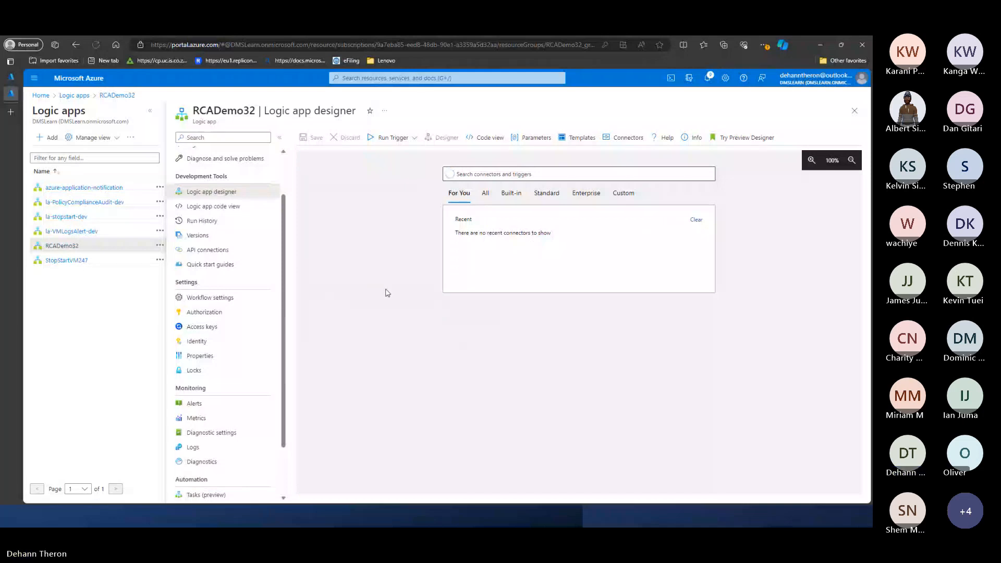
- Browse the triggers across all connectors and add the Schedule connector's Recurrence trigger to the workflow
left_click(485, 194)
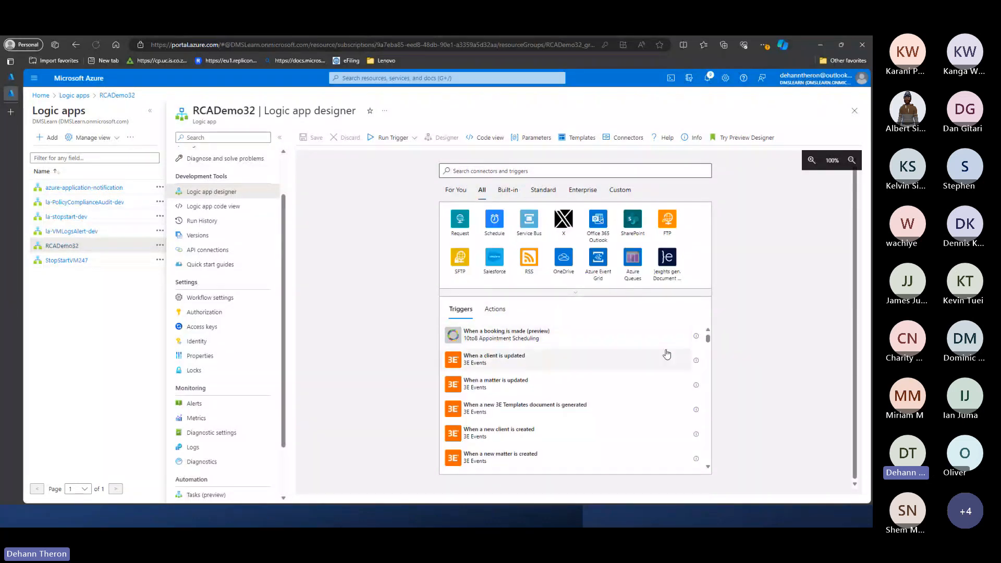
scroll(662, 356, "down", 10)
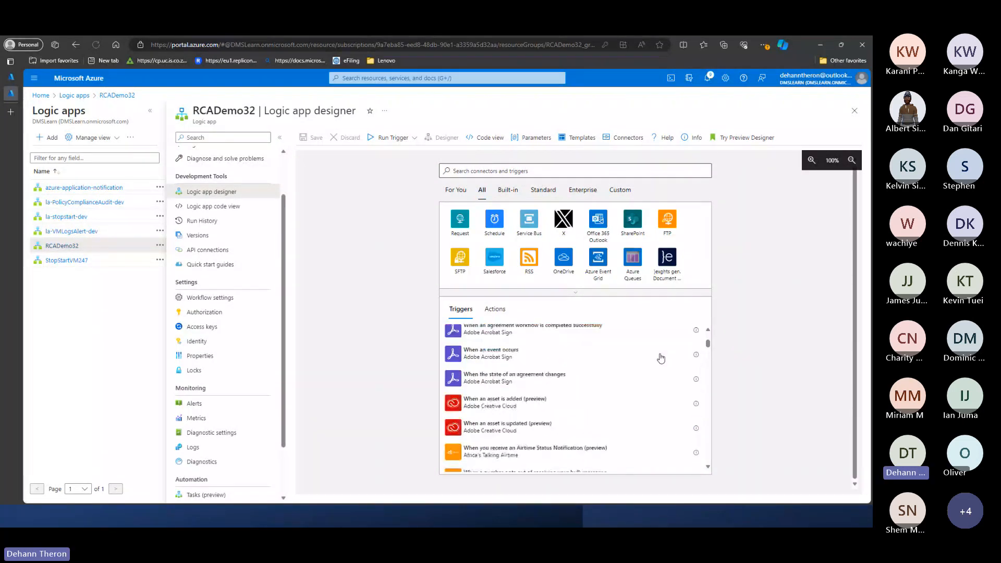
scroll(660, 358, "up", 10)
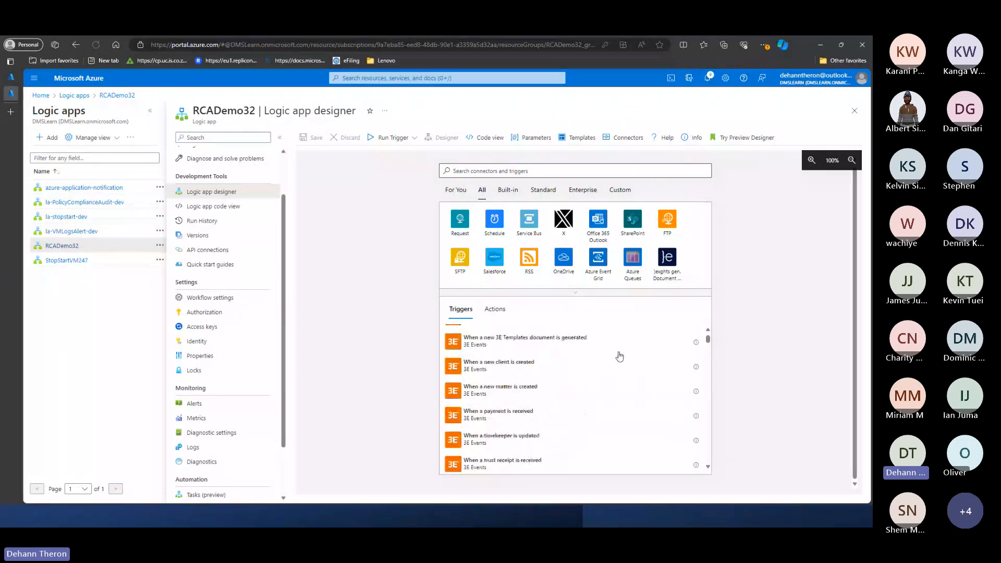
left_click(494, 218)
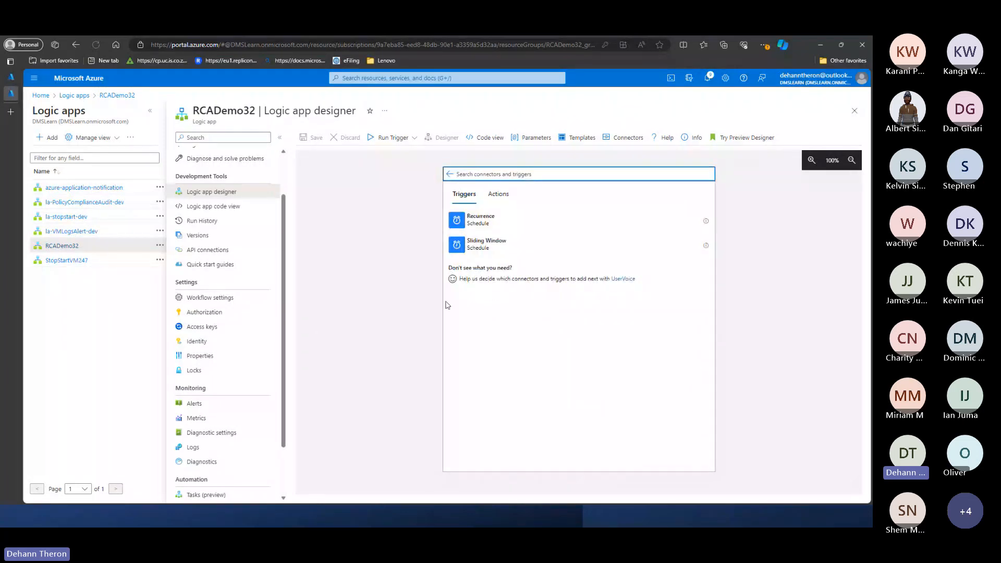
left_click(495, 221)
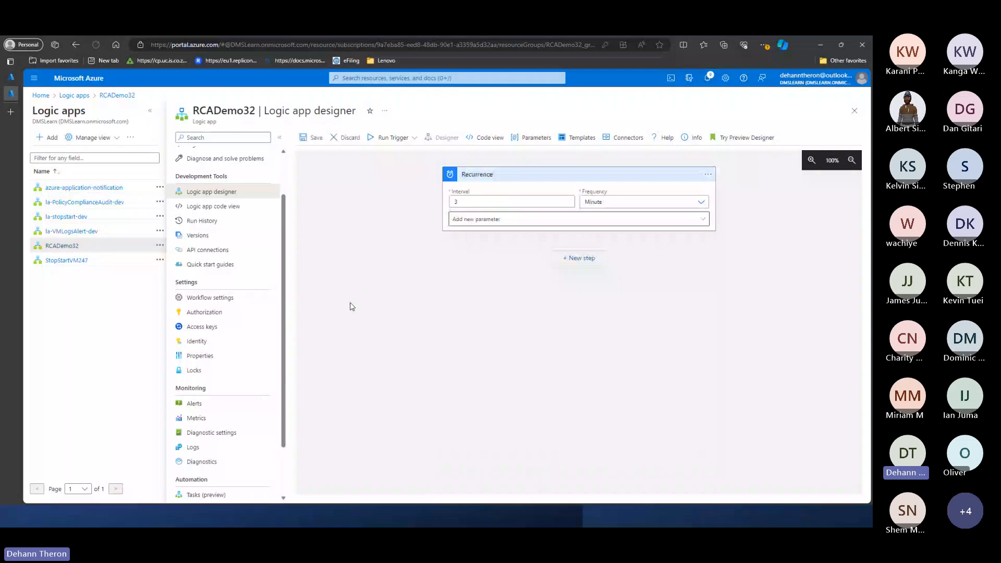
- Set the Recurrence trigger's frequency to Day and its interval to 1
left_click(605, 202)
left_click(594, 239)
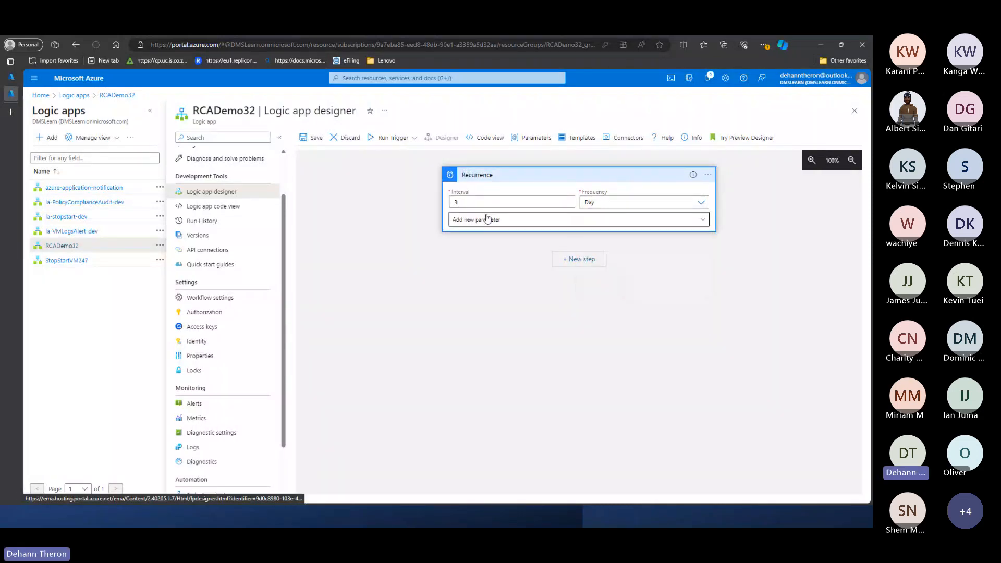
left_click(488, 204)
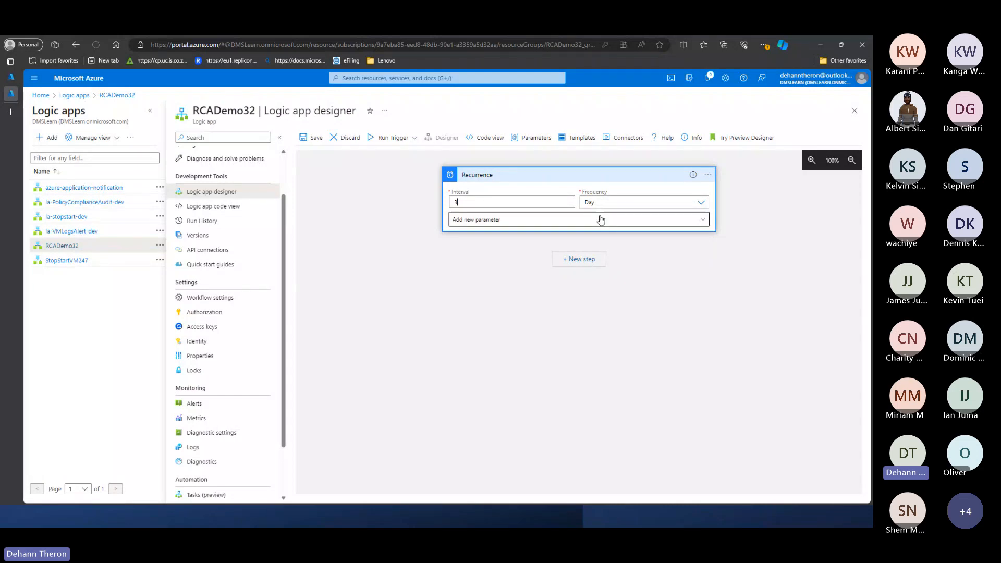
type("1")
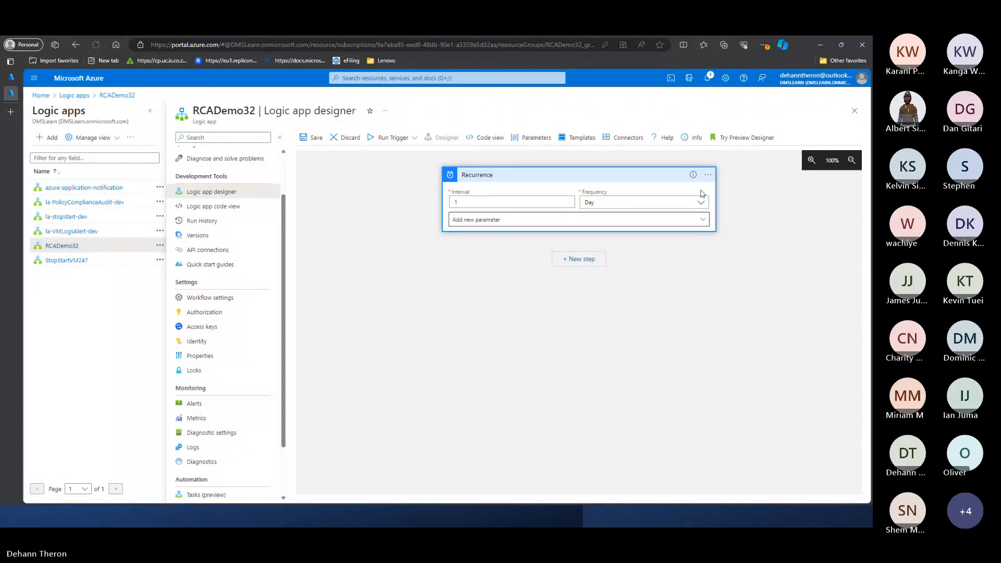
- Add the Time zone and Start time parameters to the Recurrence trigger
left_click(580, 219)
left_click(461, 262)
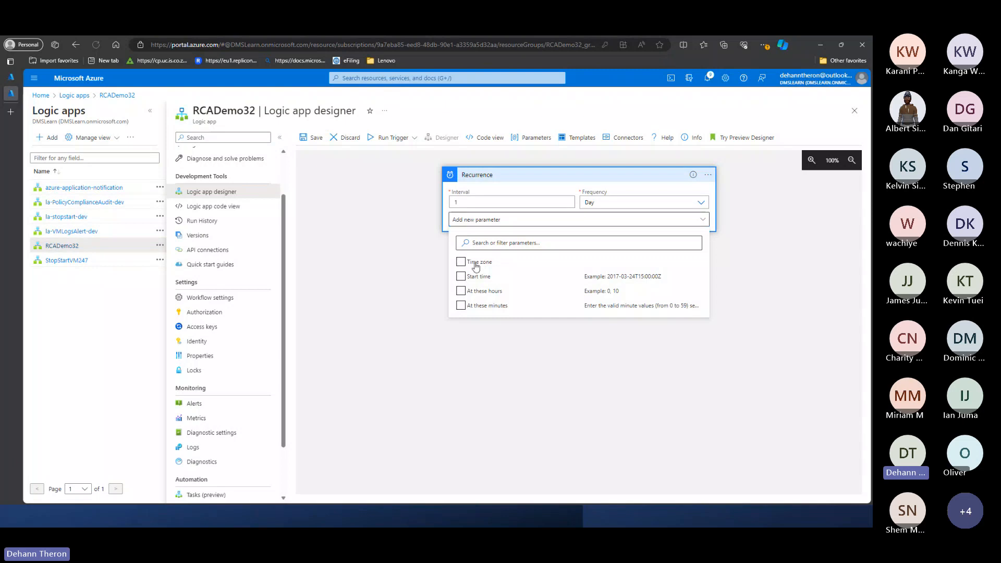
left_click(460, 276)
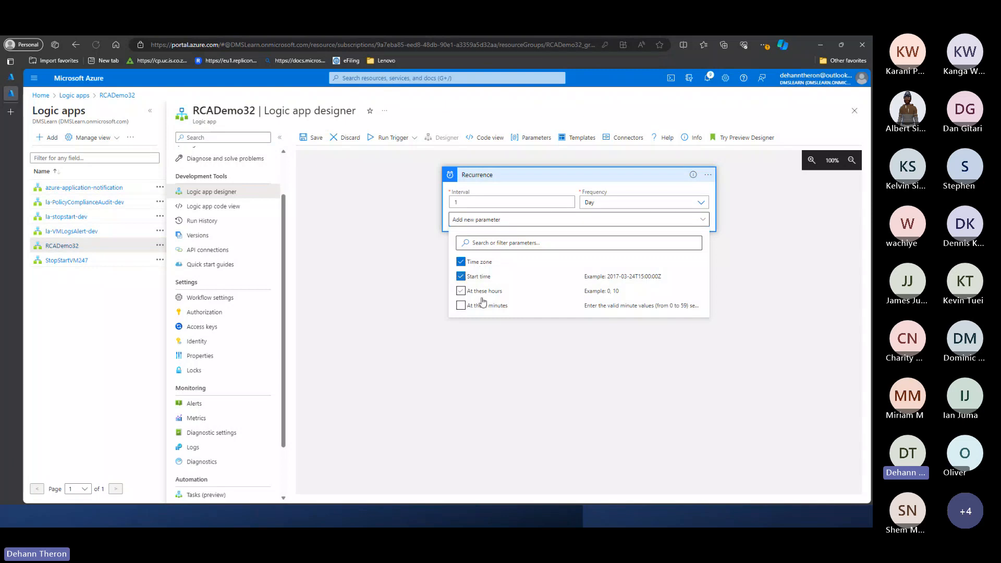
left_click(503, 340)
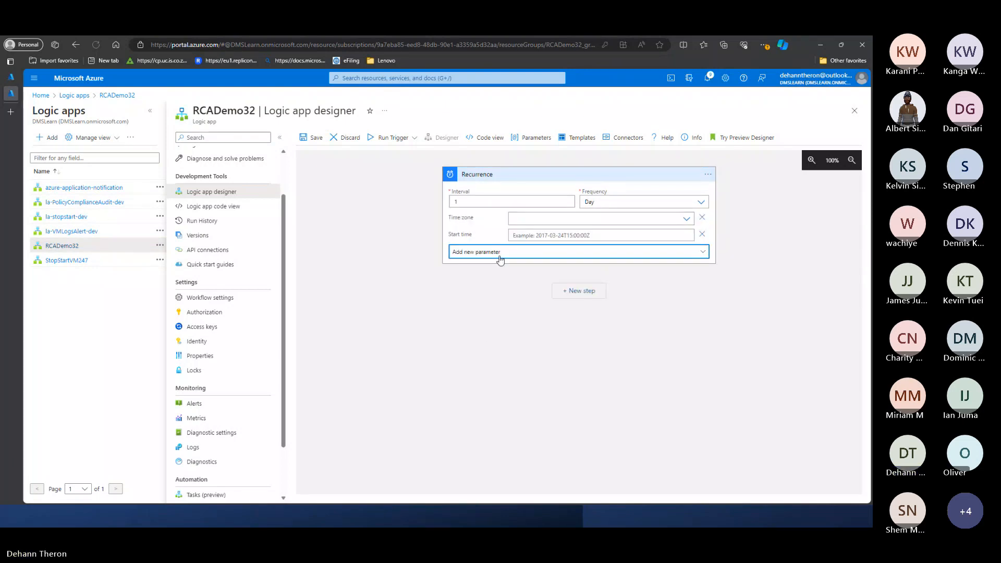
- Add the At these hours parameter to the Recurrence trigger and remove the Start time parameter
left_click(500, 260)
left_click(489, 295)
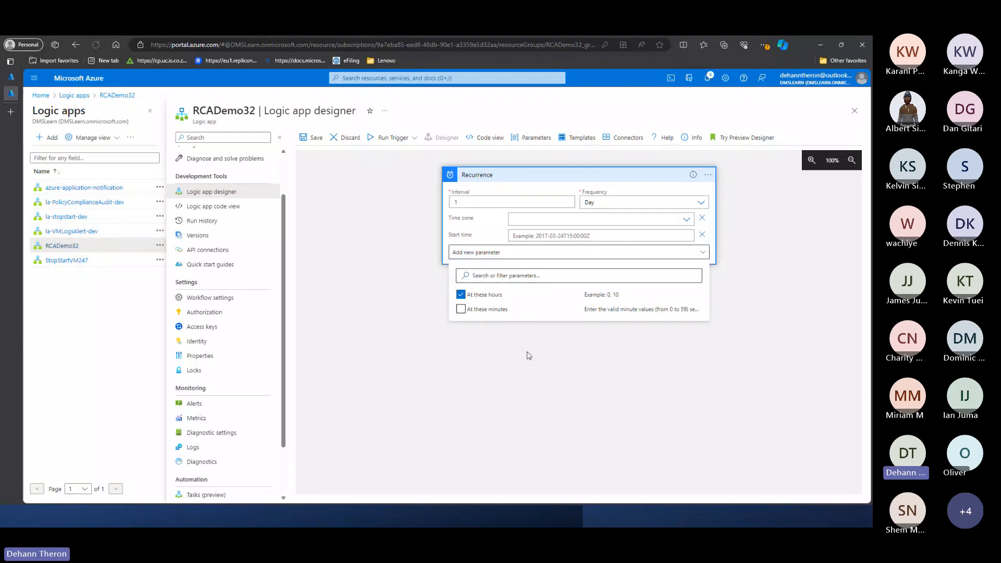
left_click(529, 352)
left_click(702, 234)
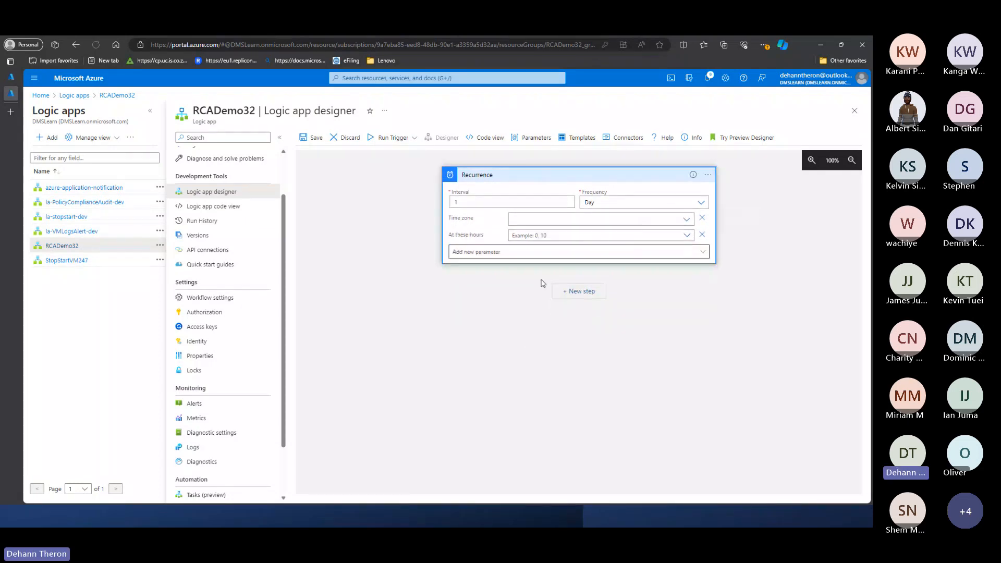
- Set the Recurrence trigger's time zone to (UTC+03:00) Nairobi
left_click(513, 218)
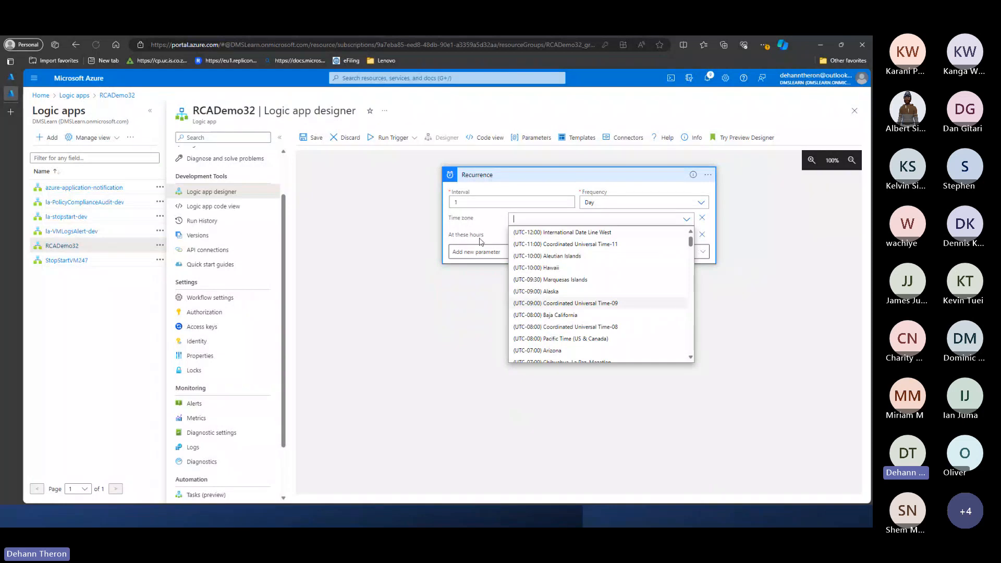
type("utc")
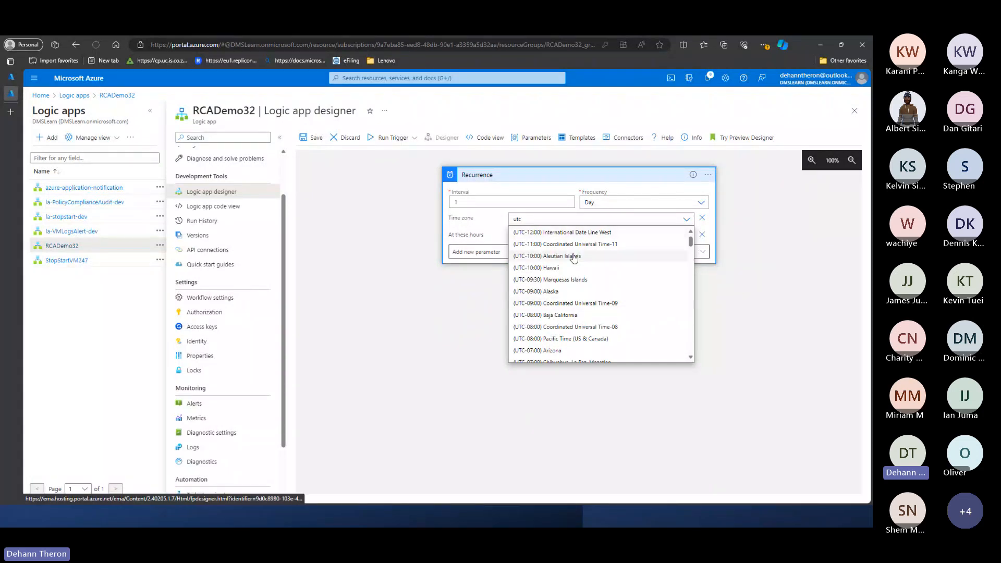
key("BackSpace")
key("BackSpace")
key("BackSpace")
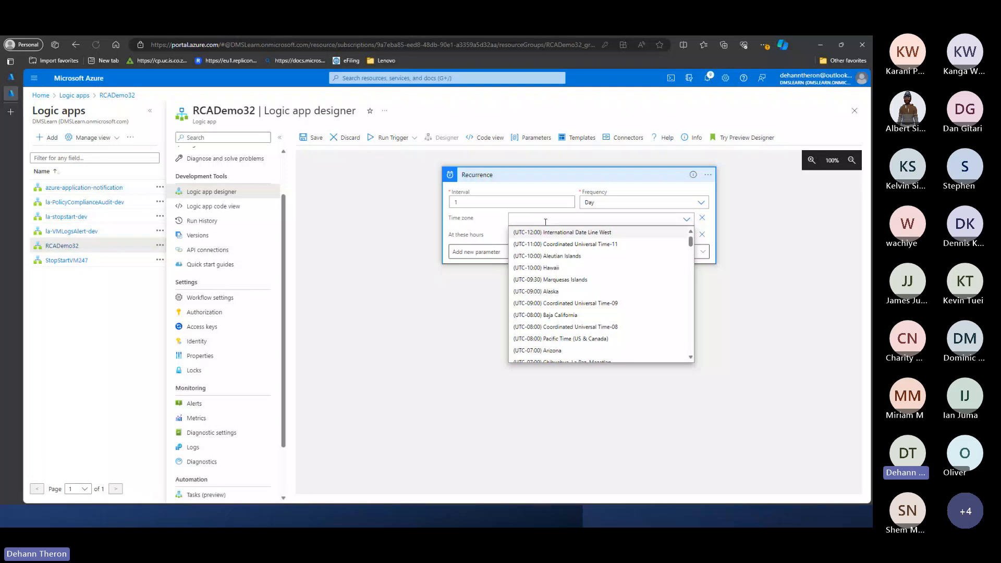
scroll(594, 261, "down", 9)
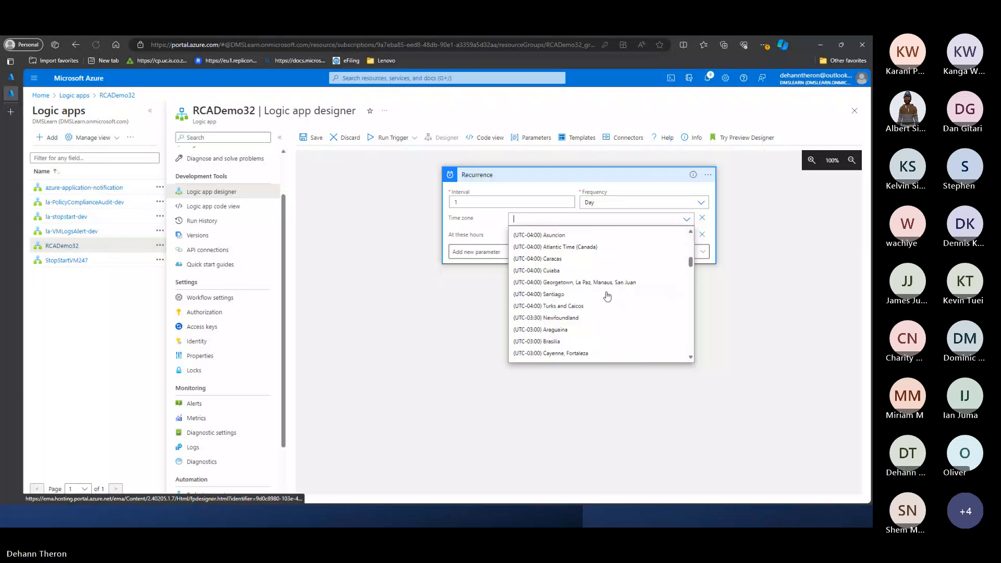
scroll(608, 296, "down", 3)
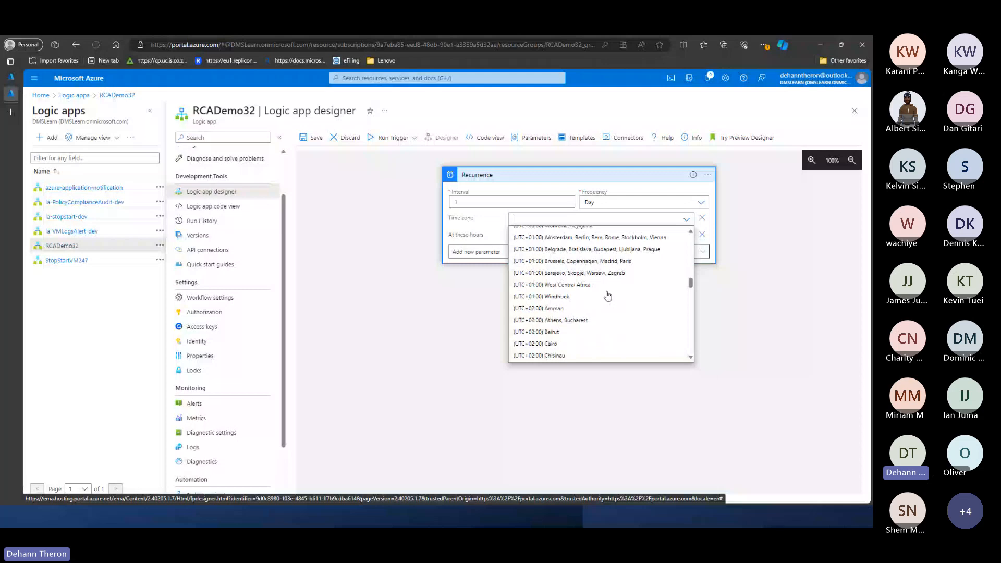
scroll(604, 289, "down", 4)
scroll(599, 292, "down", 1)
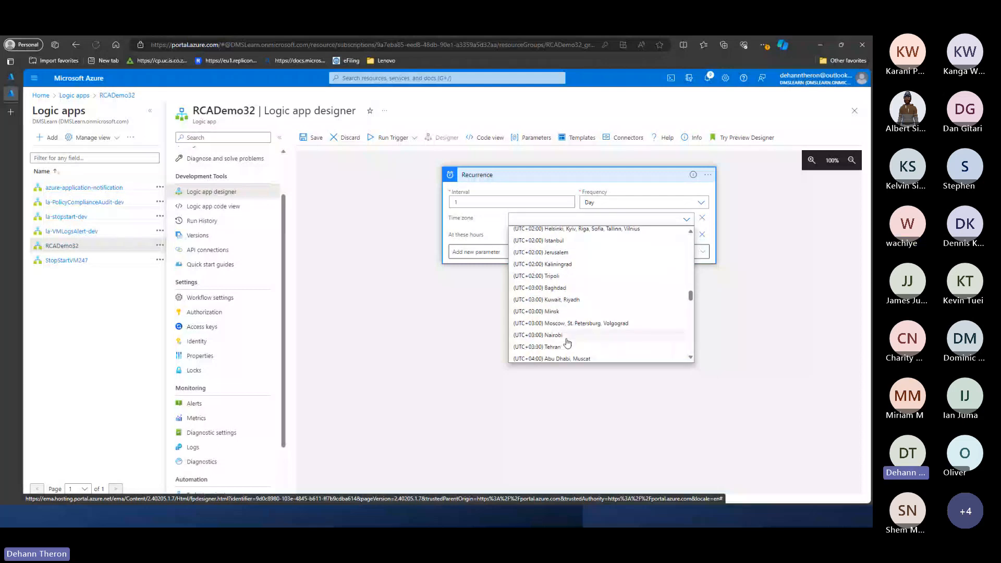
left_click(542, 336)
- Set the Recurrence trigger's At these hours parameter to 5 and collapse the trigger card
left_click(538, 237)
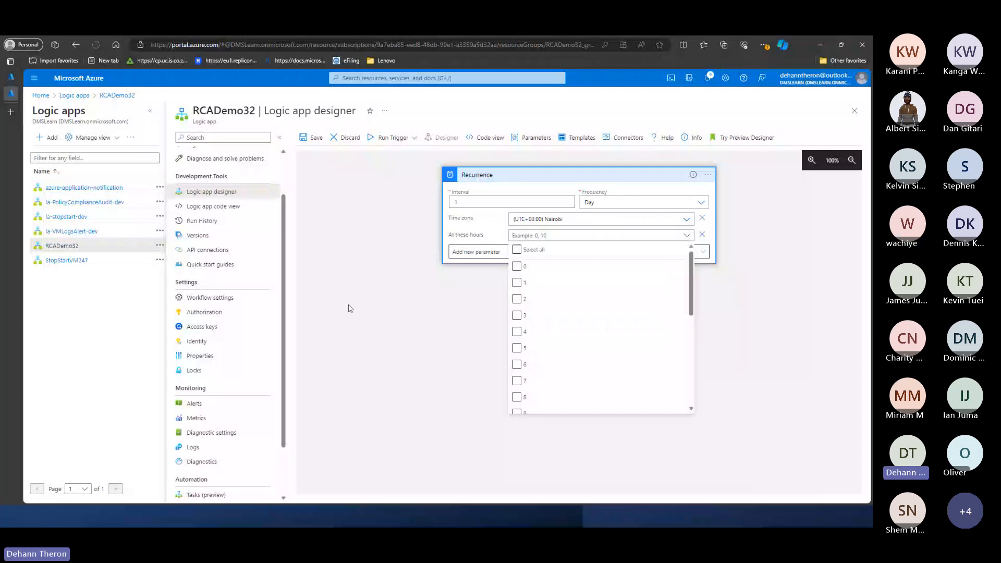
left_click(494, 234)
left_click(524, 235)
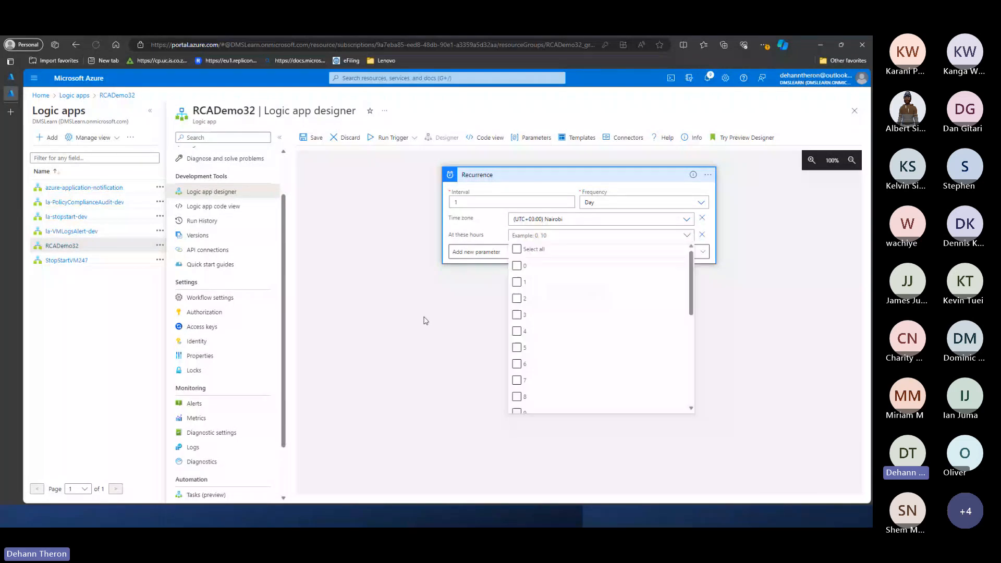
scroll(578, 319, "down", 3)
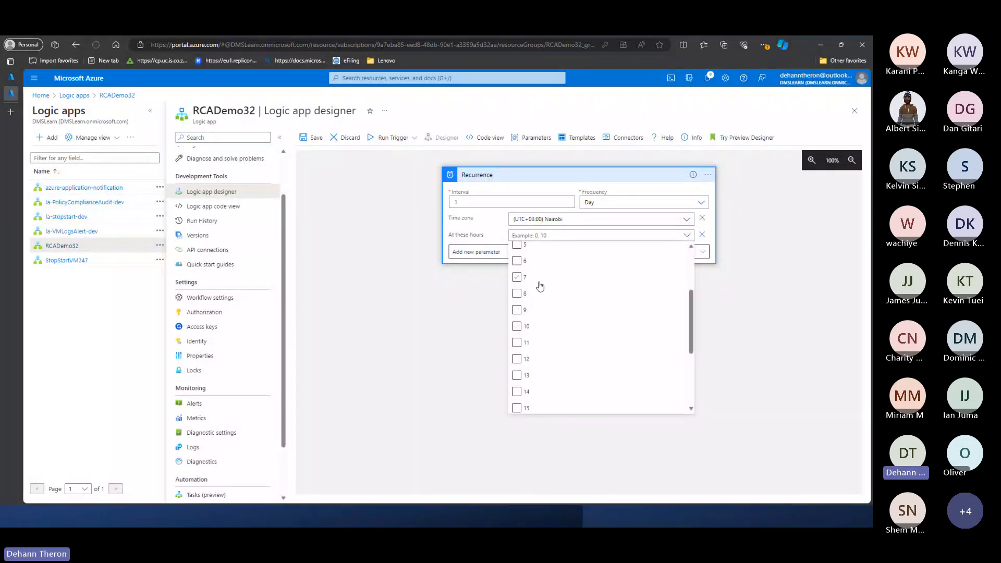
scroll(545, 287, "up", 1)
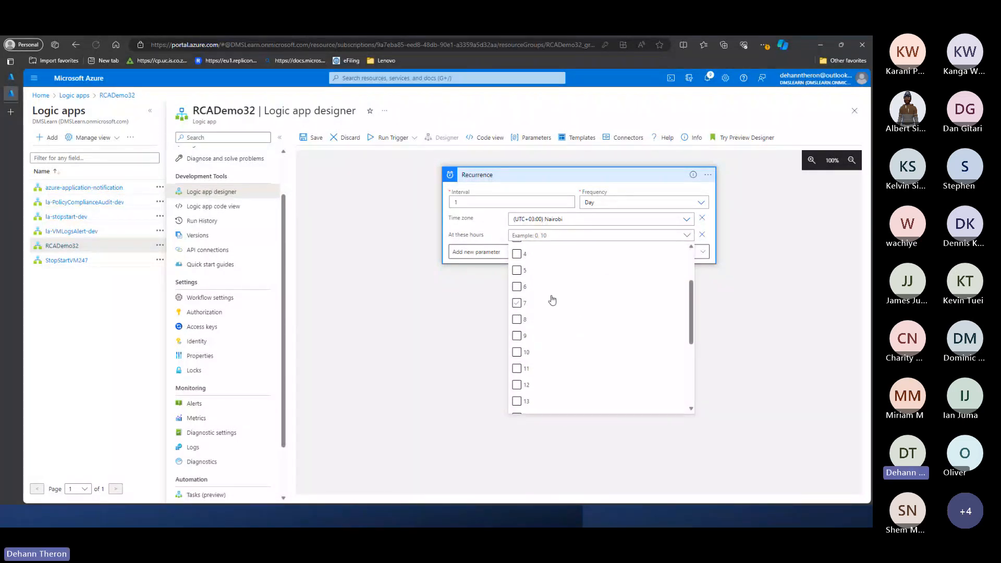
left_click(520, 271)
left_click(381, 309)
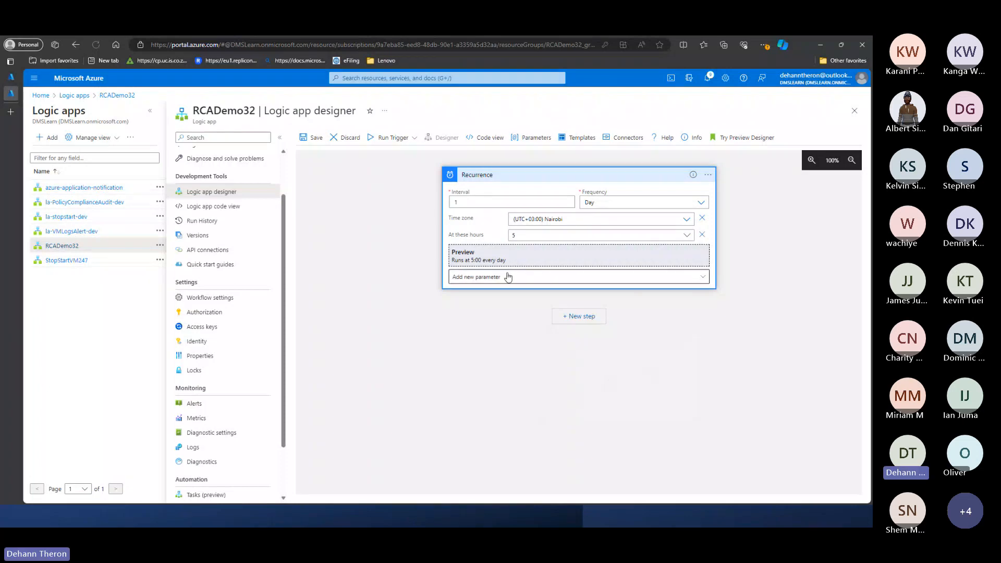
left_click(516, 175)
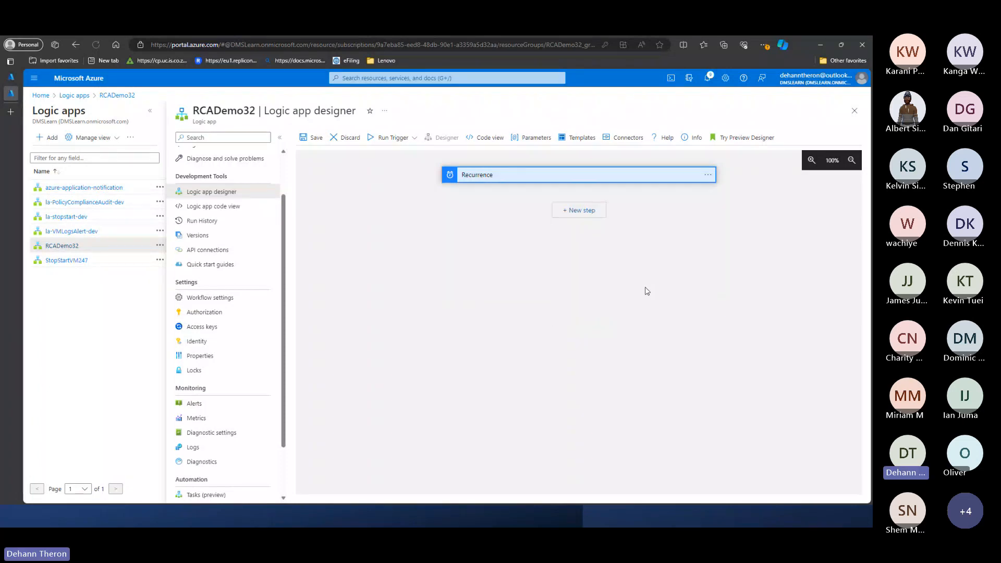
- Add a new step below the Recurrence trigger, search all connectors for "virtual" and choose the Azure VM connector
left_click(580, 210)
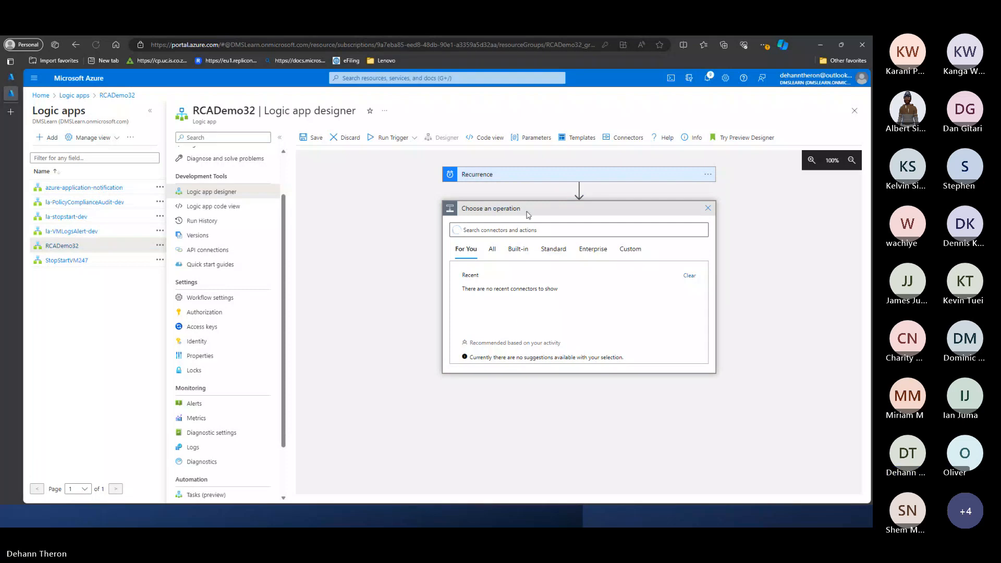
left_click(516, 231)
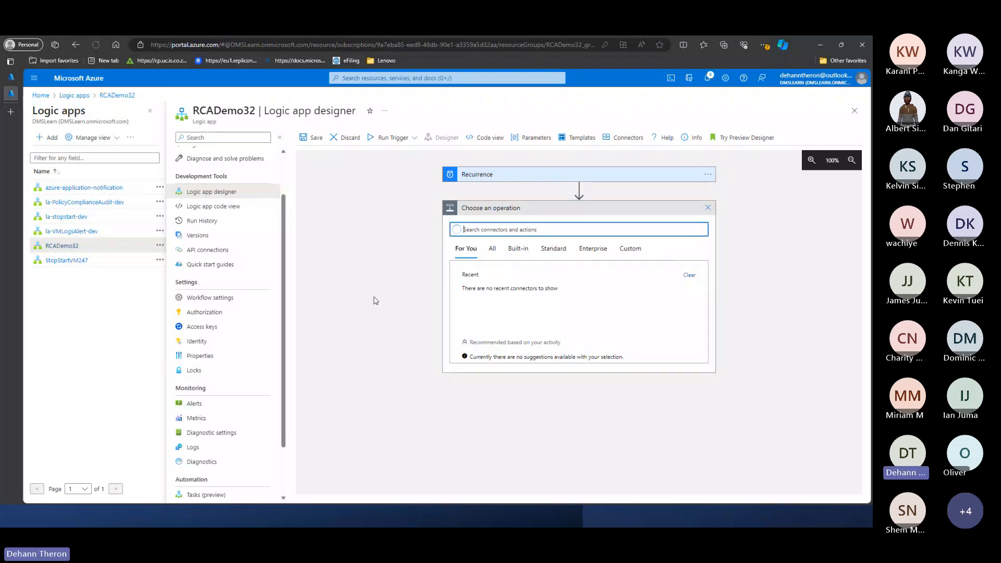
left_click(492, 250)
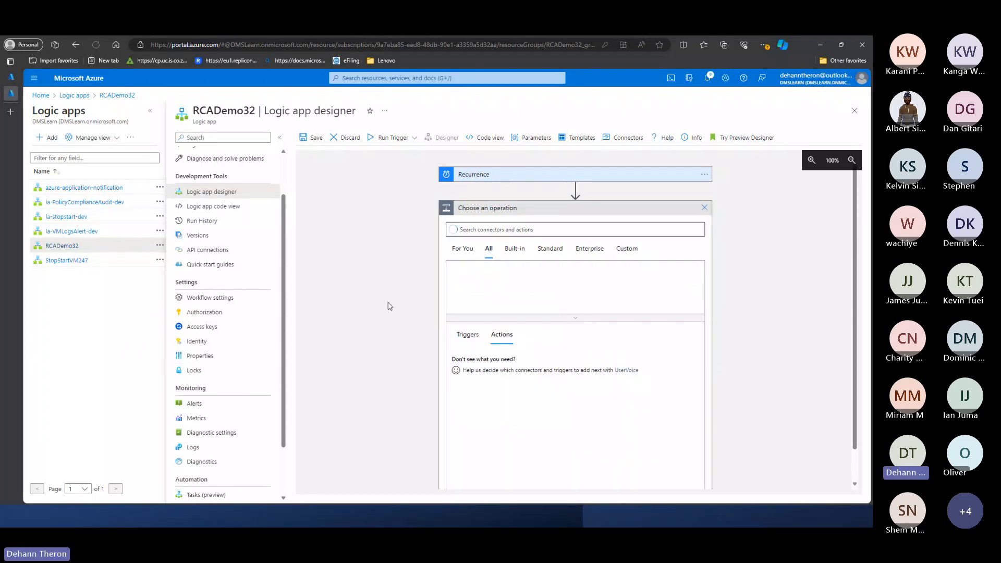
scroll(390, 302, "down", 1)
left_click(483, 195)
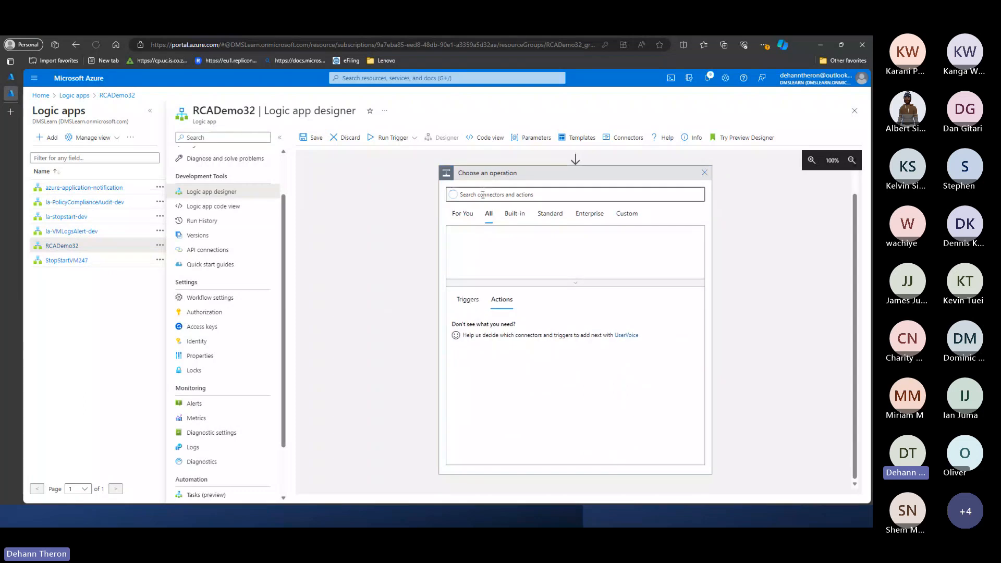
type("virtua")
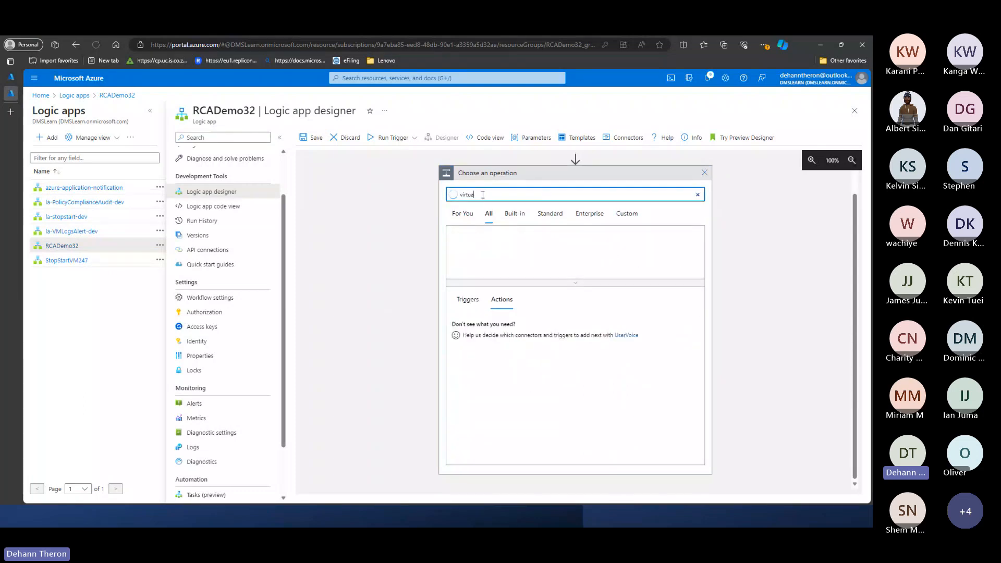
type("l")
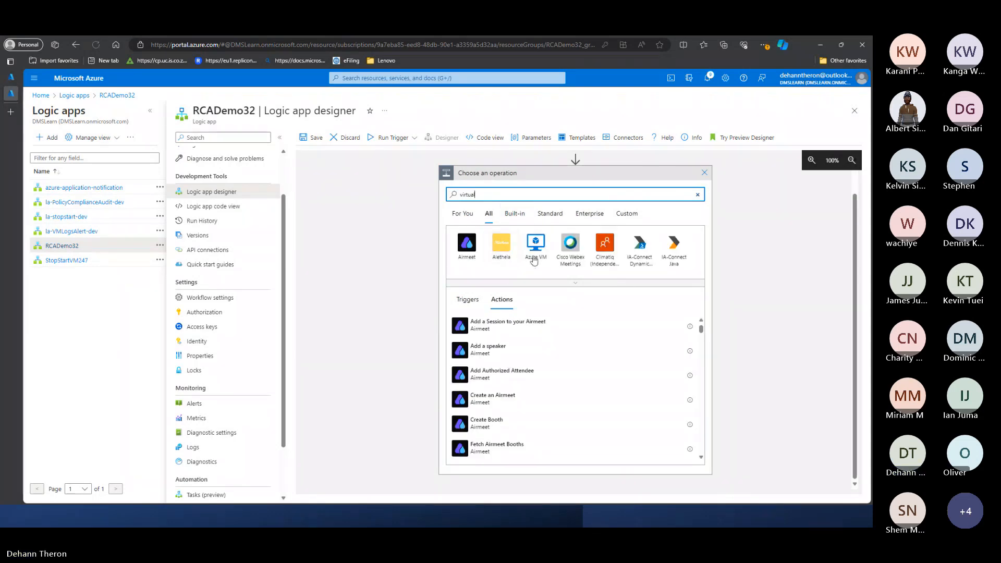
left_click(534, 255)
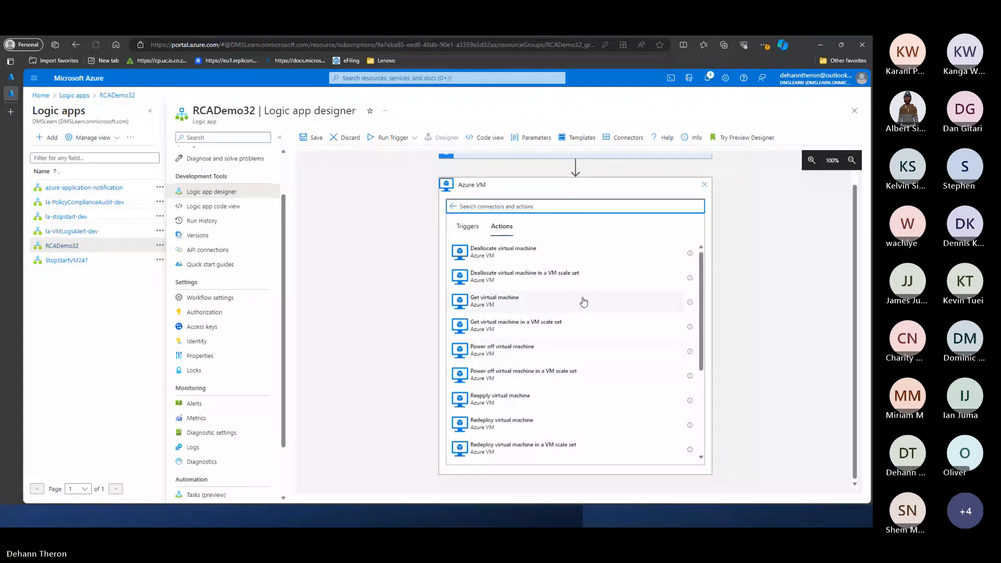
- Browse the Azure VM actions and add the Start virtual machine action to the workflow
scroll(580, 304, "down", 1)
scroll(580, 305, "up", 1)
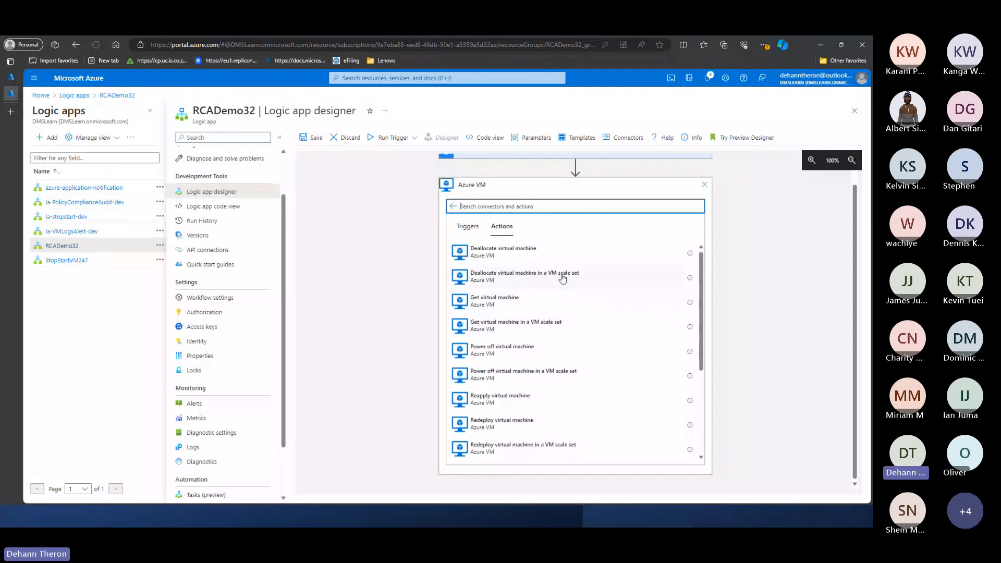
scroll(574, 278, "down", 5)
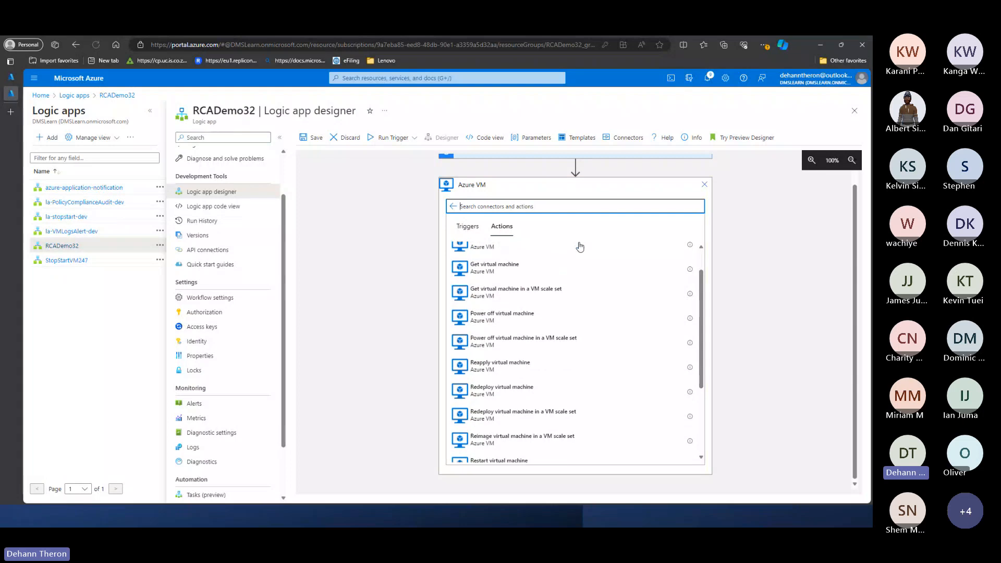
scroll(589, 281, "up", 5)
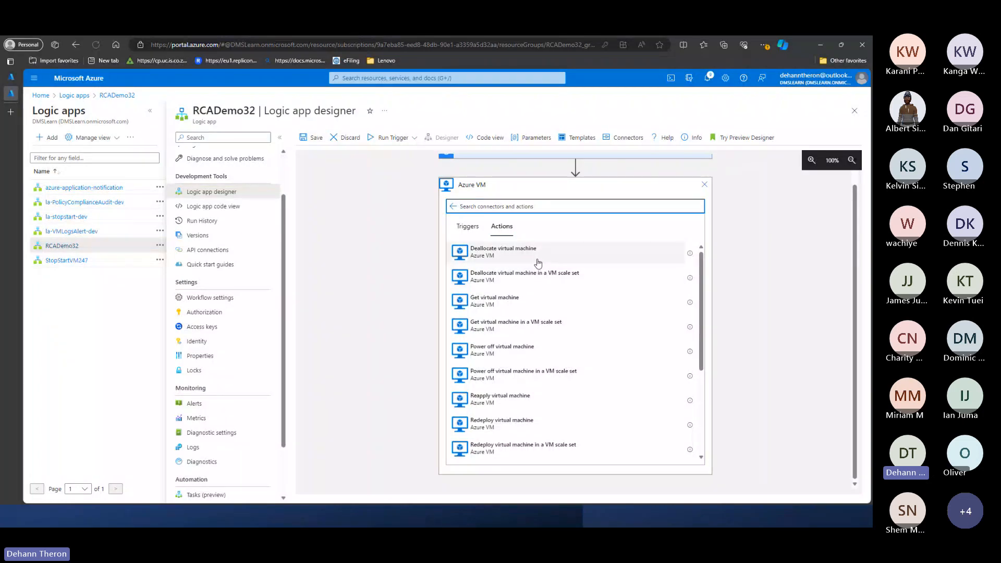
scroll(536, 343, "down", 1)
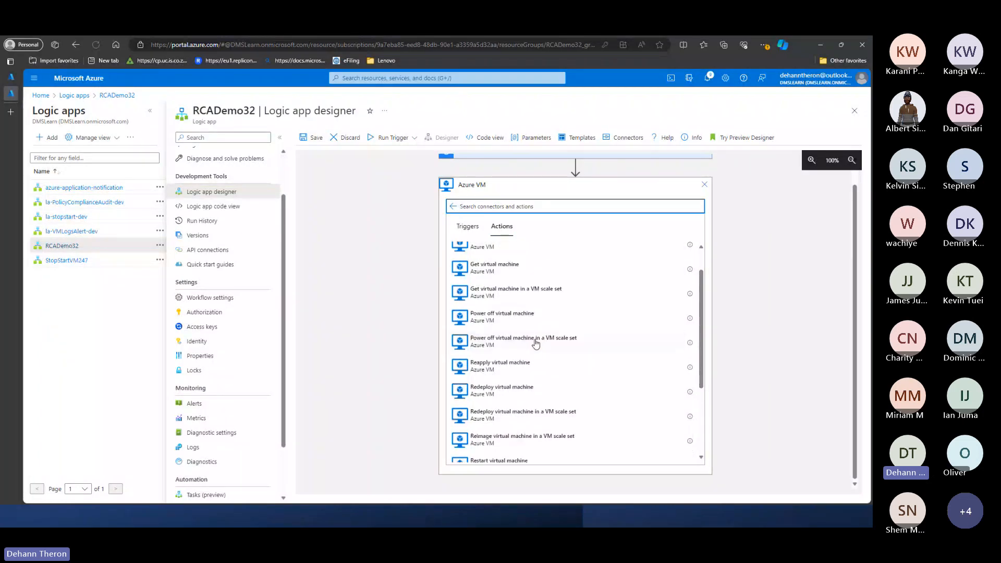
scroll(535, 343, "down", 3)
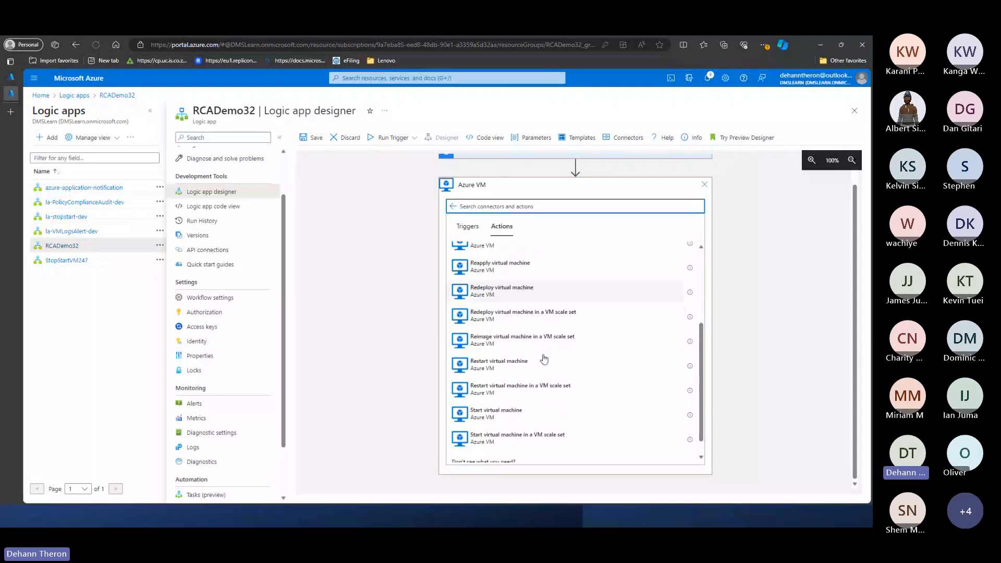
scroll(545, 353, "down", 1)
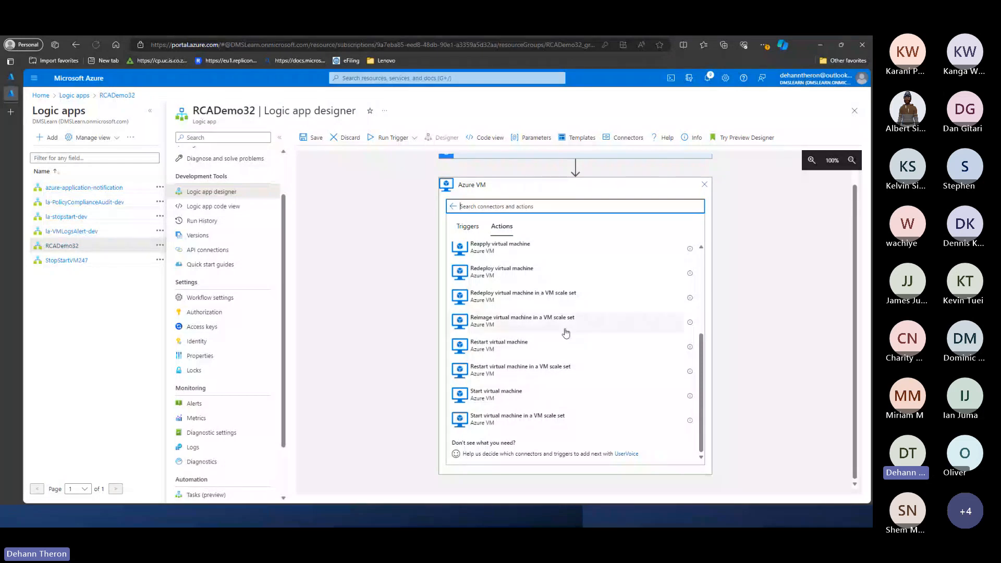
scroll(566, 333, "up", 2)
scroll(535, 390, "down", 2)
left_click(513, 396)
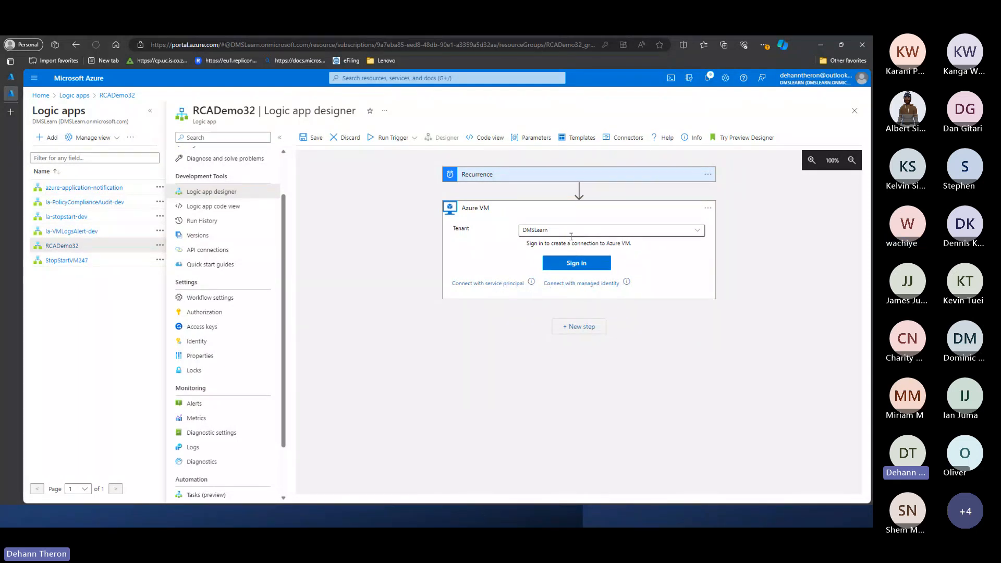
- Create an Azure VM connection named conn-VMStartStop that uses the system-assigned managed identity
left_click(570, 266)
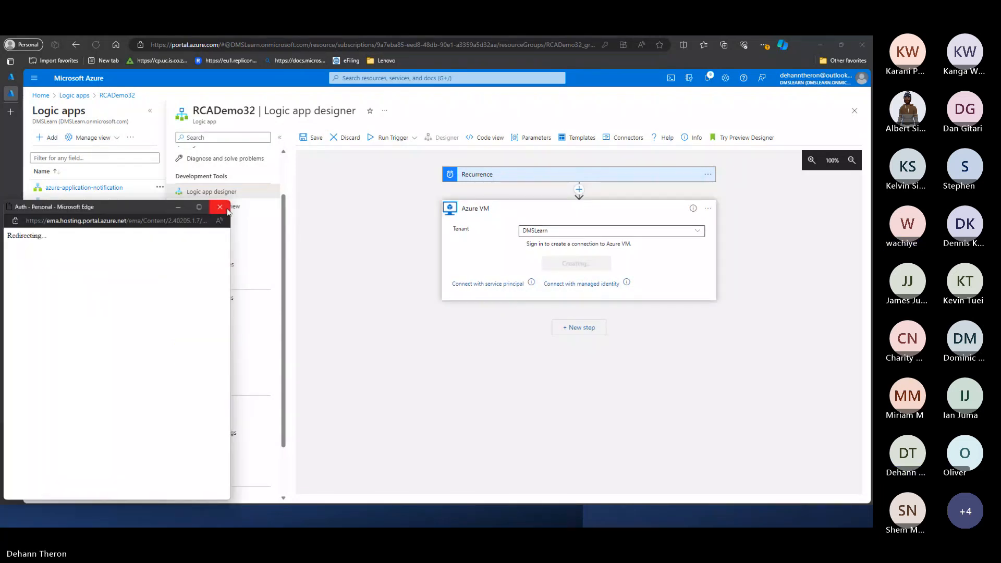
left_click(587, 286)
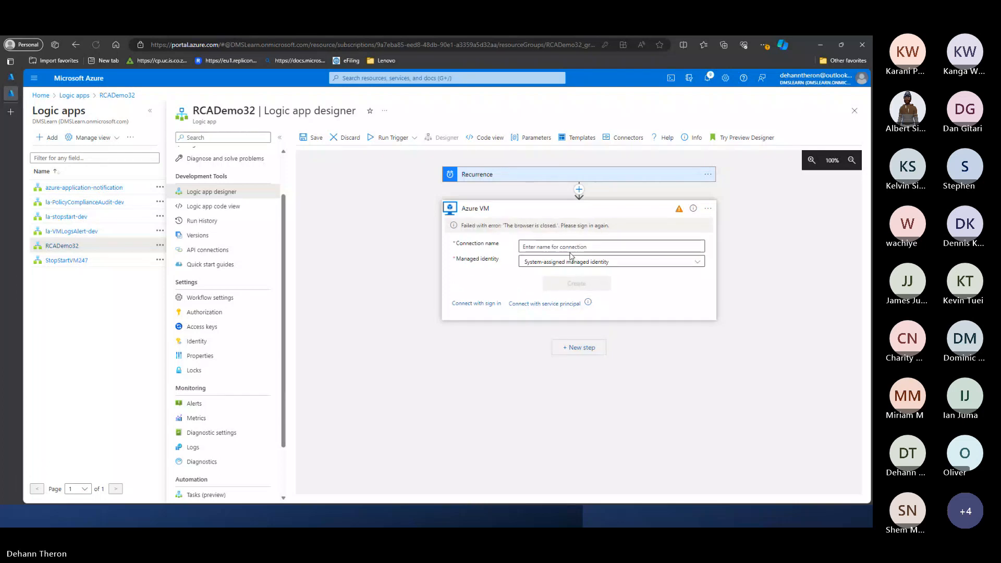
left_click(574, 247)
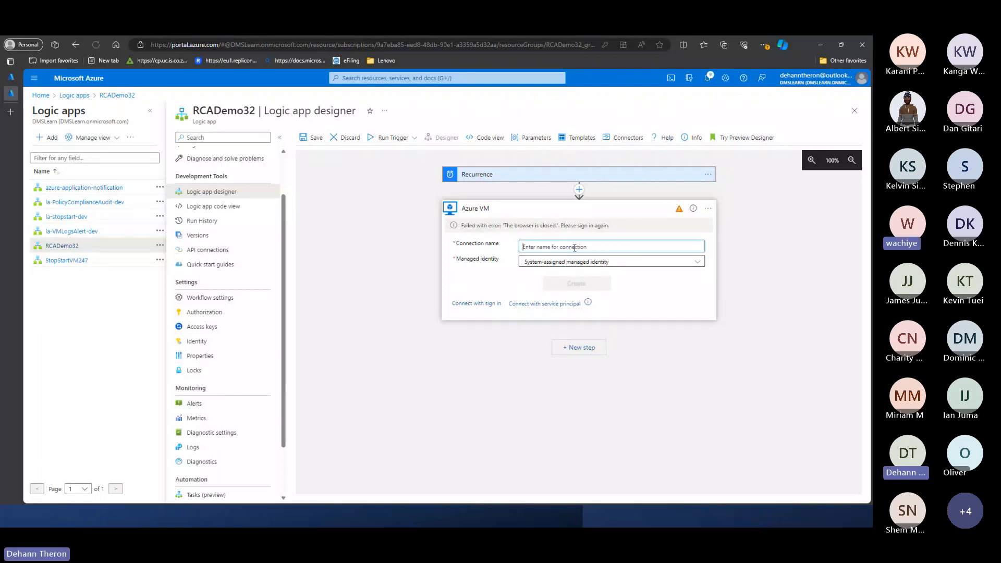
type("conn-")
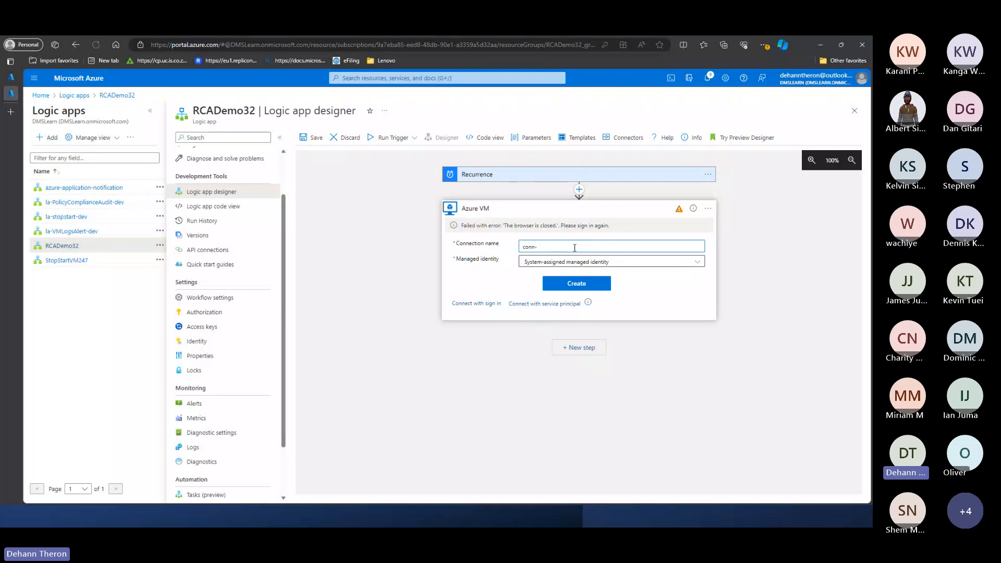
type("VMStartStop")
left_click(645, 261)
left_click(585, 269)
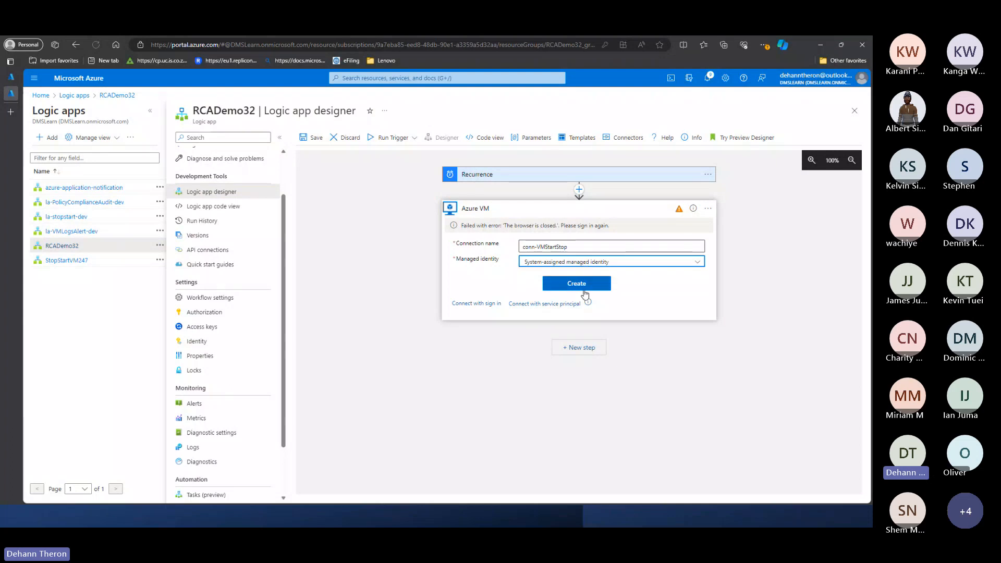
left_click(591, 287)
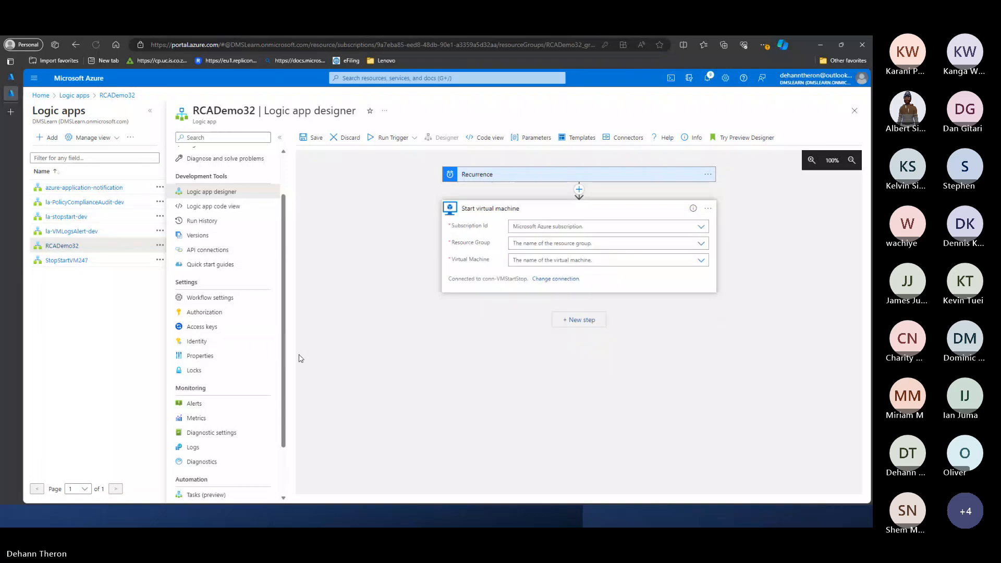
- Configure the Start virtual machine action with subscription DMSLearn Dev, resource group RCADemo32_group and virtual machine vm1
left_click(536, 226)
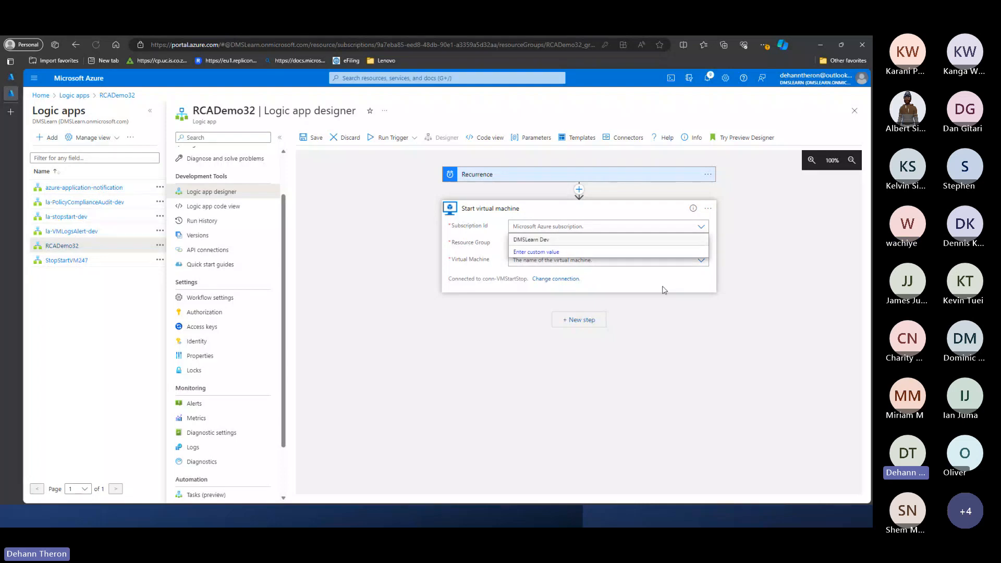
left_click(531, 240)
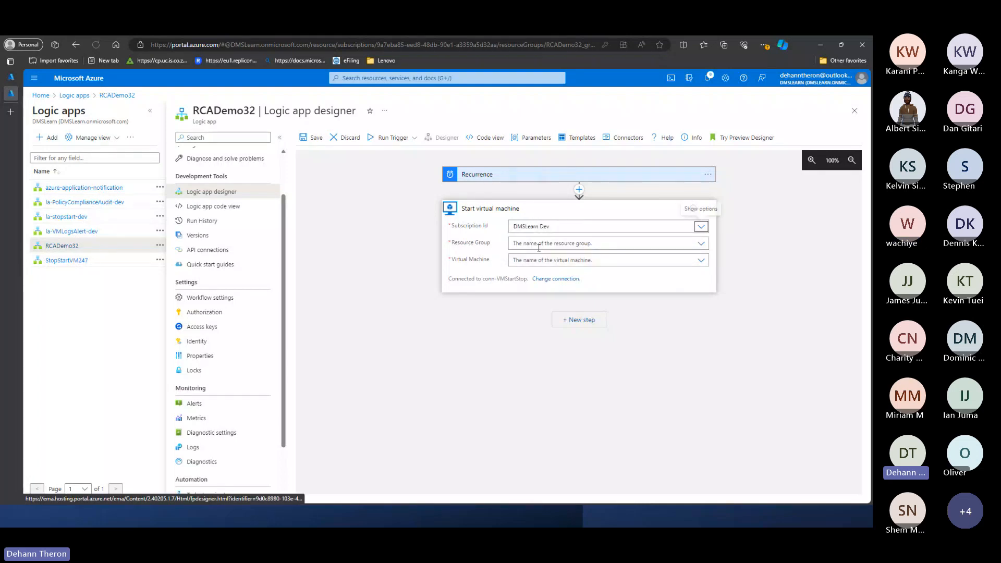
left_click(530, 242)
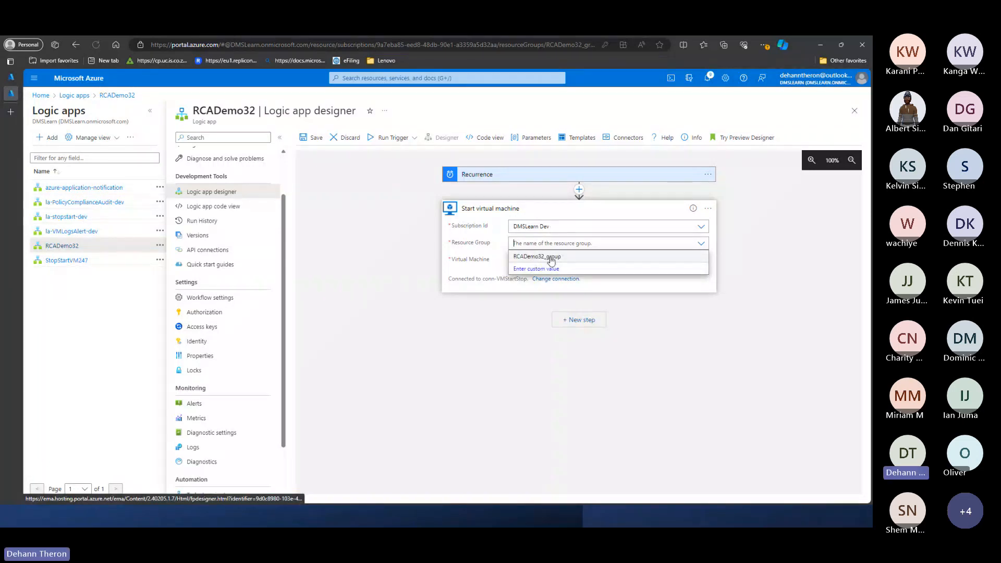
left_click(551, 258)
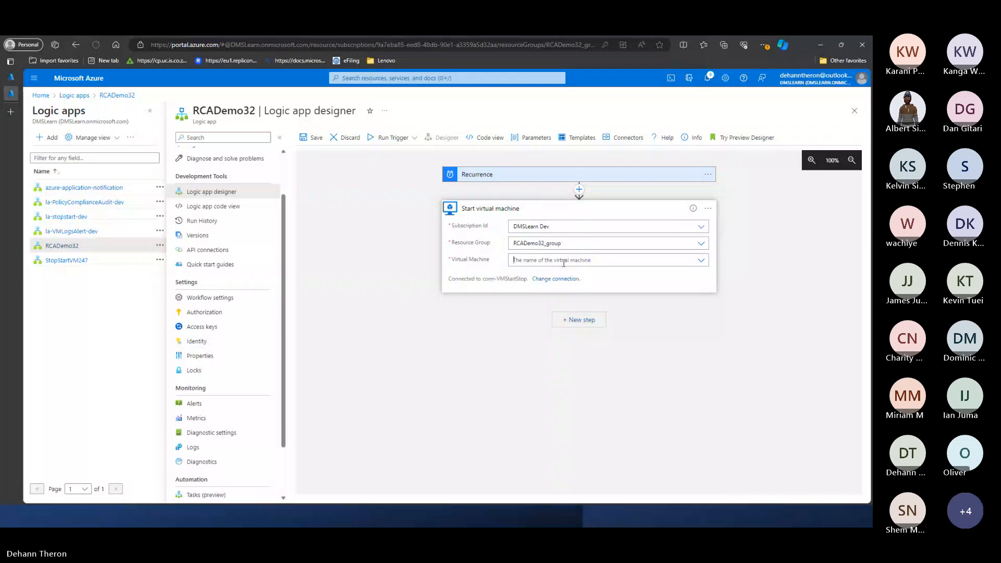
left_click(562, 264)
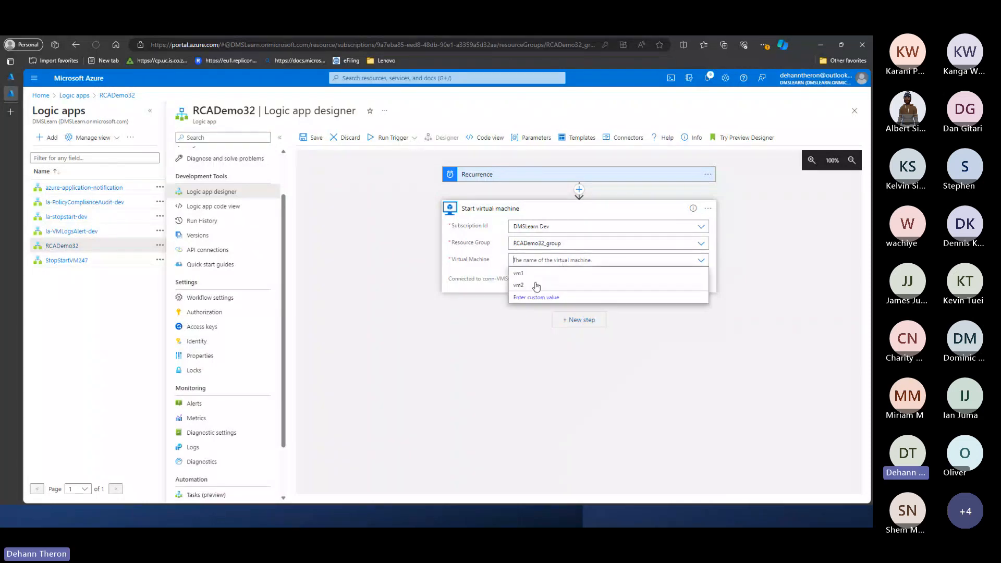
left_click(526, 276)
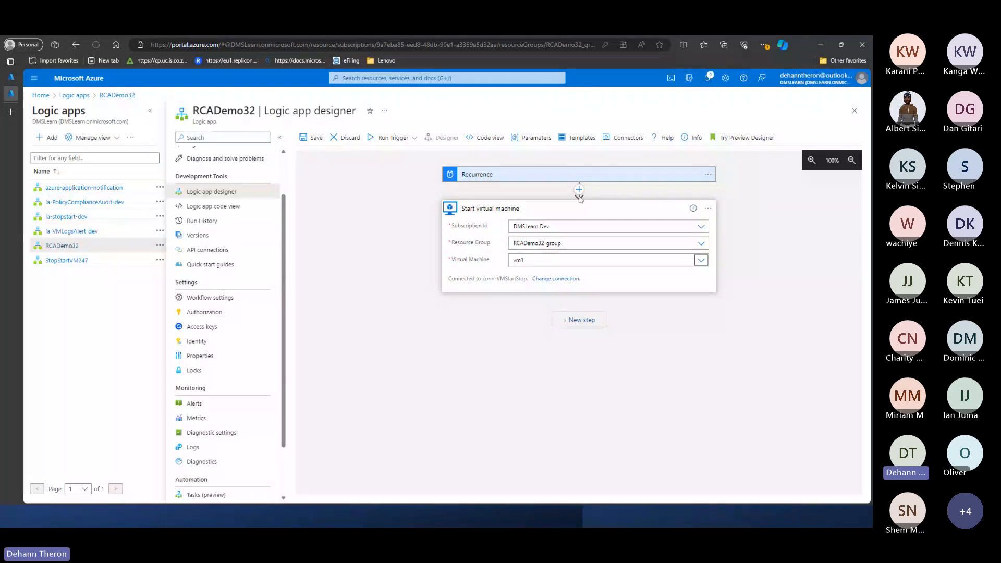
left_click(386, 255)
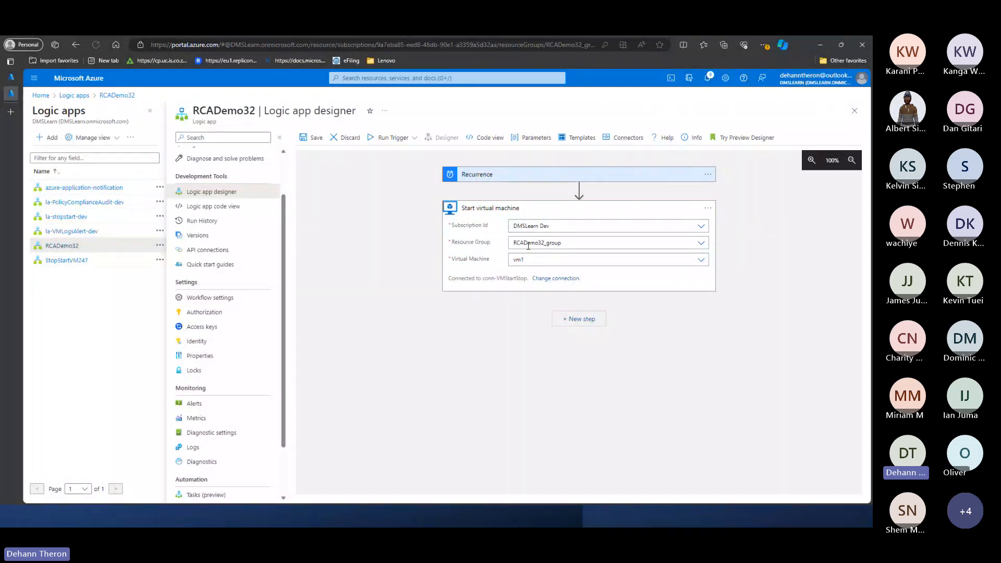
left_click(556, 222)
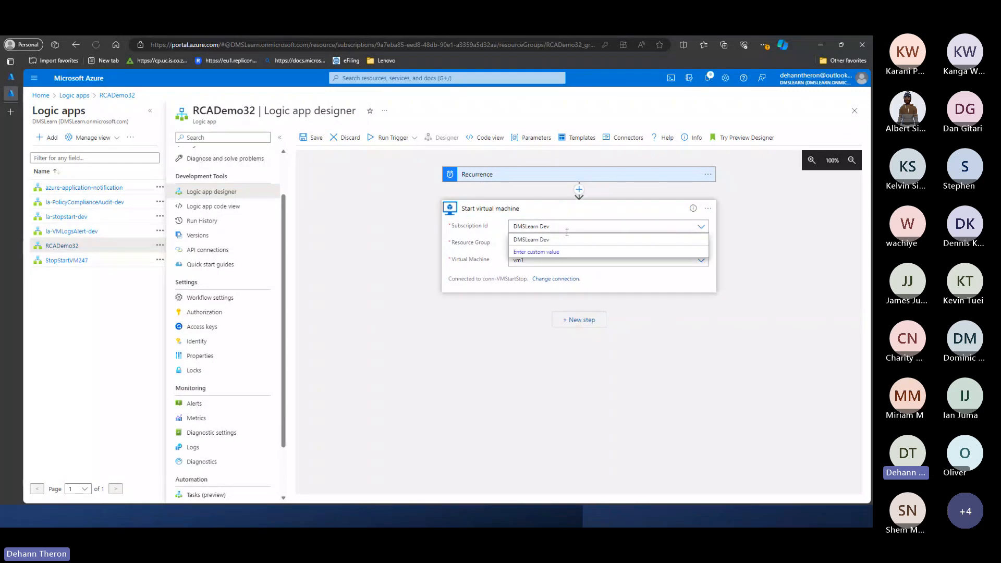
left_click(473, 272)
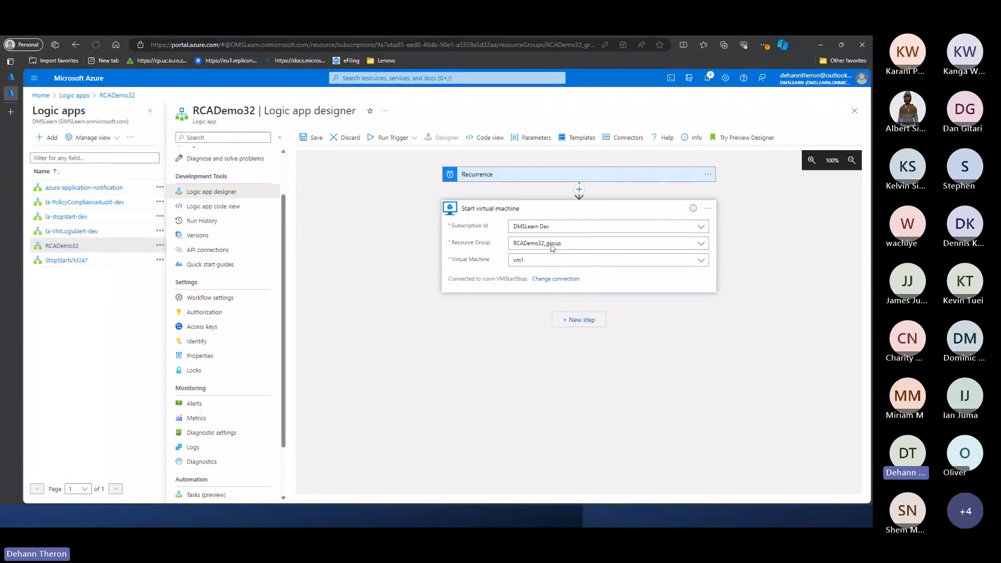
left_click(548, 265)
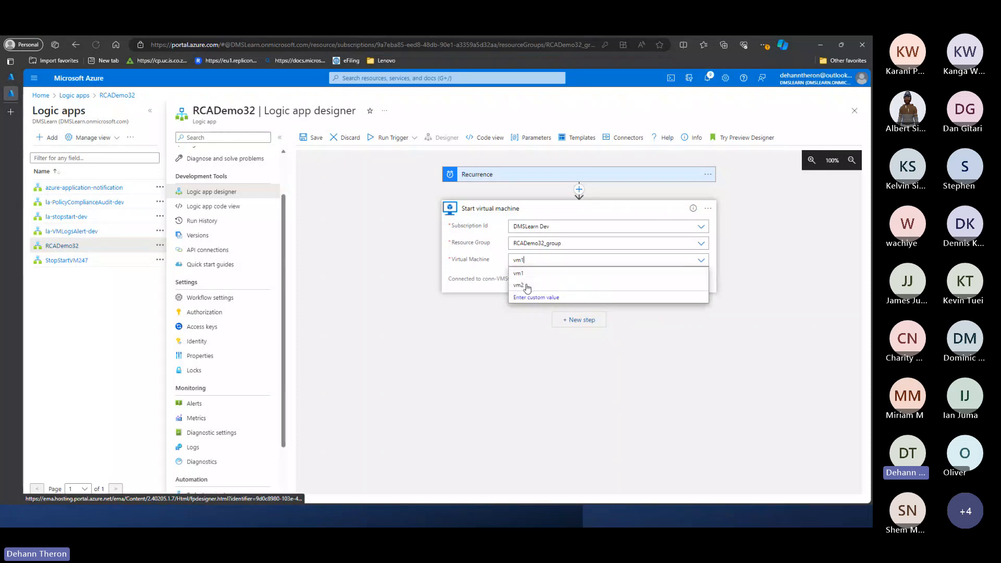
left_click(469, 288)
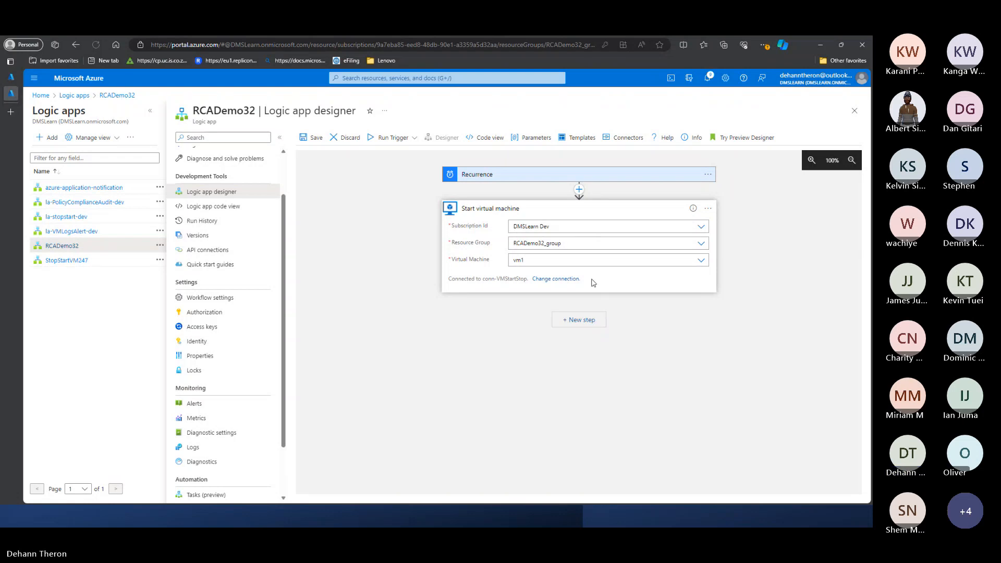
- Add a parallel branch below the Recurrence trigger containing a second Azure VM Start virtual machine action
left_click(579, 190)
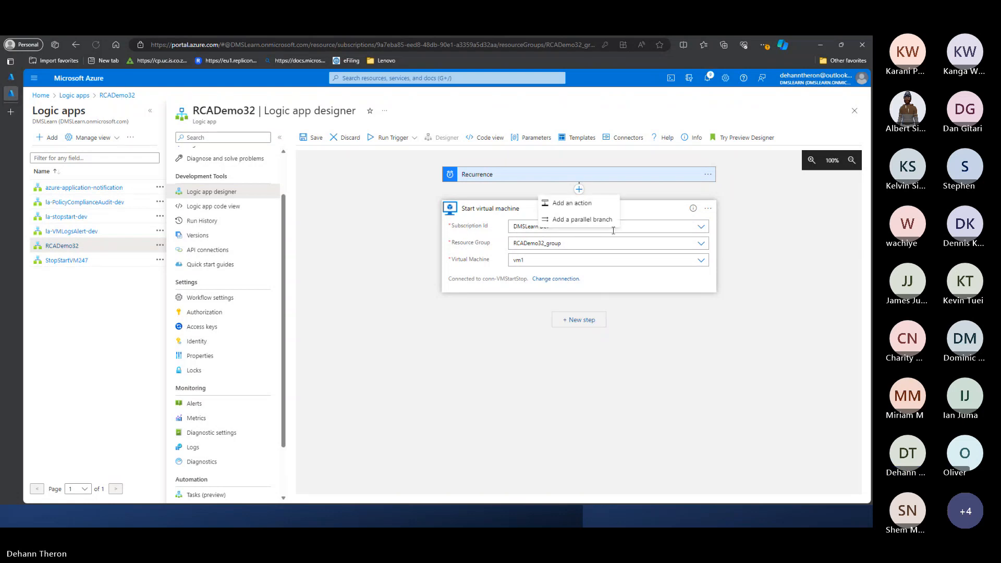
left_click(467, 230)
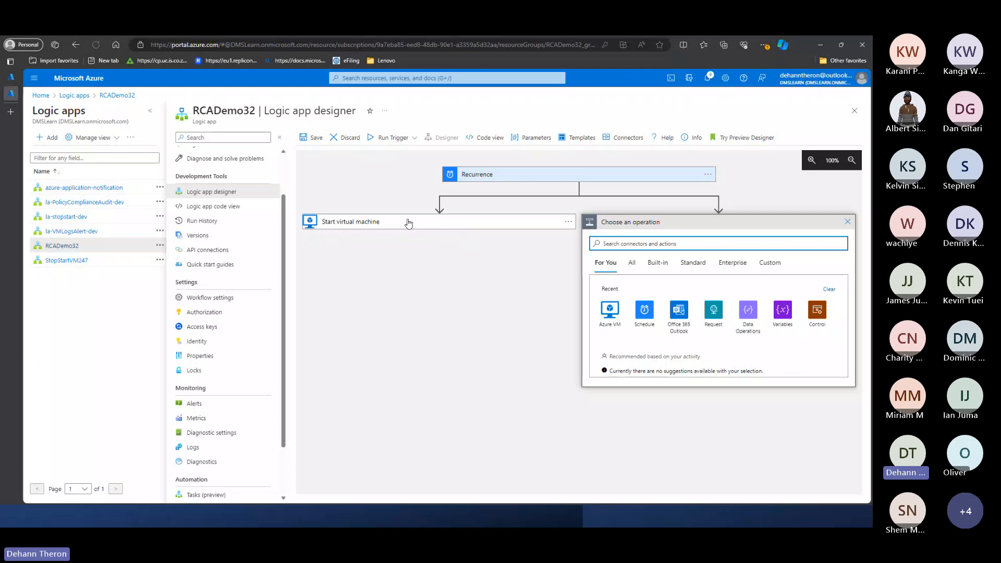
left_click(408, 223)
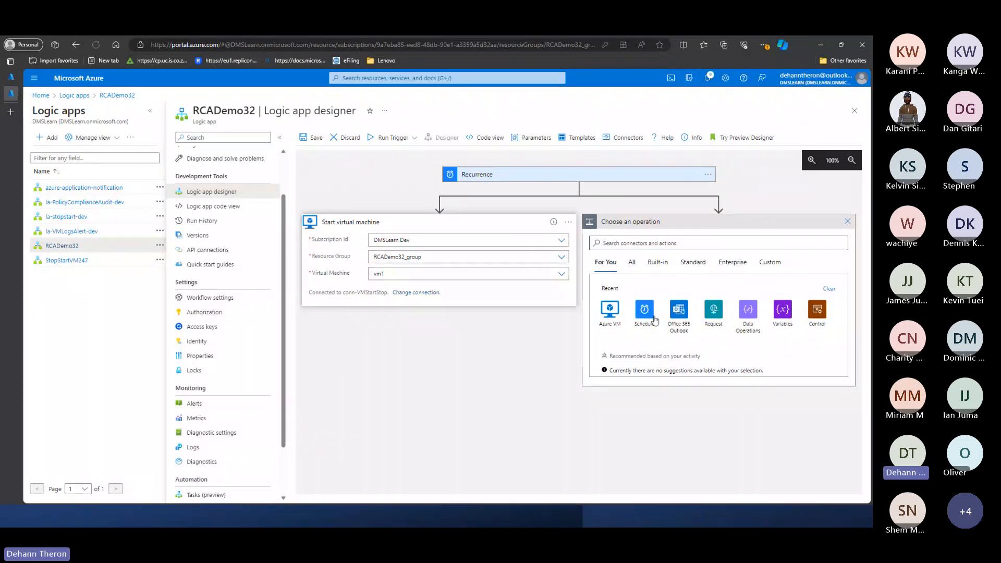
left_click(609, 310)
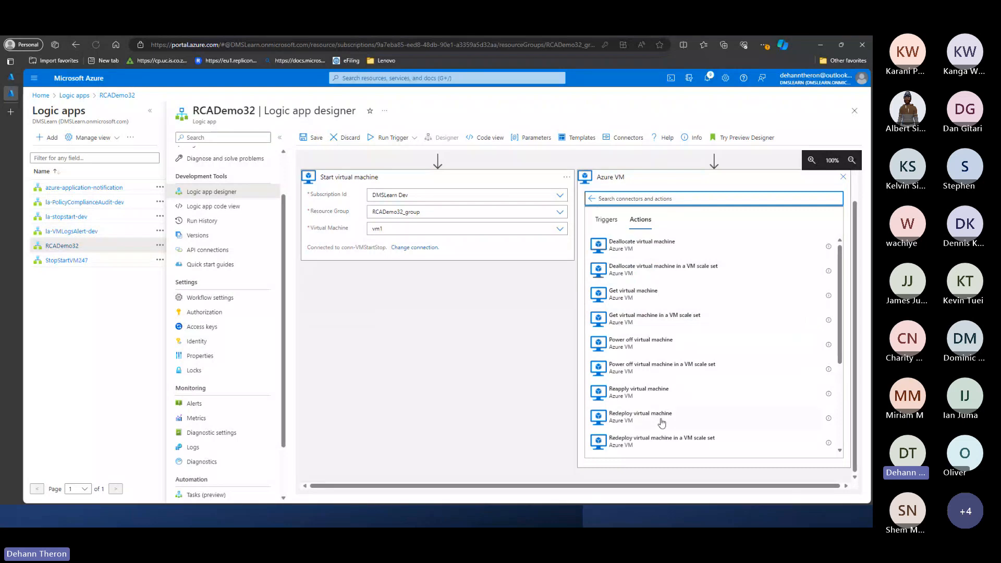
scroll(662, 423, "down", 5)
left_click(641, 390)
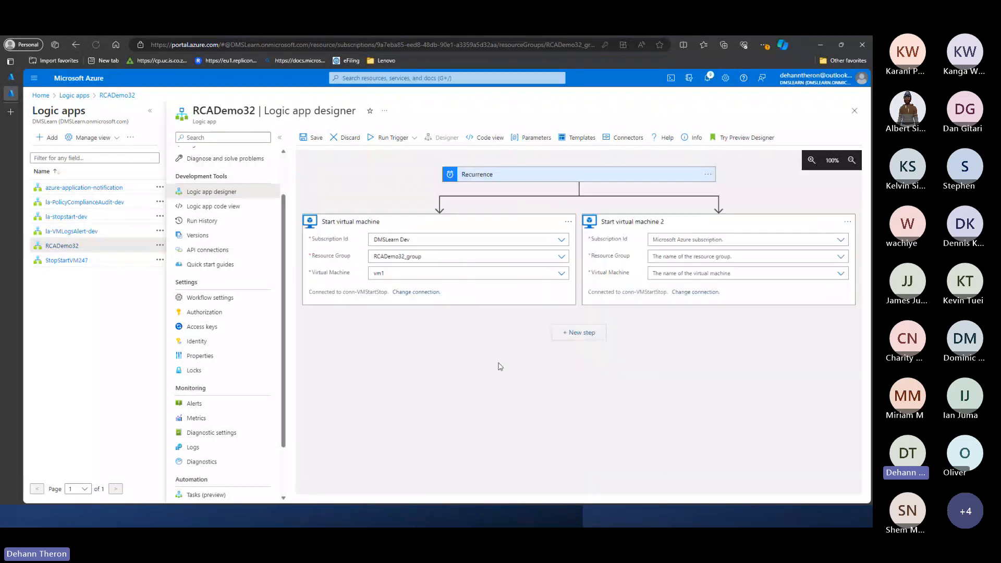
- Configure the parallel branch's start action with subscription DMSLearn Dev, resource group RCADemo32_group and virtual machine vm2
left_click(688, 240)
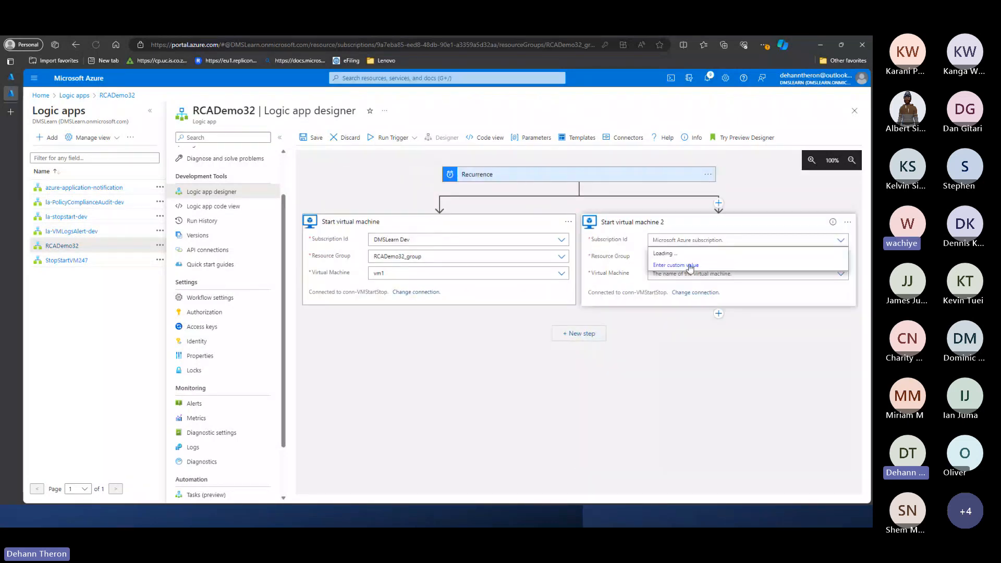
left_click(673, 254)
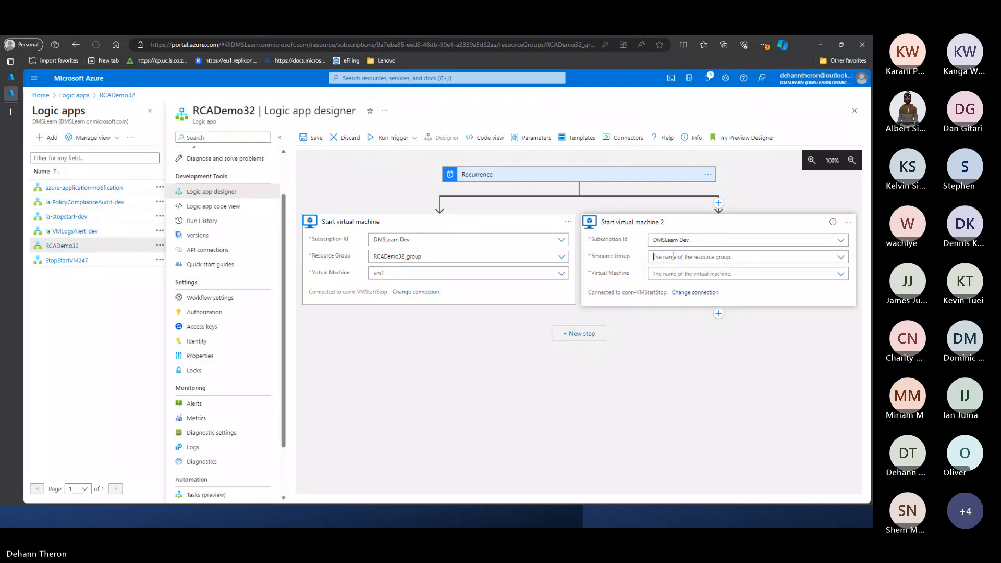
left_click(672, 256)
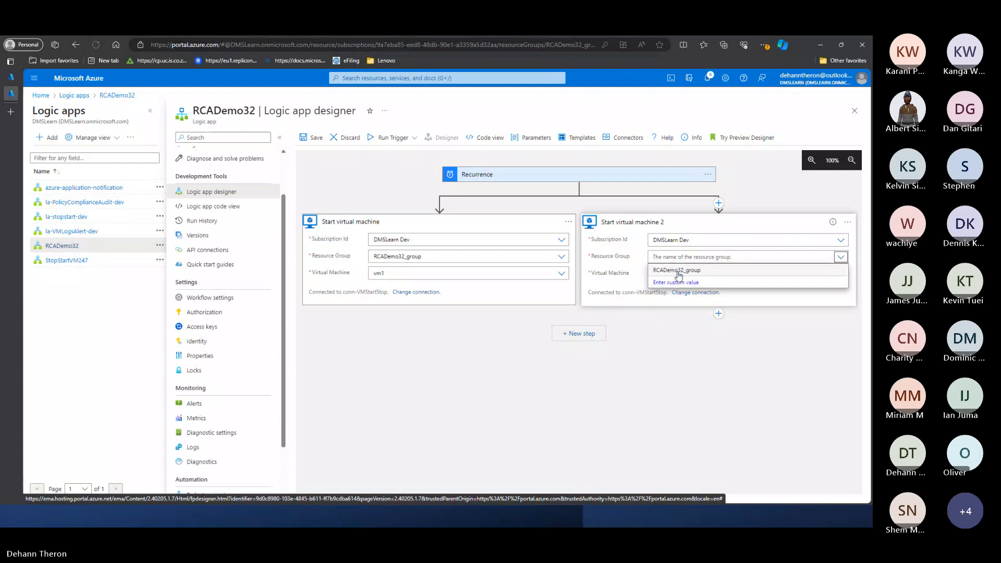
left_click(679, 271)
left_click(678, 275)
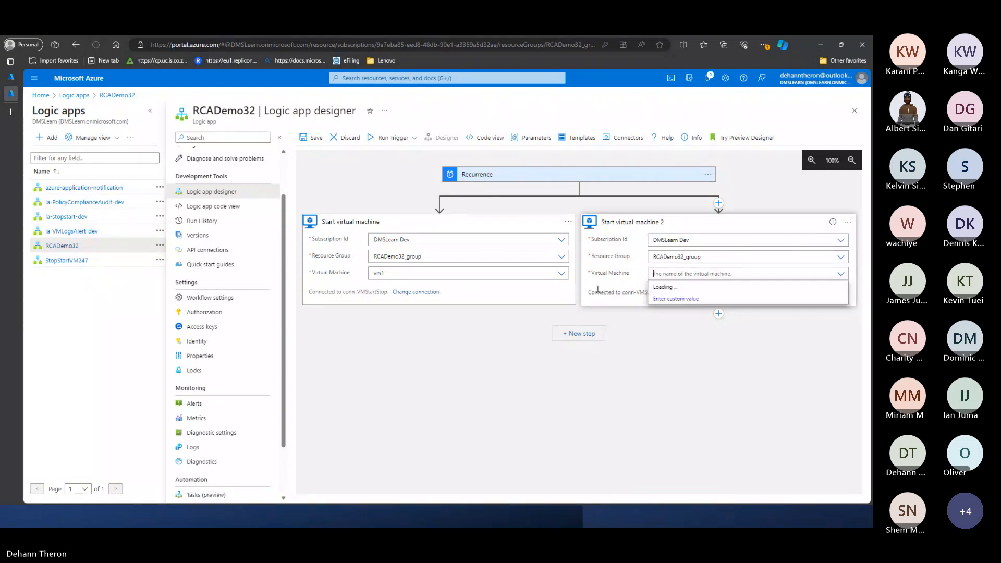
left_click(659, 298)
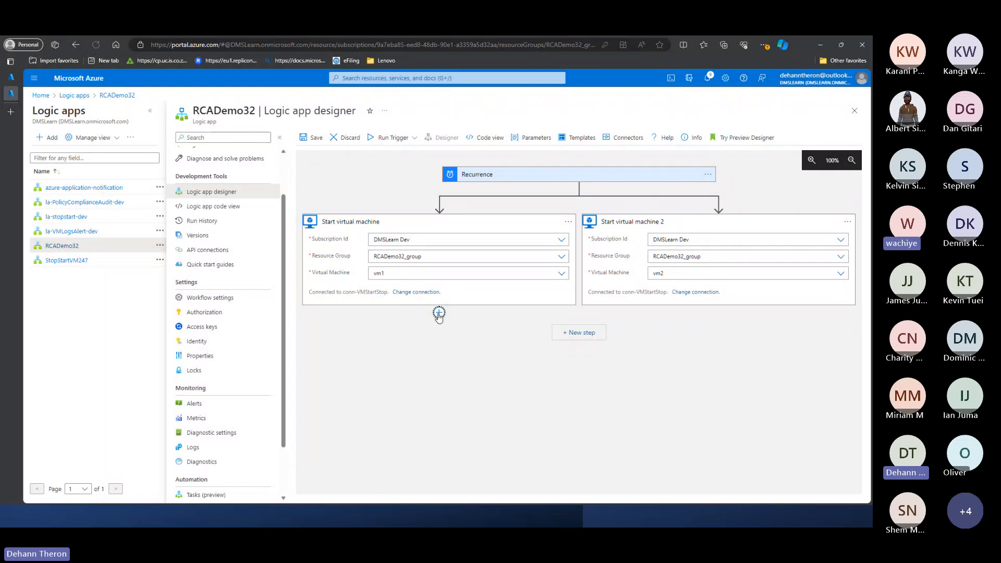
left_click(439, 314)
left_click(437, 327)
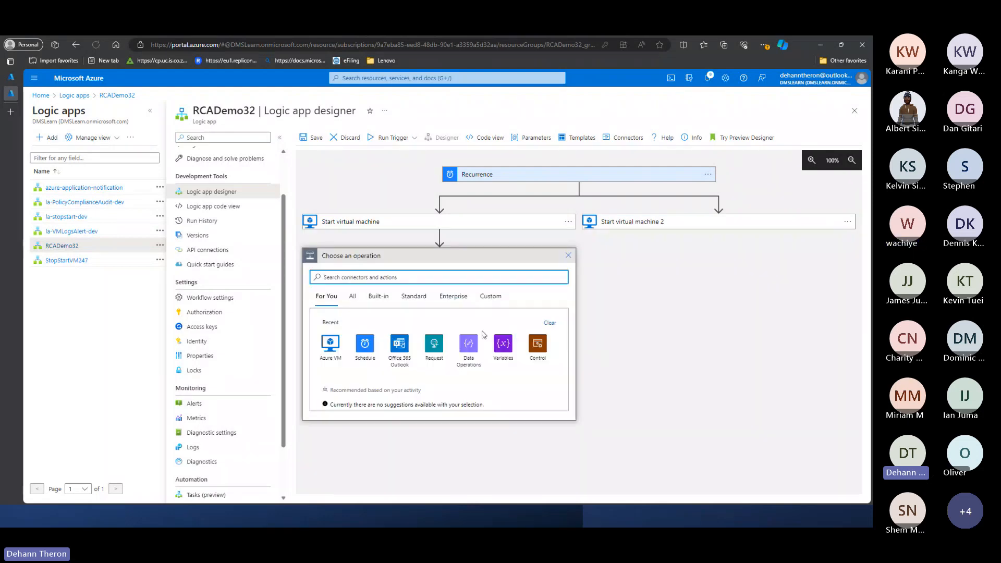
left_click(567, 259)
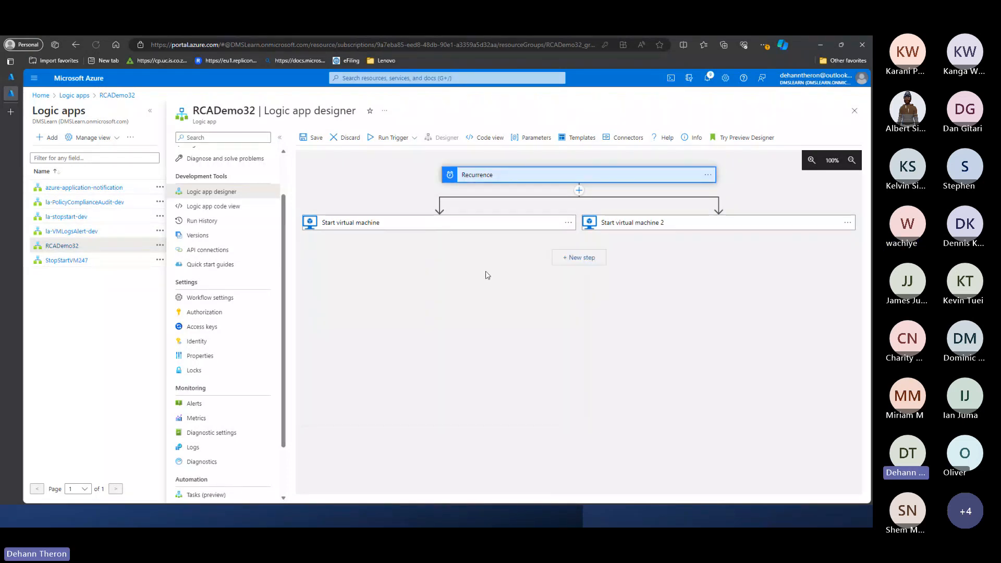
- Browse the Office 365 Outlook actions in a new step after both branches and discard the step
left_click(589, 257)
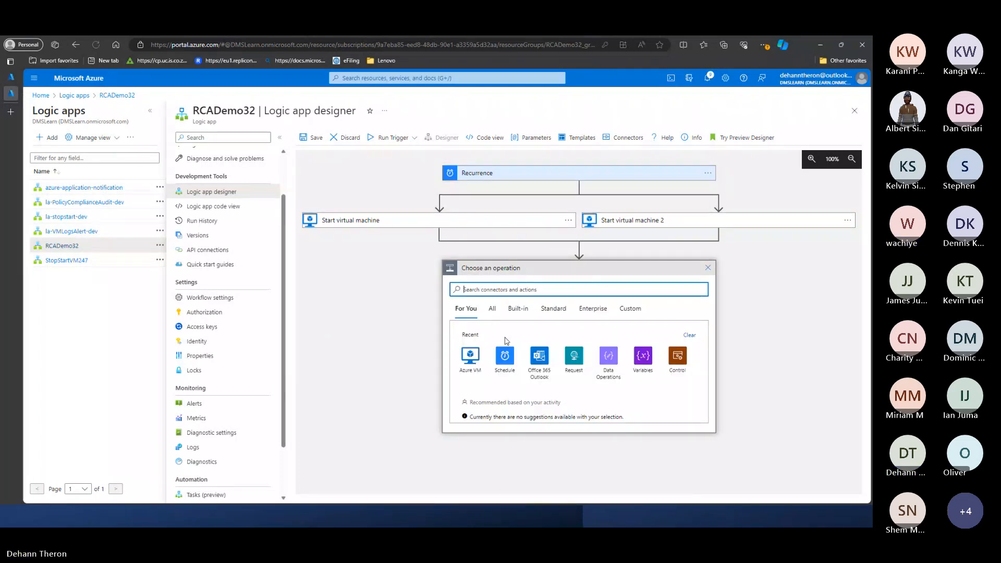
left_click(542, 377)
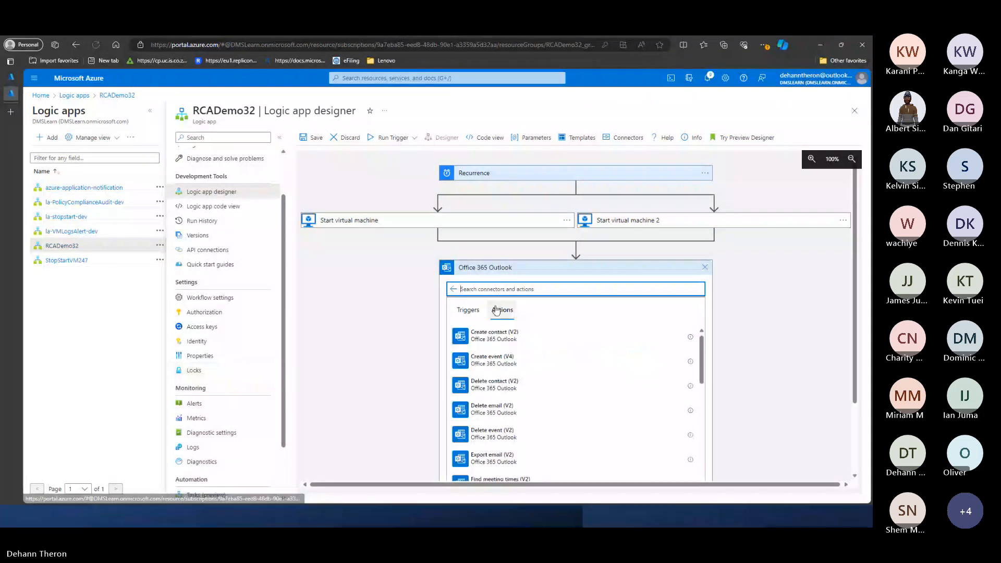
scroll(505, 319, "down", 6)
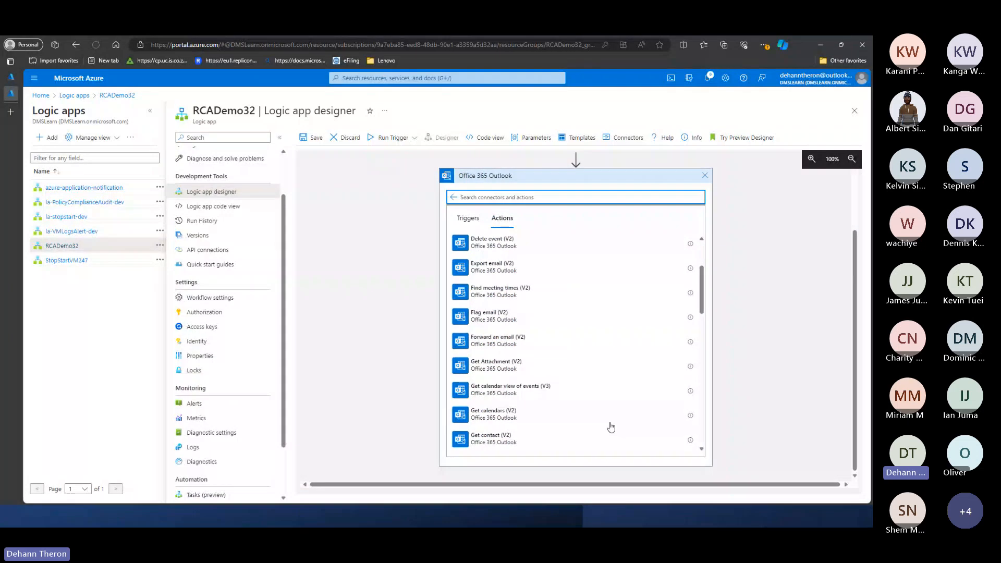
scroll(589, 390, "down", 5)
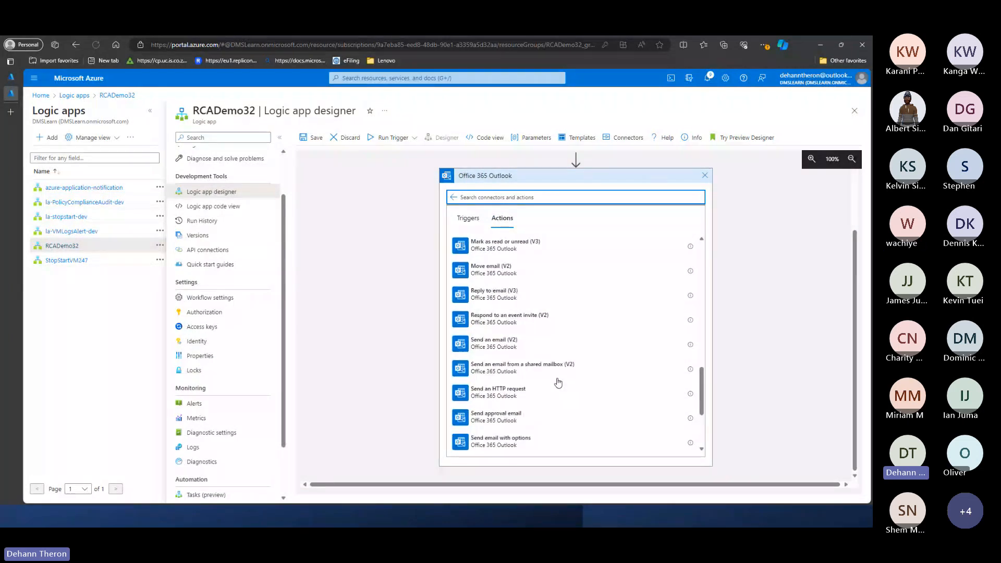
scroll(529, 375, "up", 1)
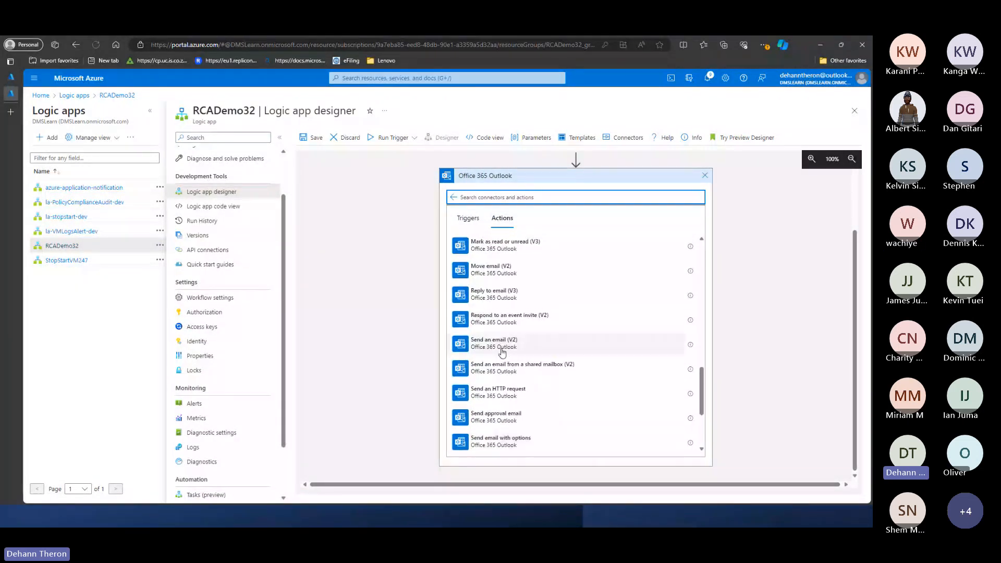
scroll(623, 229, "up", 5)
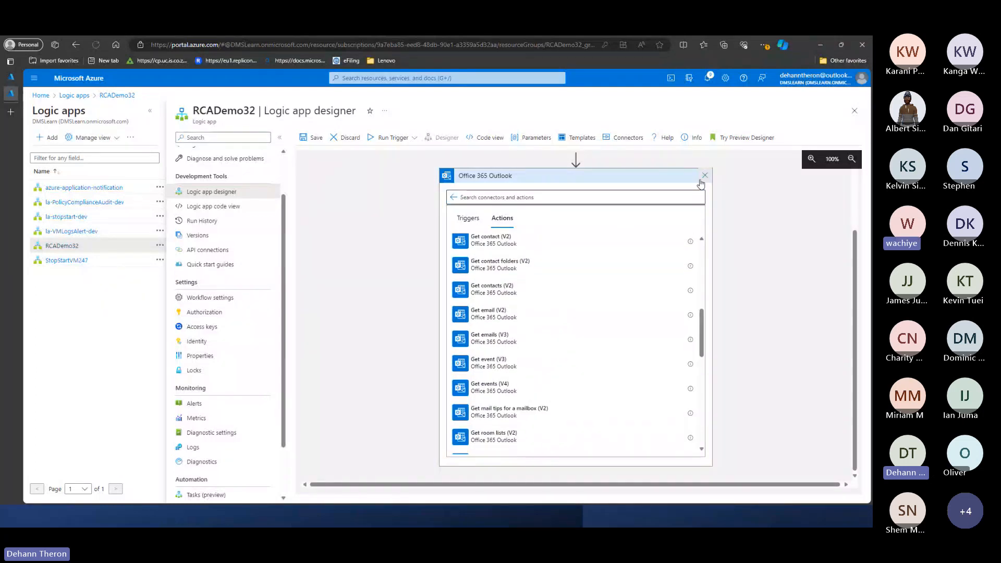
scroll(579, 205, "up", 1)
left_click(565, 246)
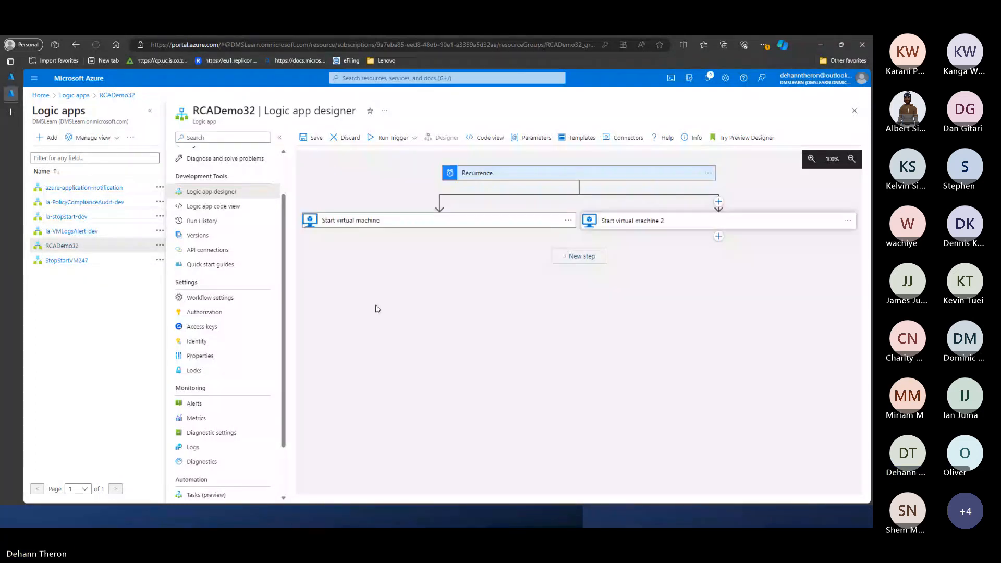
- Add a new step joining both start branches and choose the Office 365 Outlook action Send an email (V2)
left_click(577, 255)
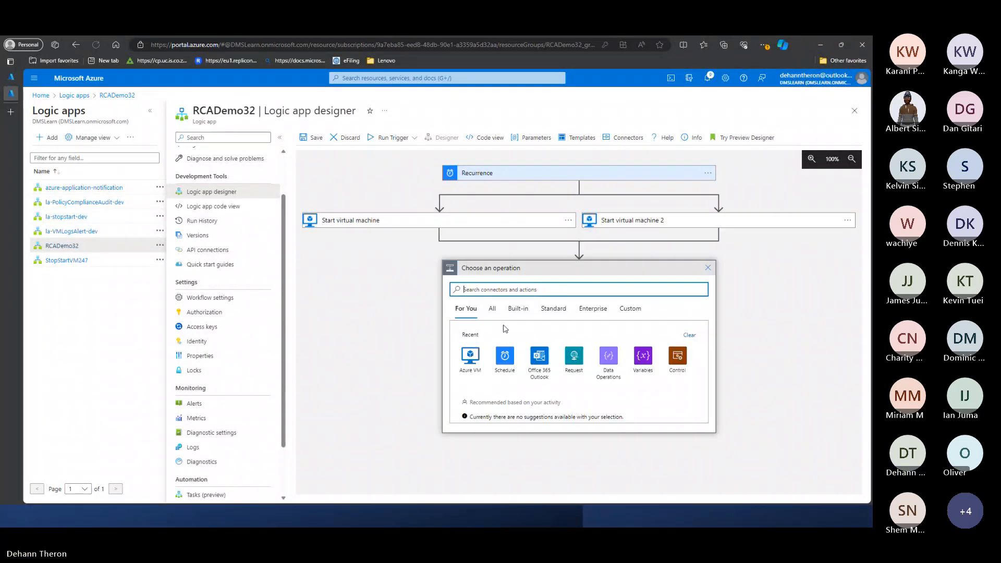
left_click(539, 356)
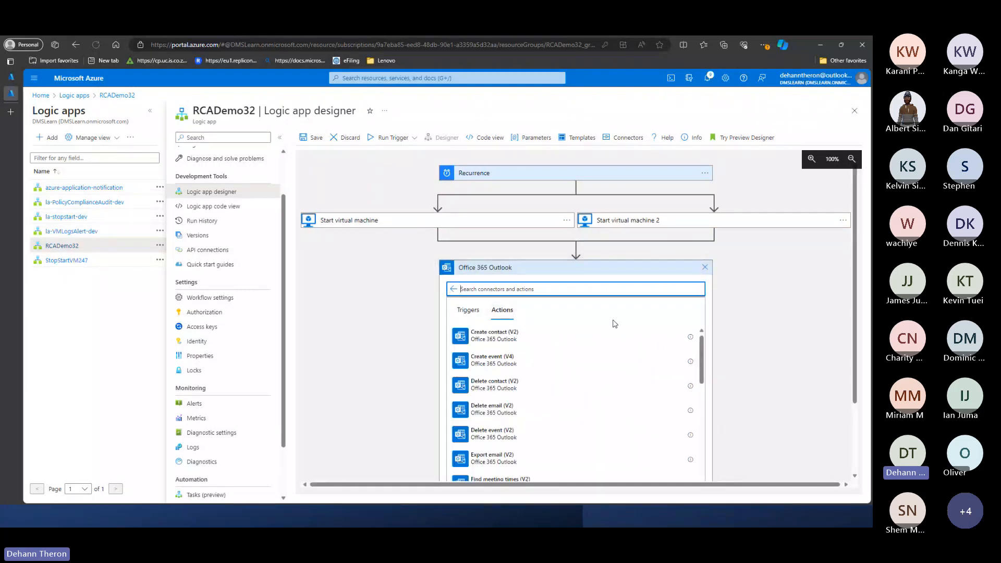
scroll(594, 312, "down", 3)
scroll(596, 288, "down", 3)
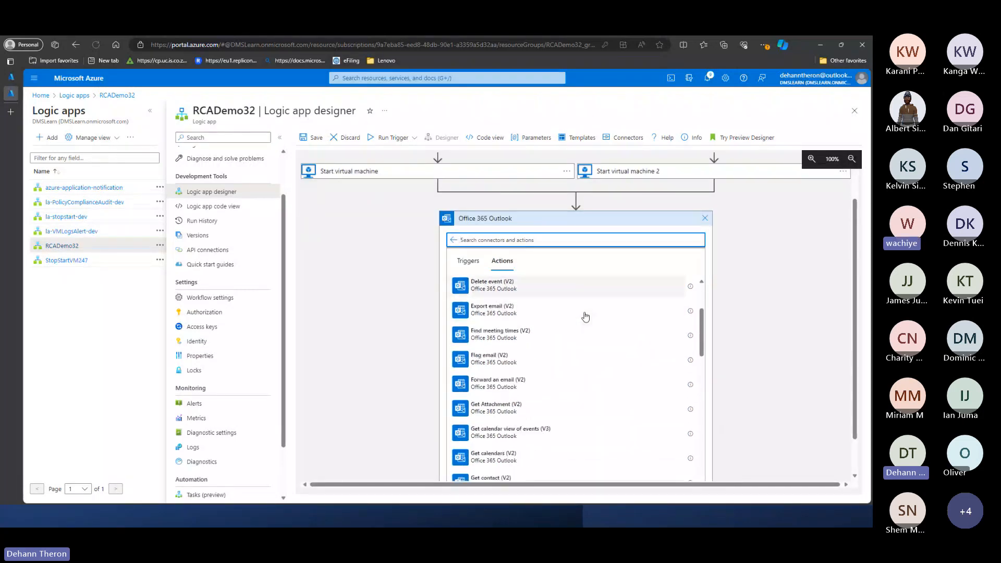
scroll(584, 318, "down", 10)
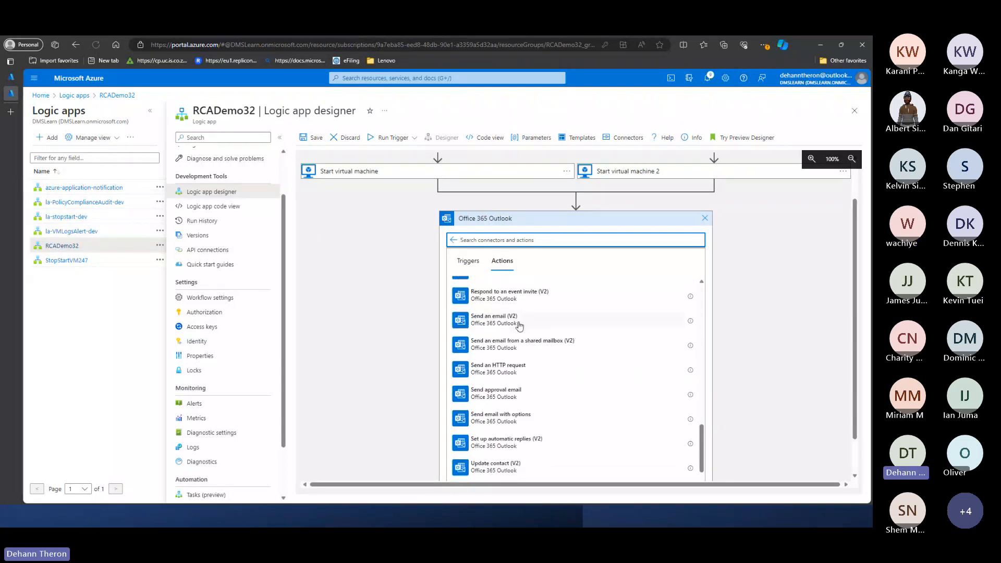
left_click(516, 327)
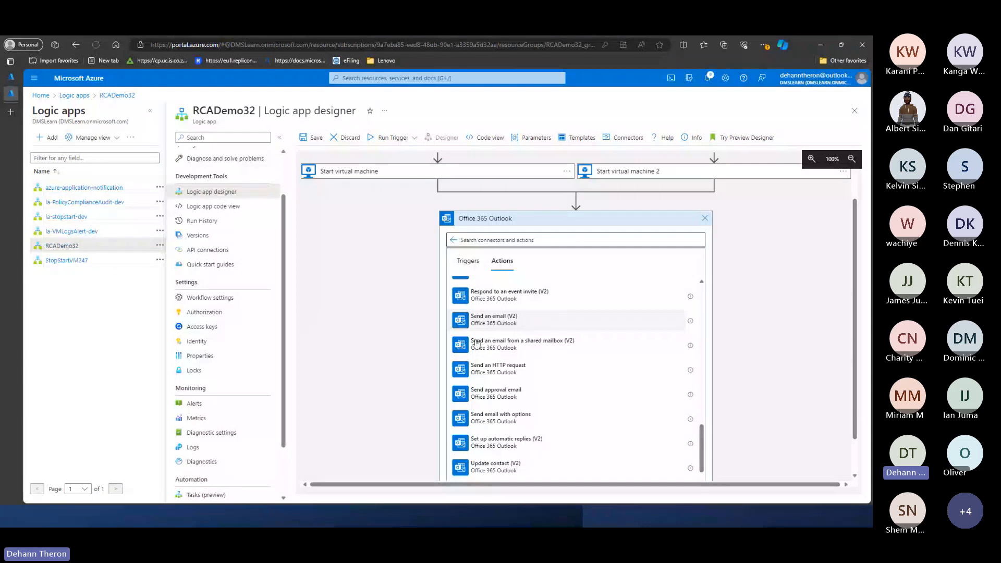
- Enter the recipient's e-mail address in the To field of the Send an email (V2) action
left_click(557, 306)
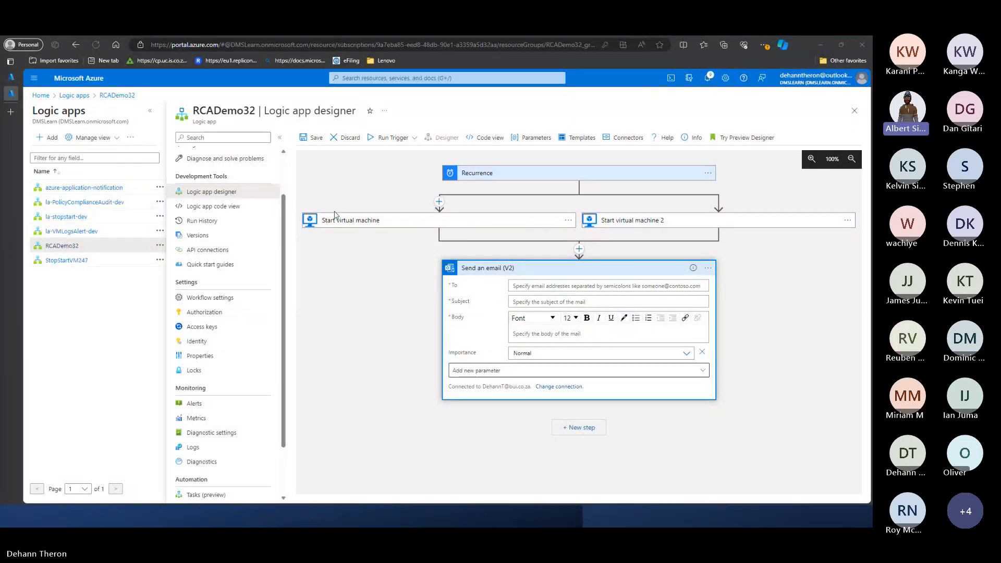
left_click(378, 305)
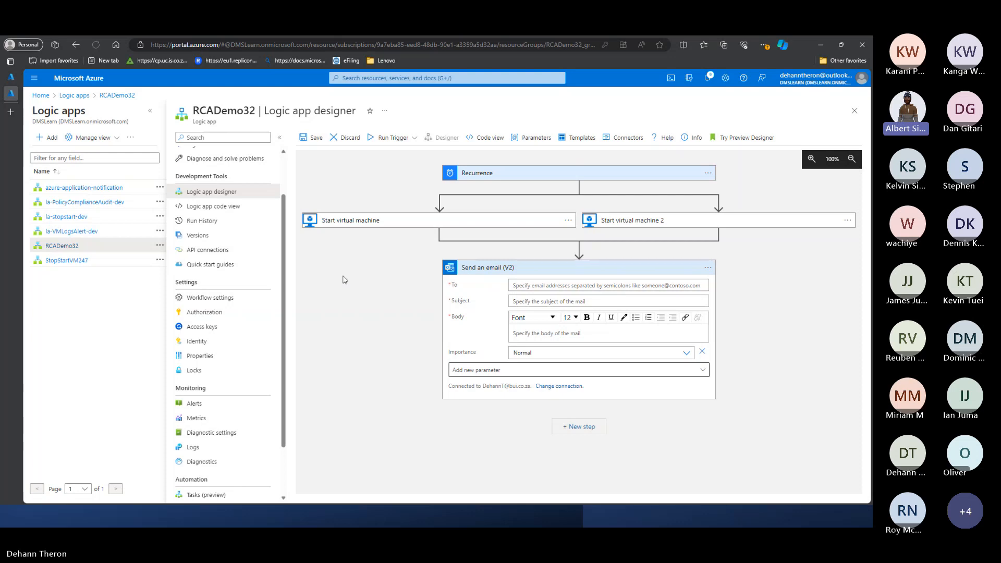
left_click(528, 287)
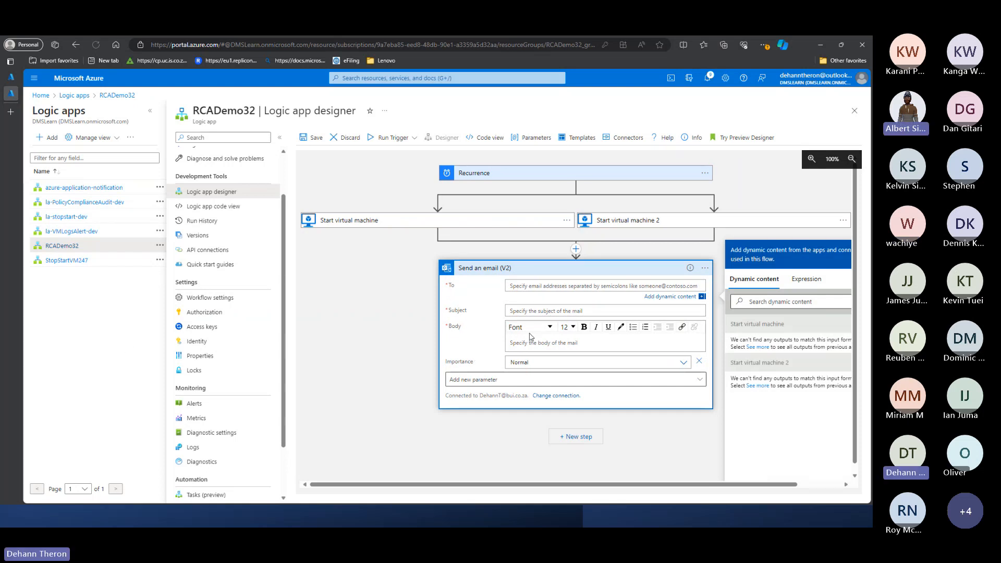
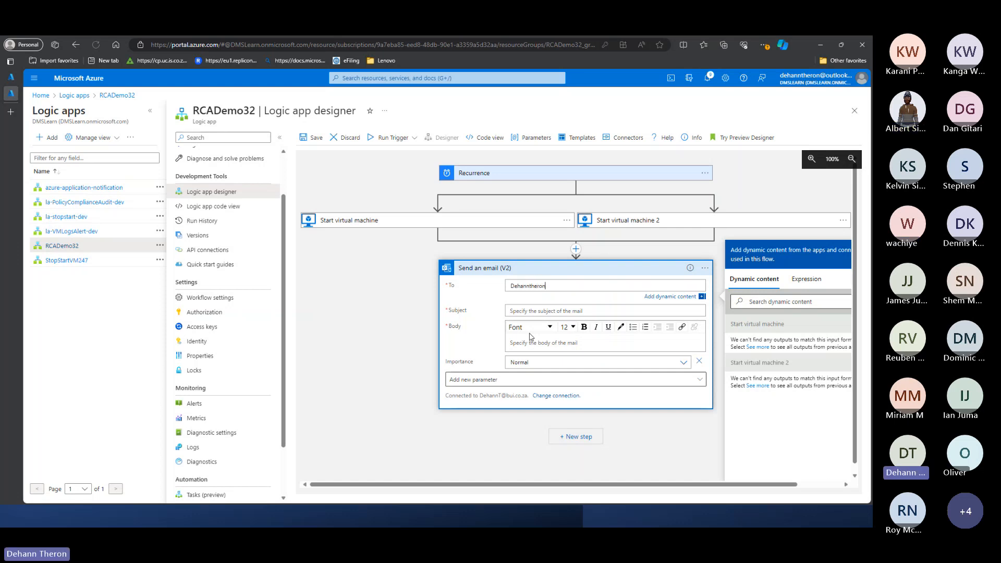
key("ctrl+a")
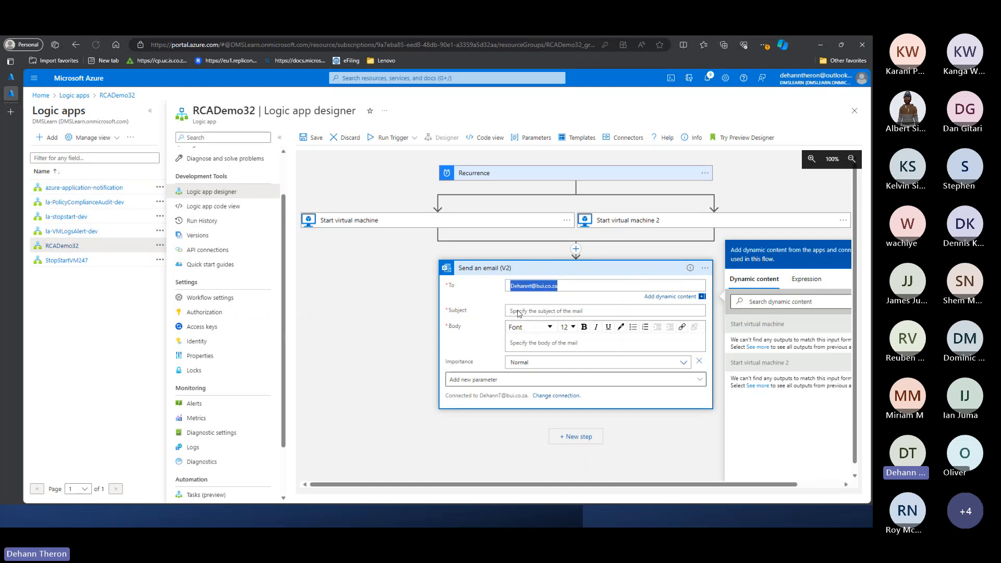
- Set the email subject to "VM Started" and the body to "VM1 and VM2 has successfully started"
left_click(519, 312)
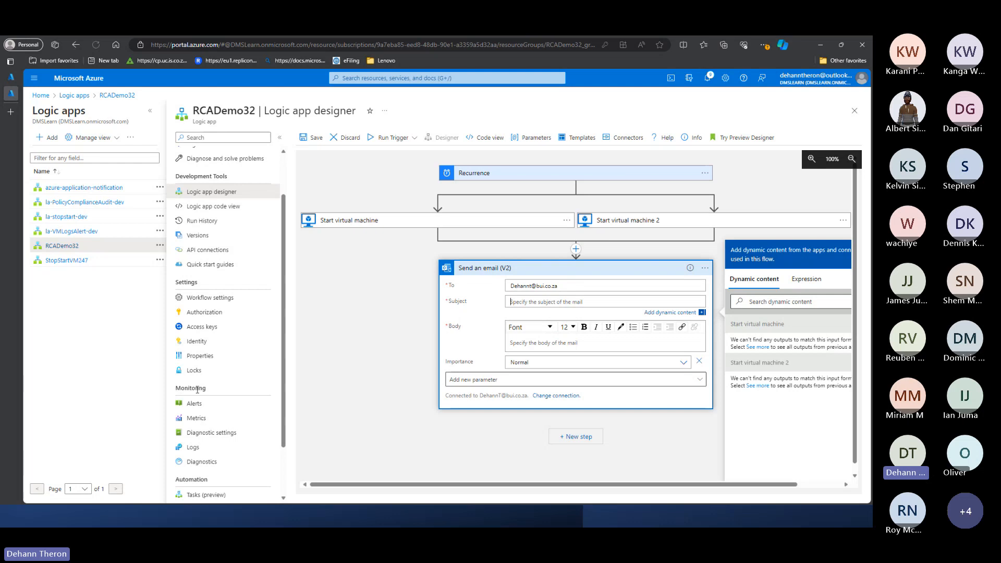
type("VM Started")
left_click(542, 343)
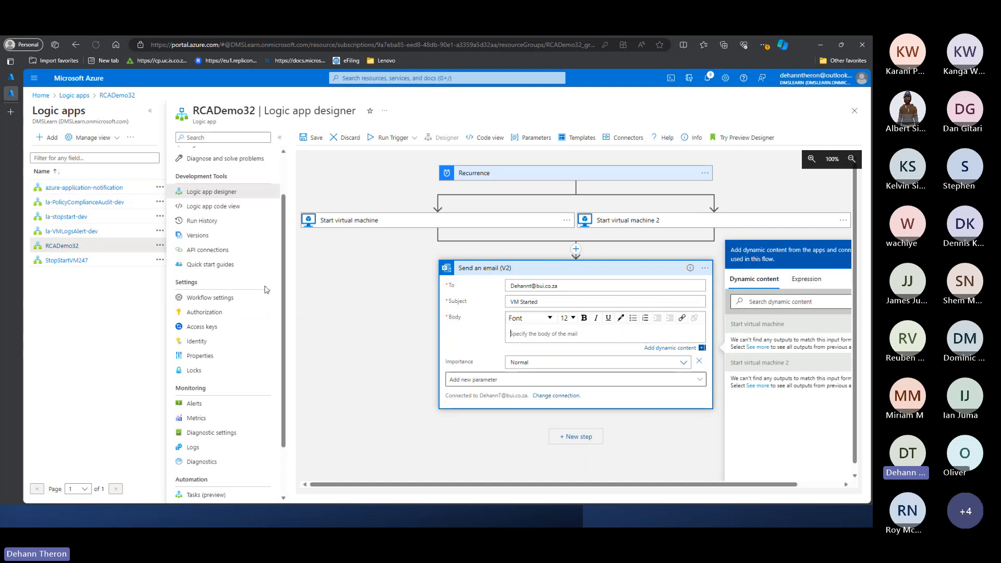
type("VM1 and")
type("M2 has succ")
key("BackSpace")
key("BackSpace")
type("essfully started")
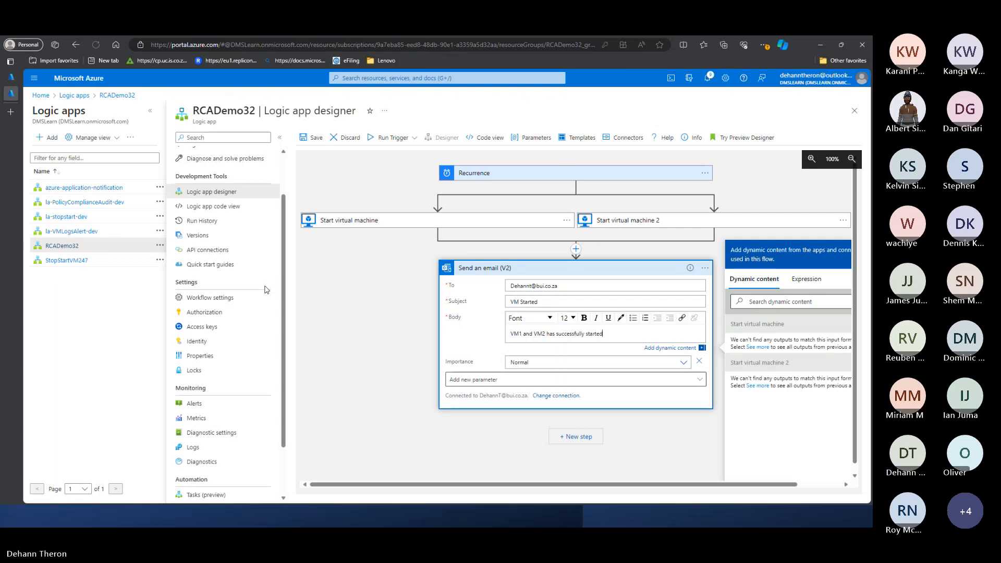
- Examine the email action's importance levels and its optional parameters, leaving importance at Normal
left_click(513, 363)
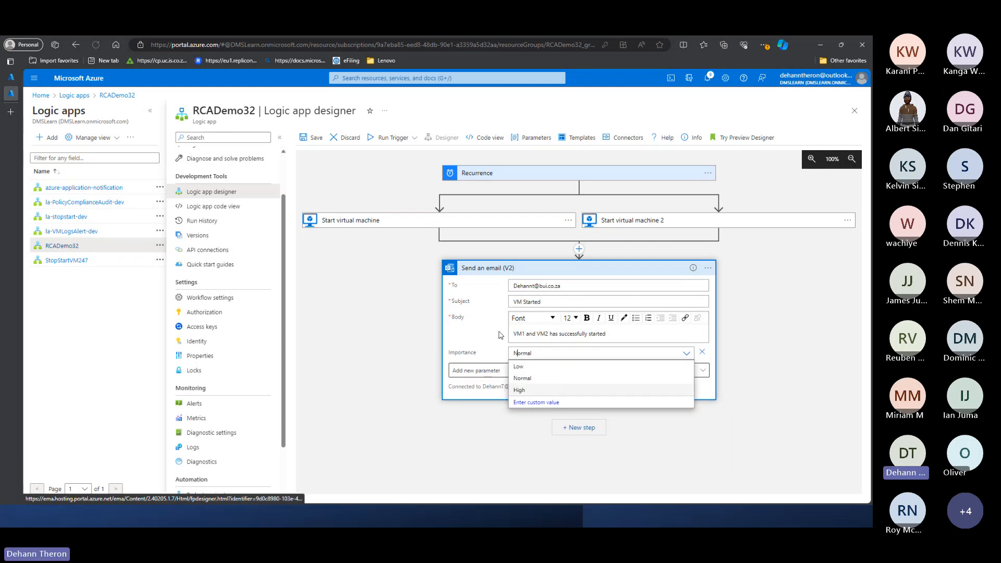
left_click(685, 353)
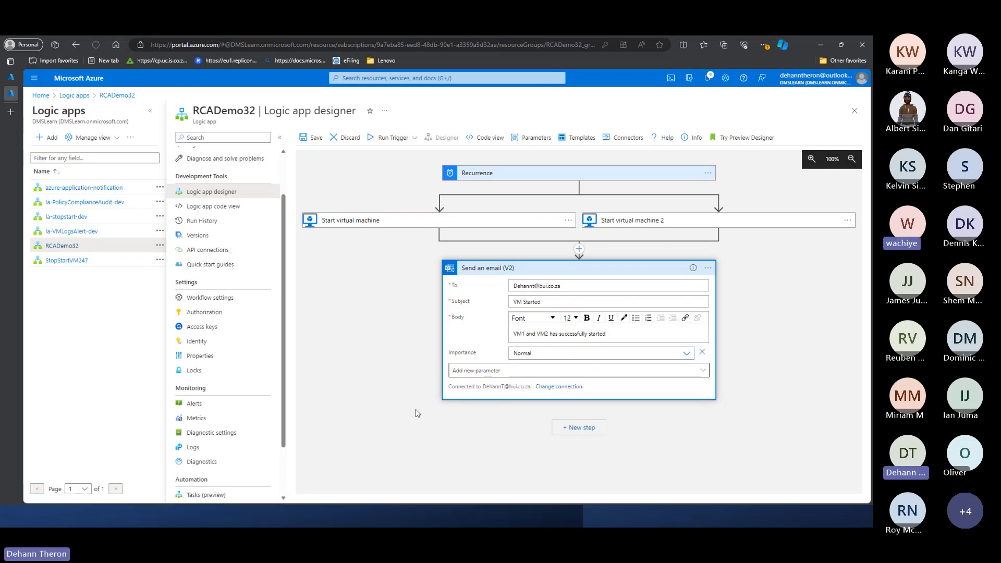
left_click(527, 373)
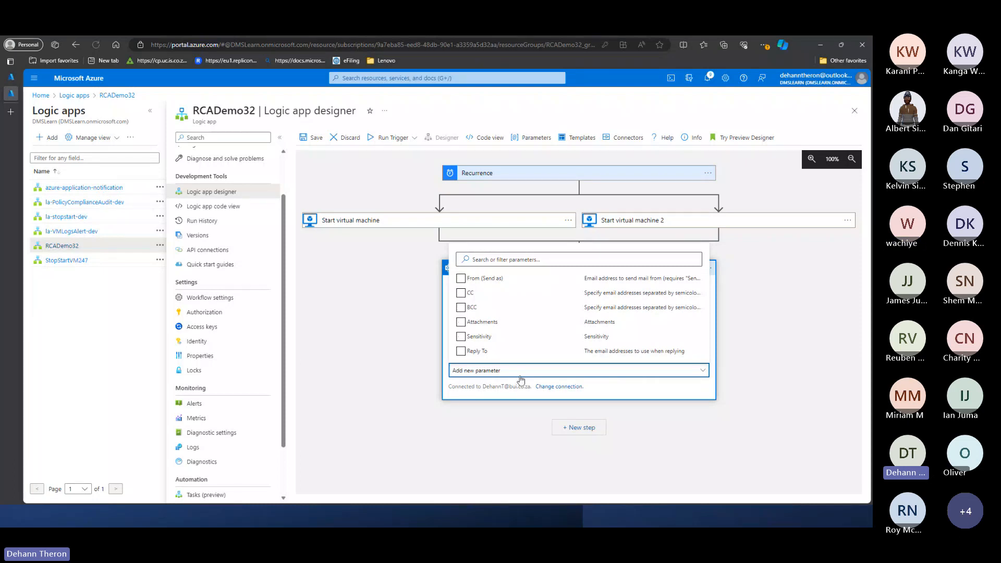
left_click(378, 361)
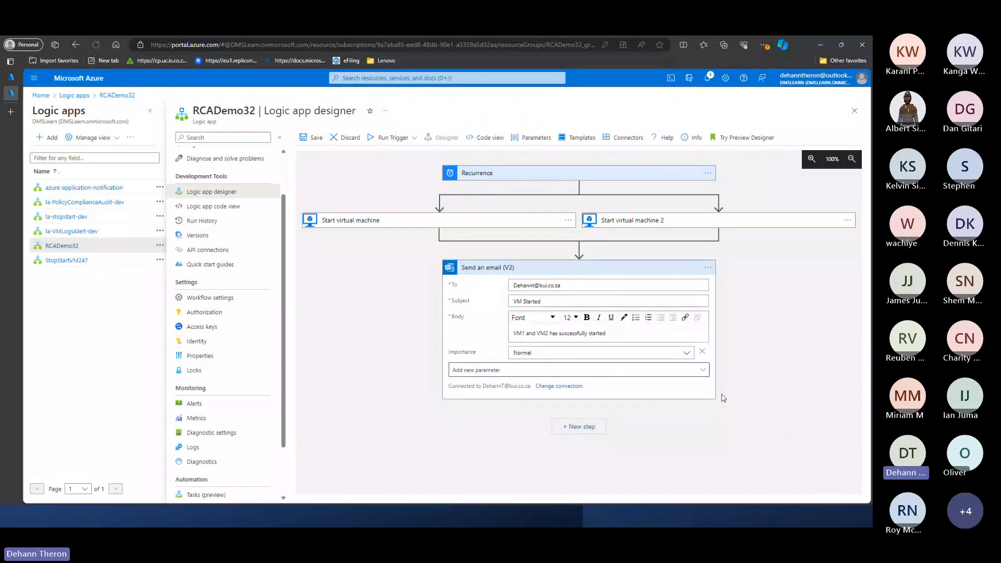
- Expand both start actions and the email action to review their settings, and save the workflow
left_click(542, 268)
left_click(462, 217)
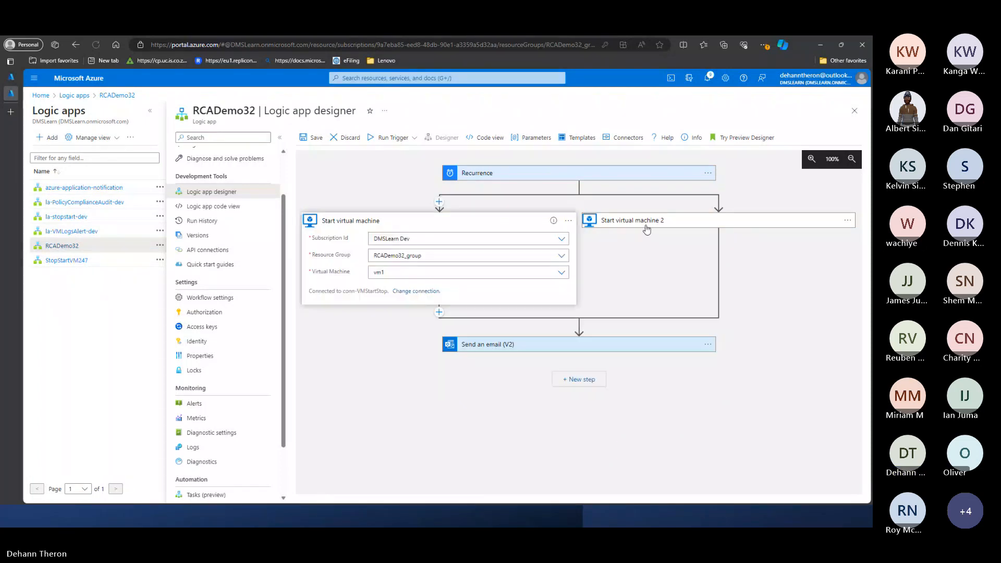
left_click(648, 220)
left_click(561, 347)
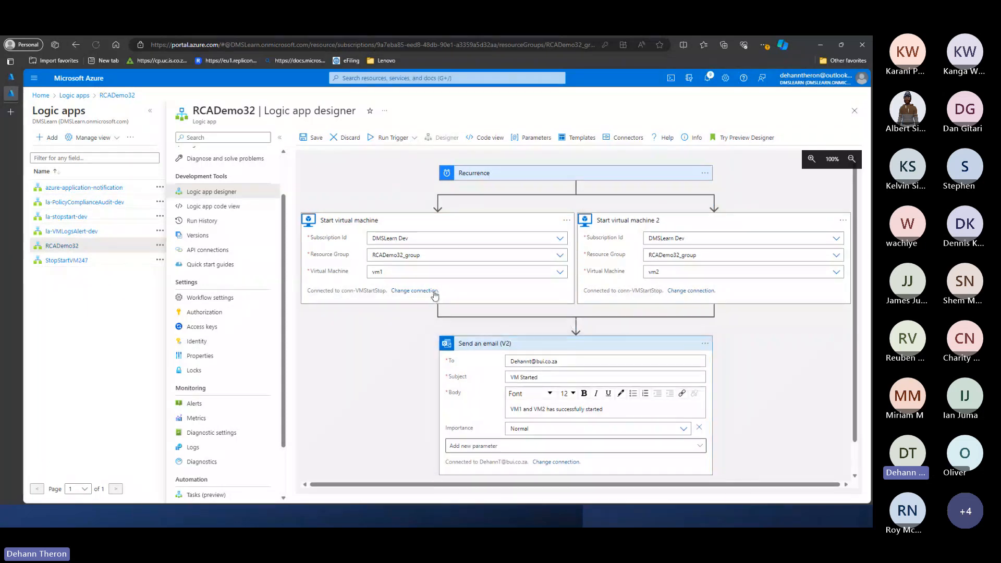
left_click(316, 148)
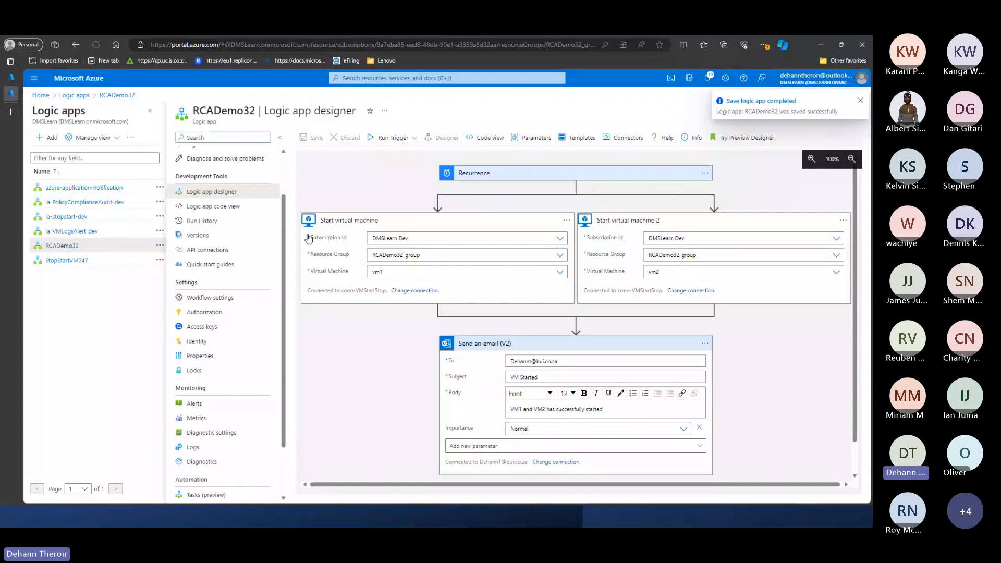
- Switch to the virtual machines list, refresh it and stop vm2
left_click(13, 78)
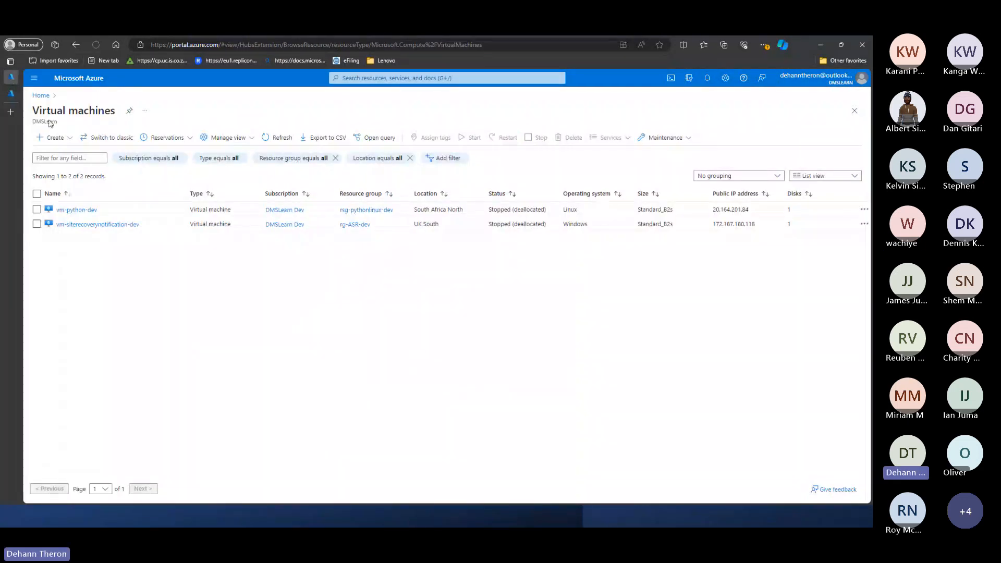
left_click(277, 138)
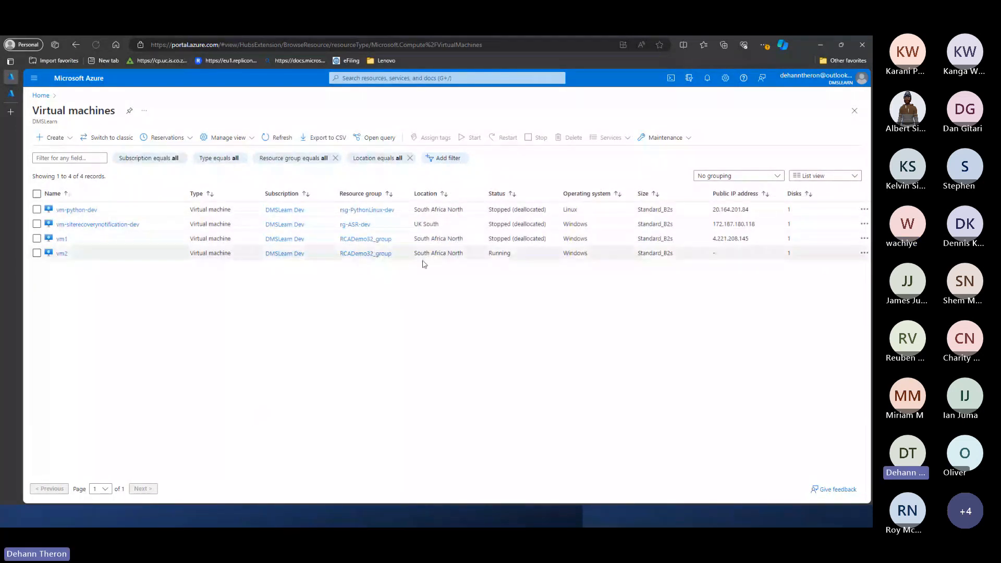
left_click(36, 253)
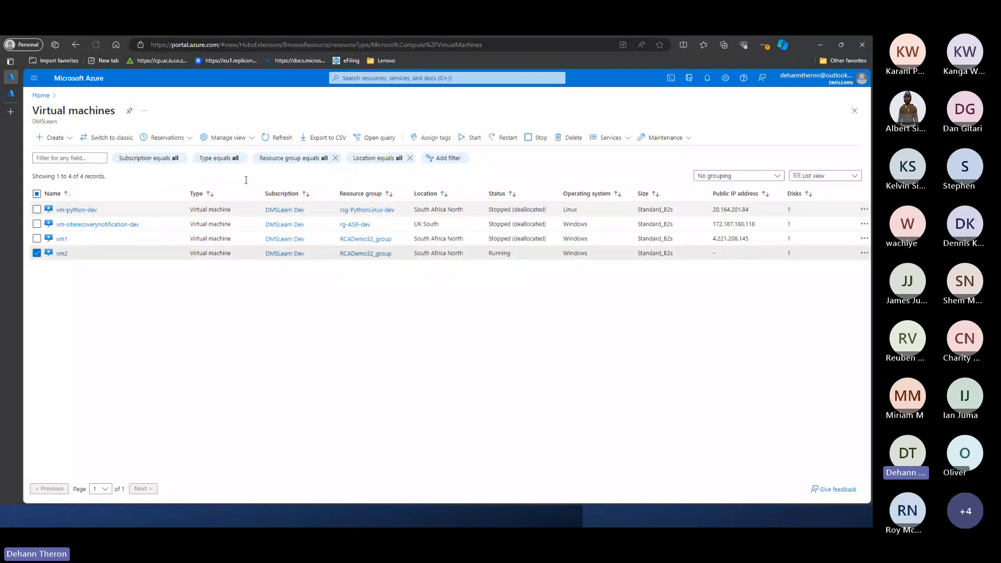
left_click(538, 138)
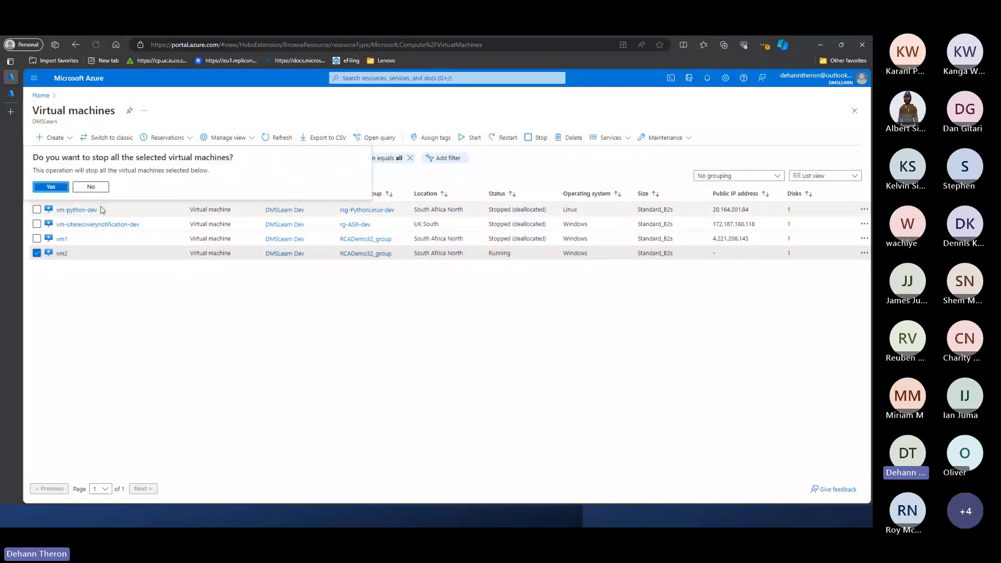
left_click(51, 187)
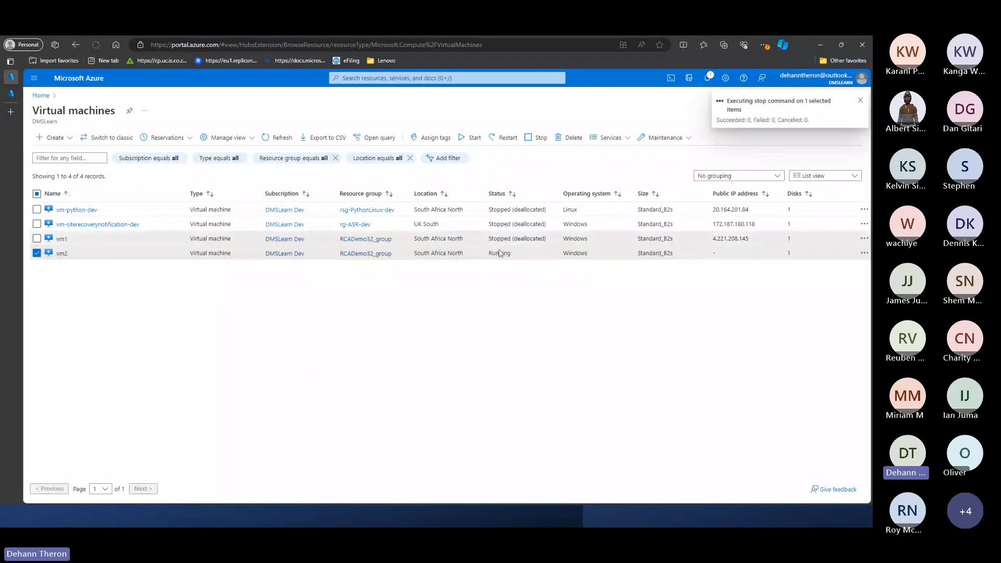
- Check the status of vm1 and vm2 and refresh the virtual machines list
left_click_drag(488, 240, 520, 254)
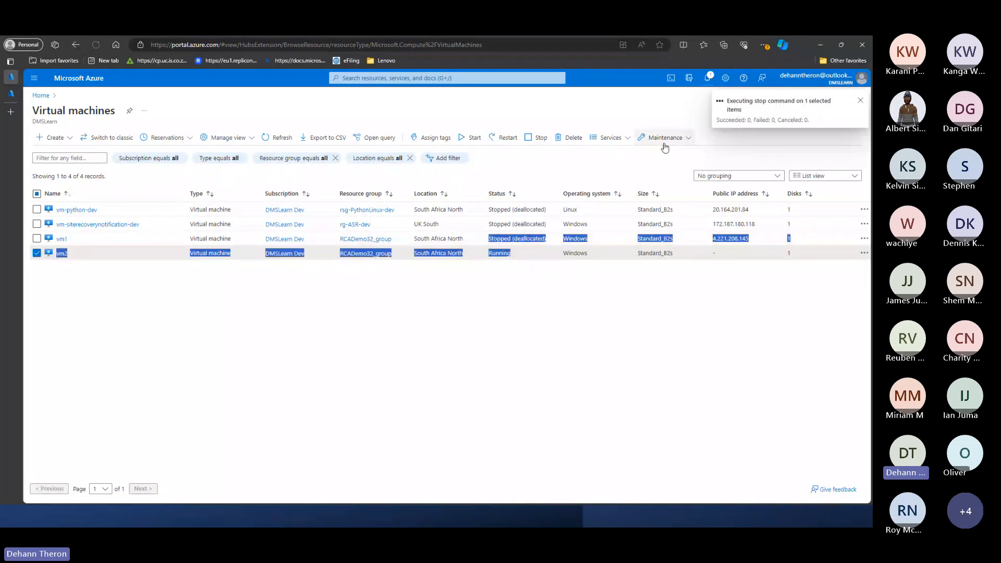
mouse_move(19, 116)
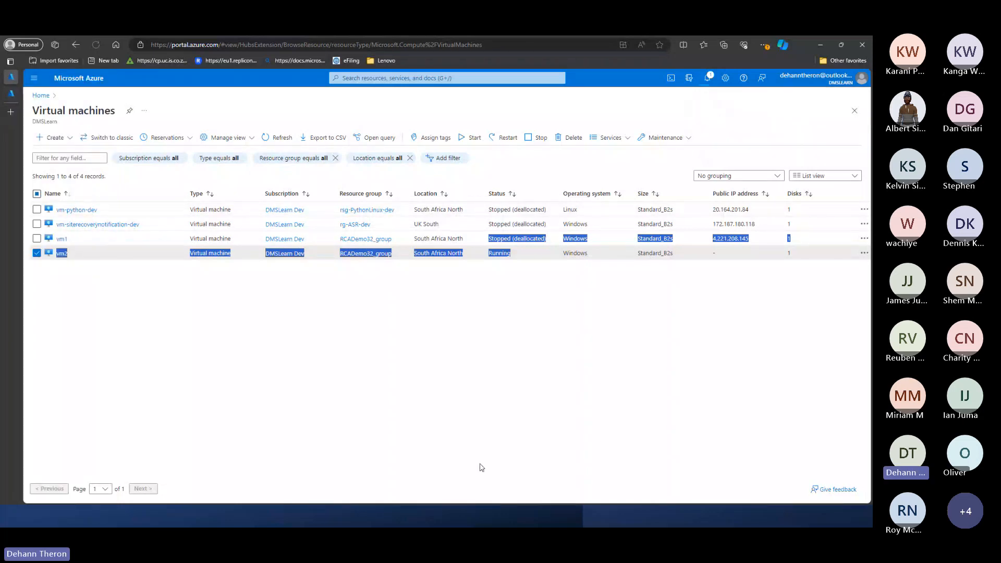
left_click(407, 422)
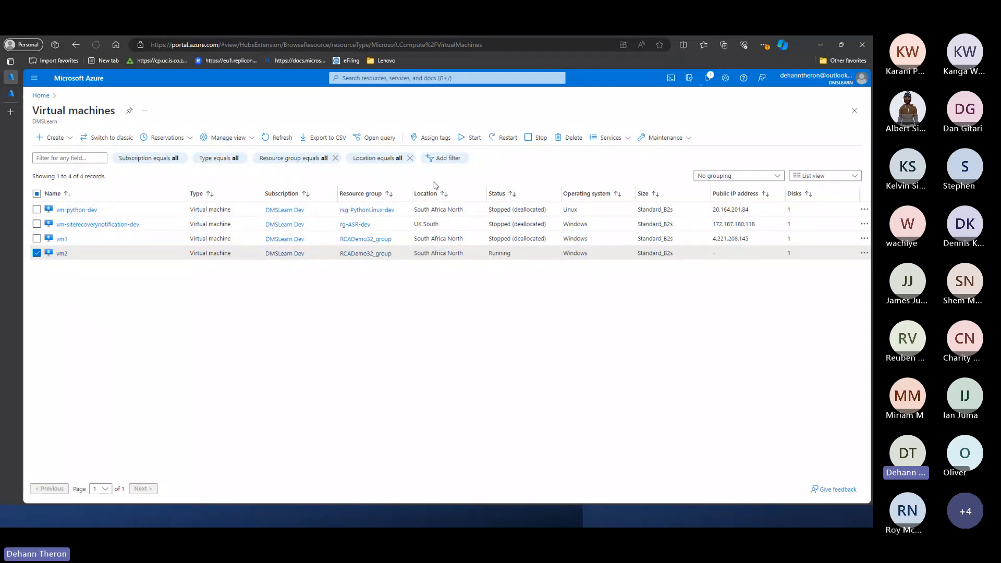
left_click(282, 137)
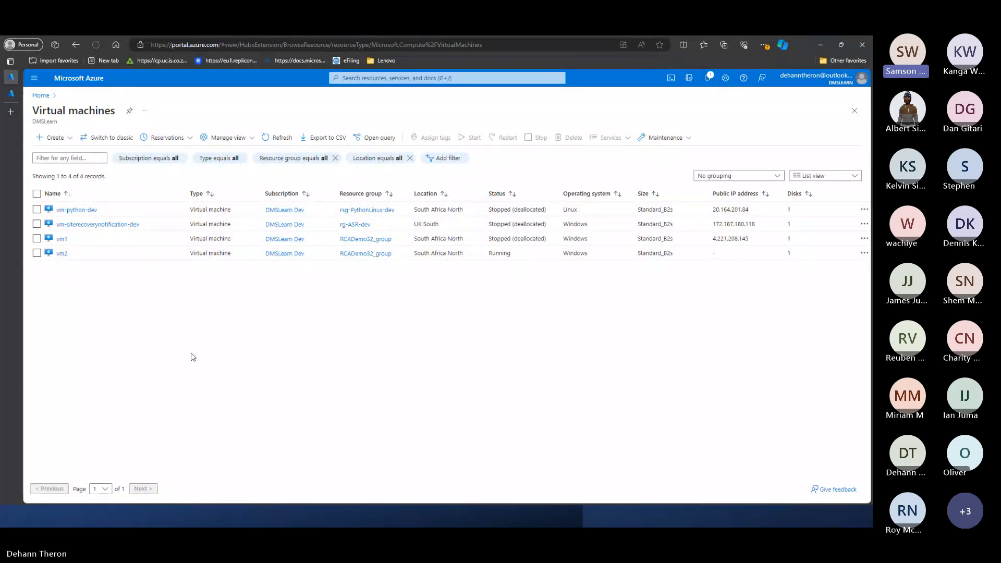
- Return to the RCADemo32 logic app designer
left_click(17, 95)
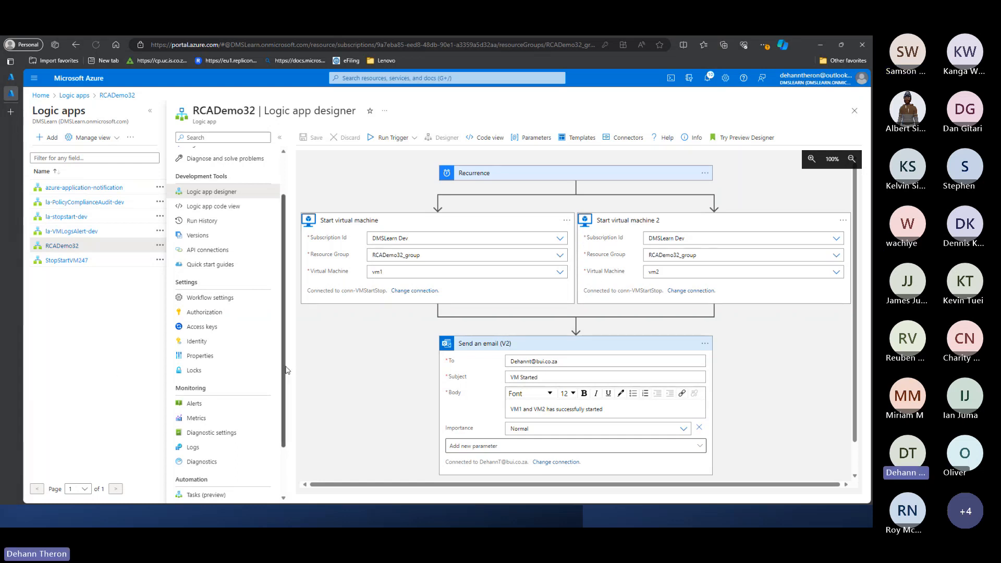
scroll(285, 314, "up", 1)
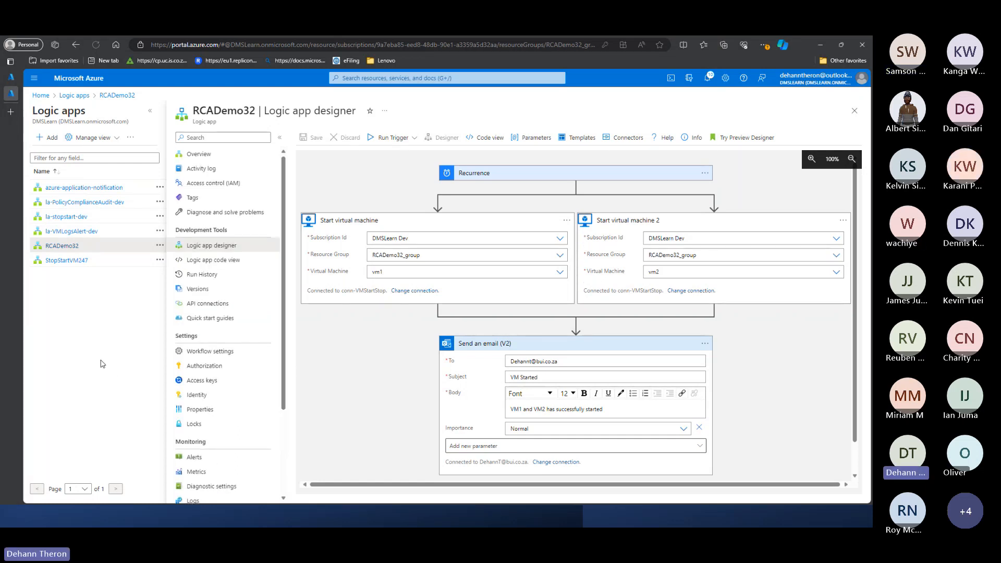
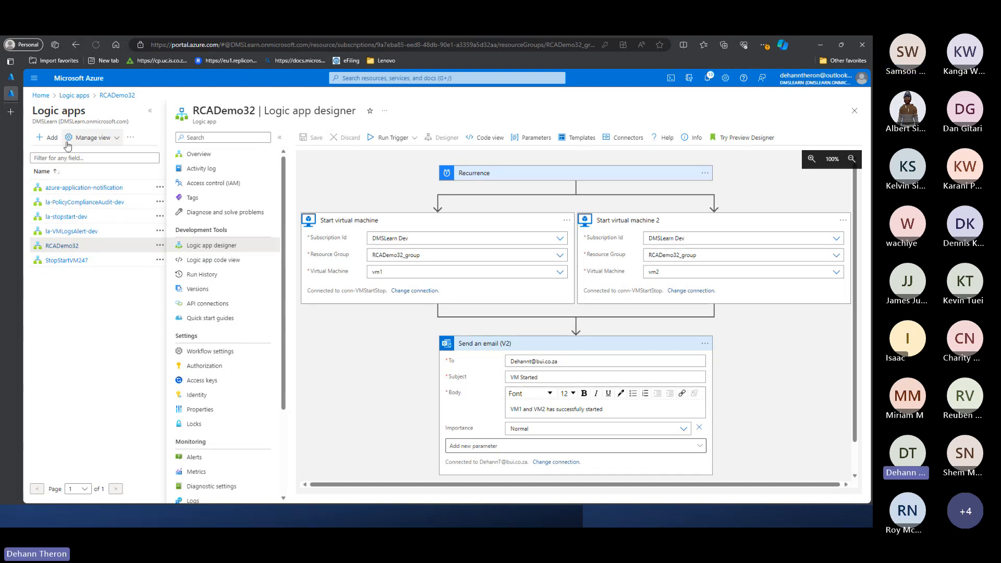
- Switch to the other portal tab, find the Monitor service and open its alerts page
left_click(12, 82)
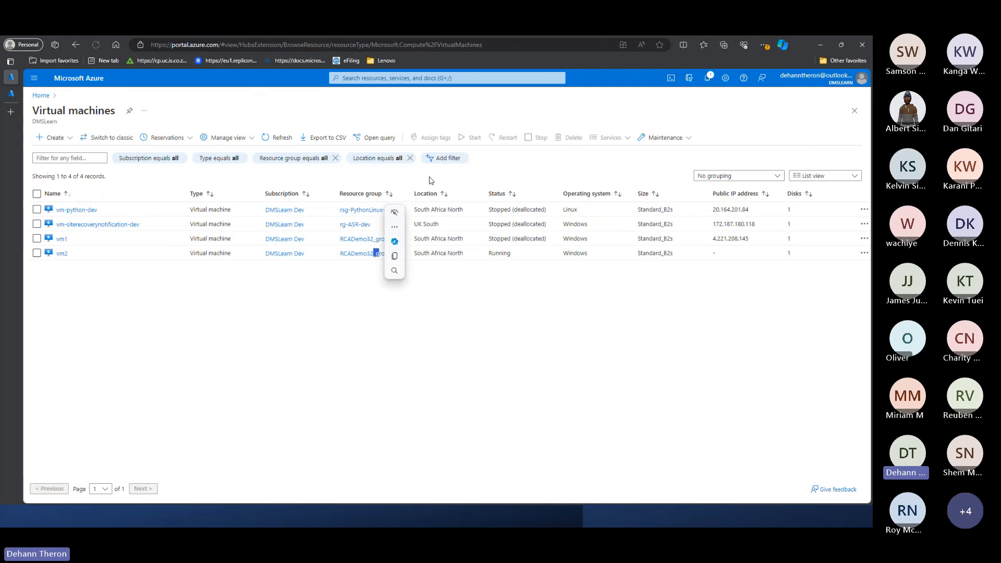
left_click(406, 78)
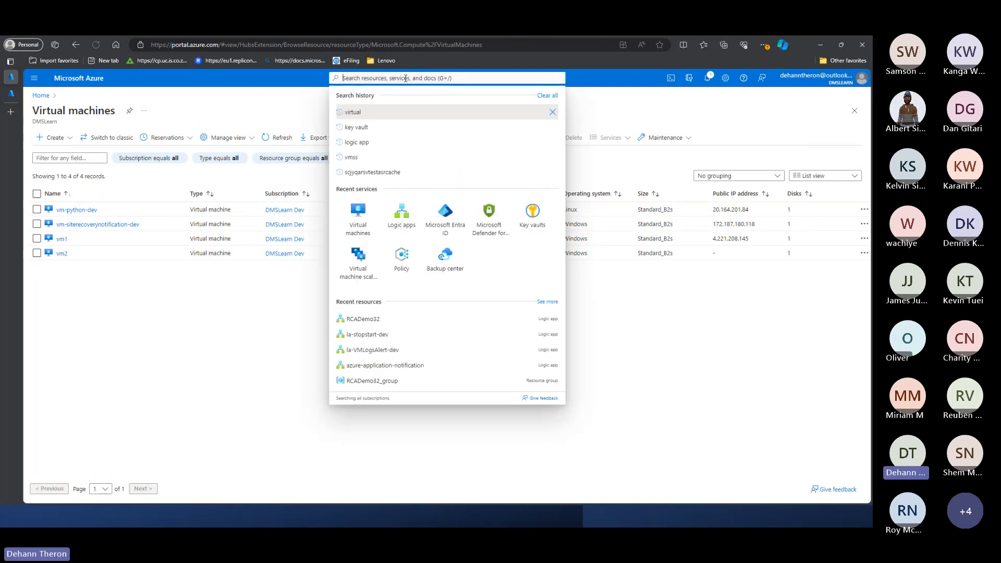
type("monitor")
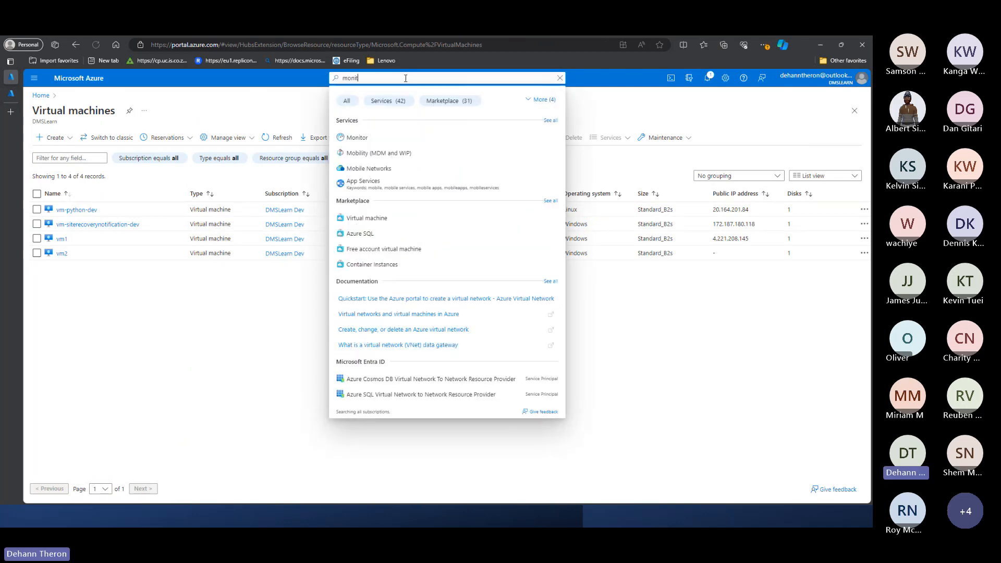
left_click(402, 153)
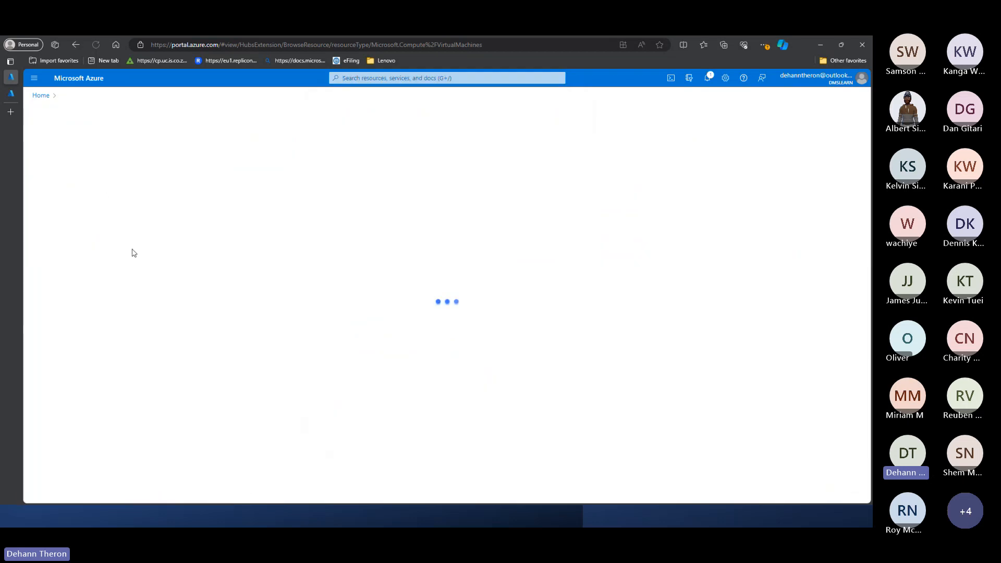
left_click(89, 184)
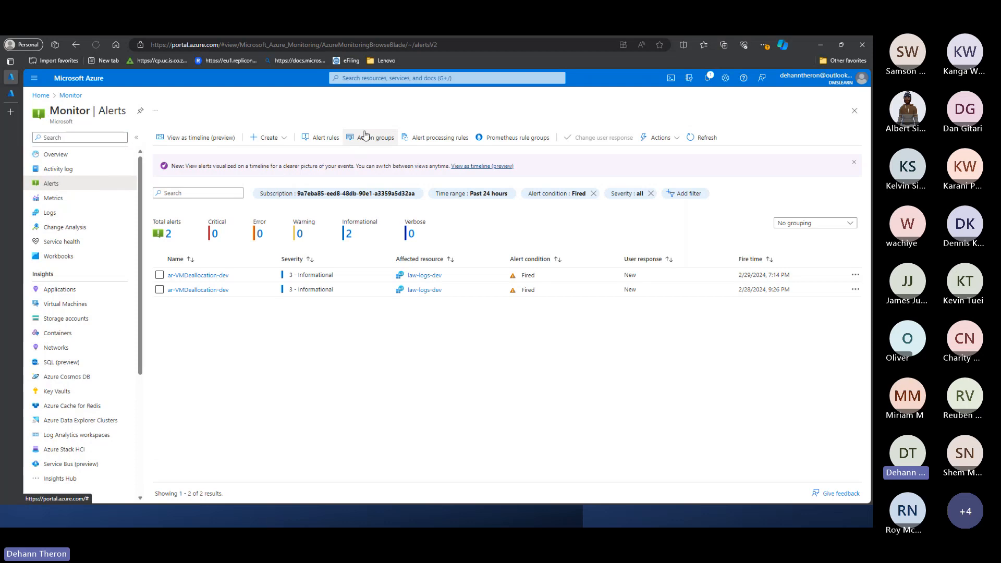
- Open the ag-VM-alert action group from the alert action groups and examine its Logic App action
left_click(388, 134)
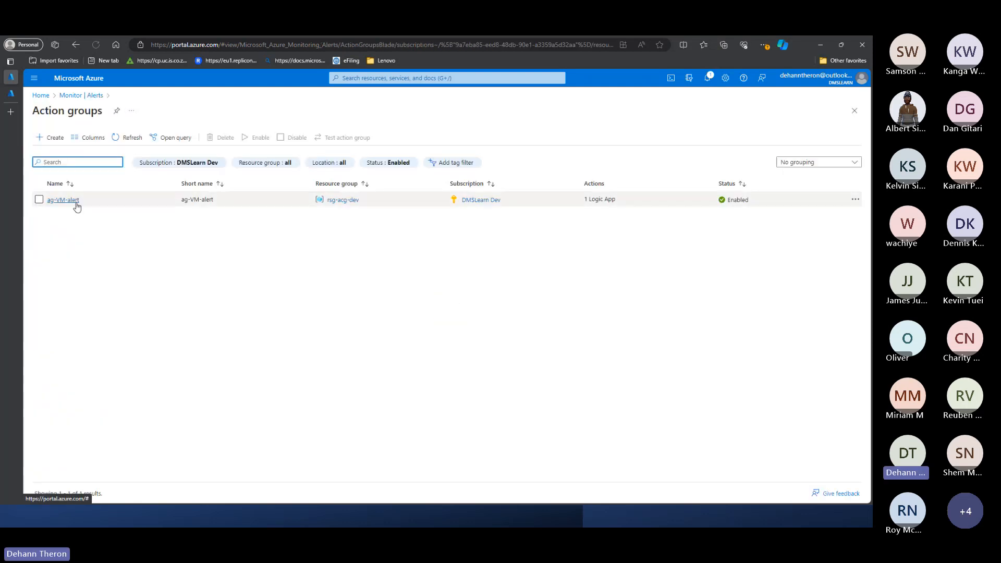
left_click(77, 203)
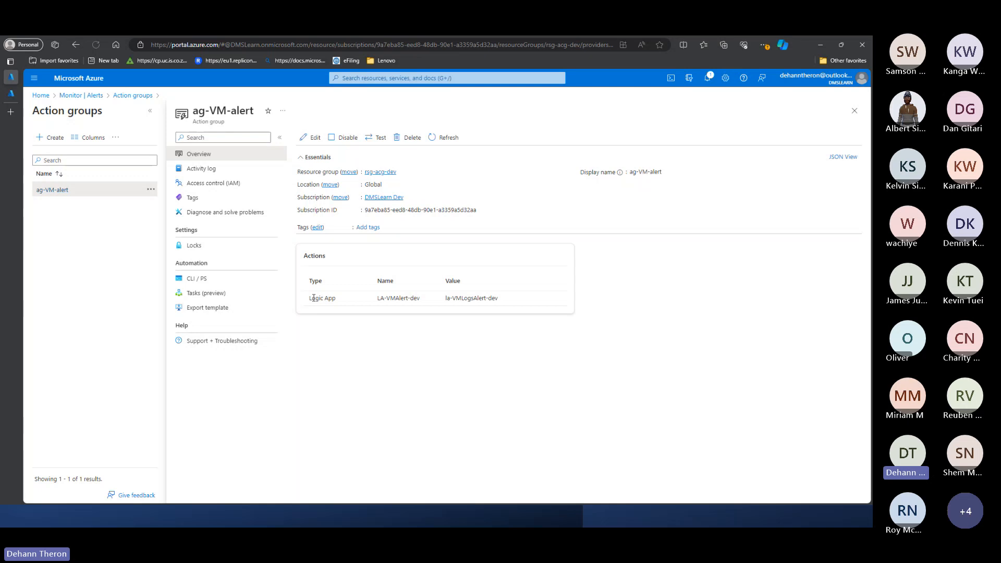
left_click_drag(311, 298, 529, 306)
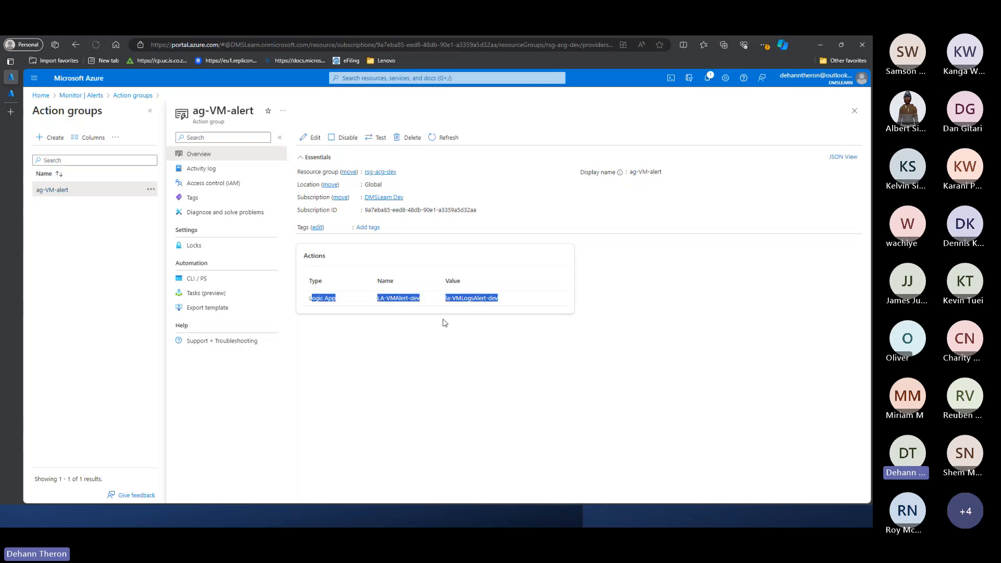
left_click(389, 338)
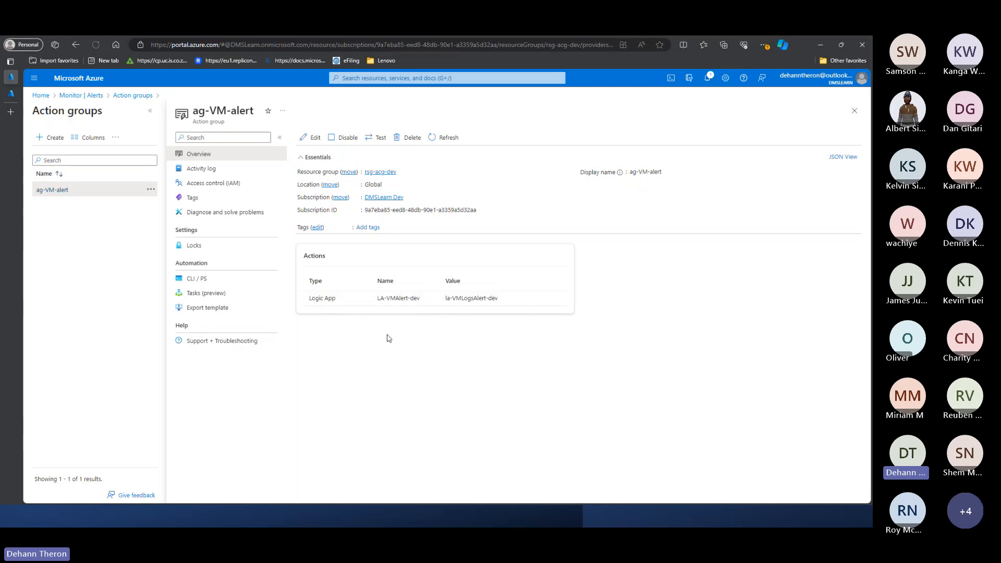
triple_click(448, 301)
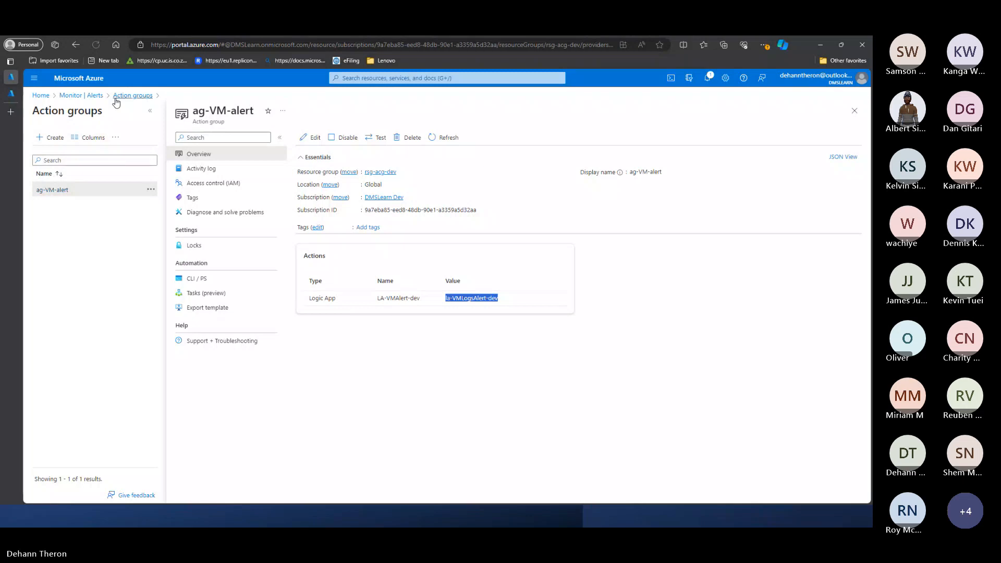
- Go back to the Monitor alerts and examine the affected resource of the most recent fired alert
left_click(99, 97)
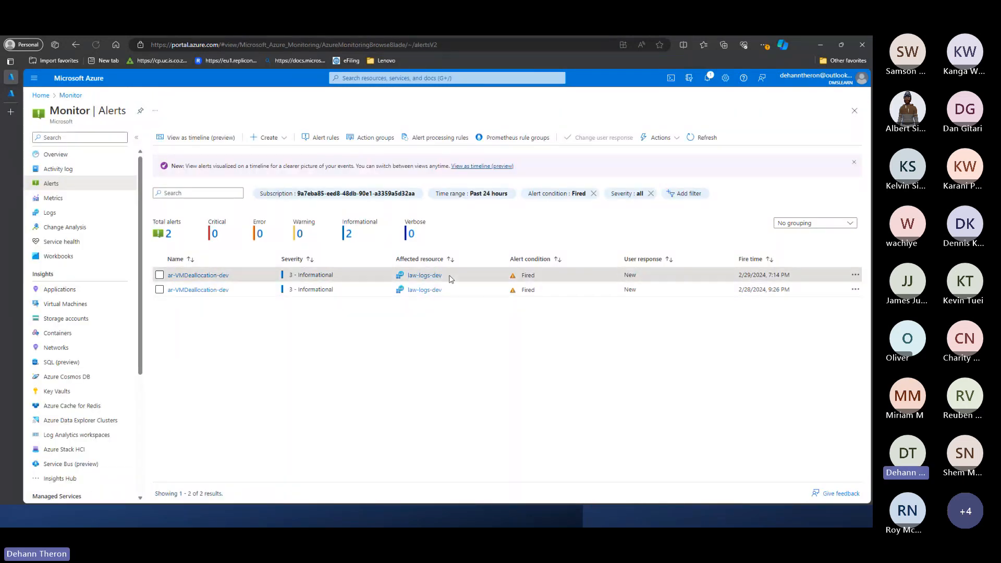
left_click_drag(443, 277, 395, 276)
left_click(288, 342)
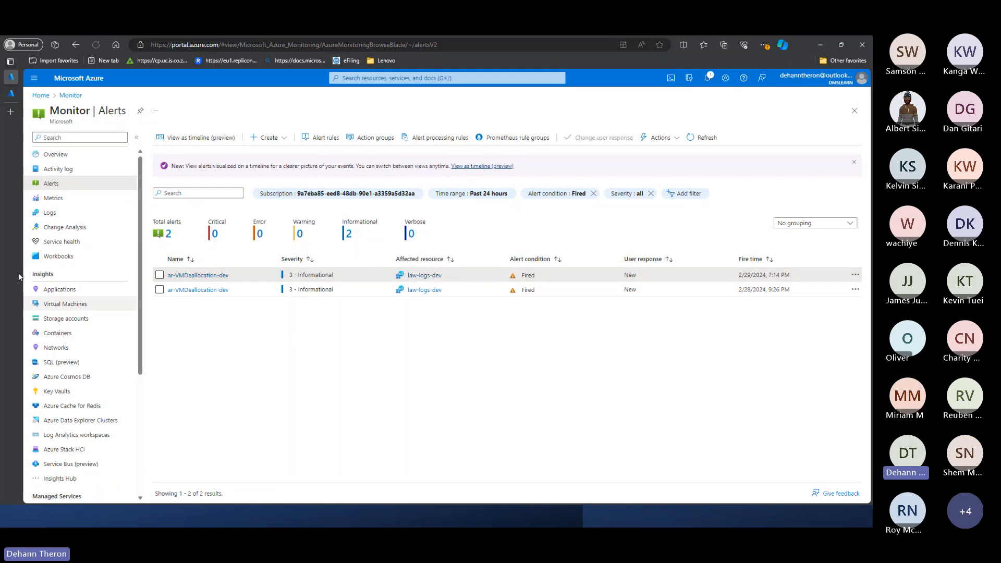
- Bring the RCADemo32 logic app designer back up to look over the workflow
mouse_move(26, 94)
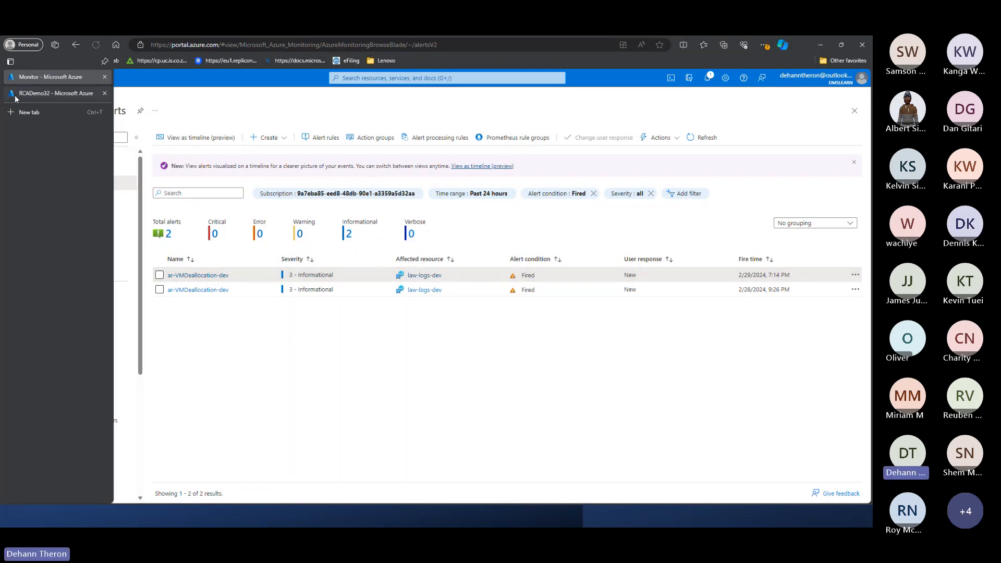
left_click(44, 95)
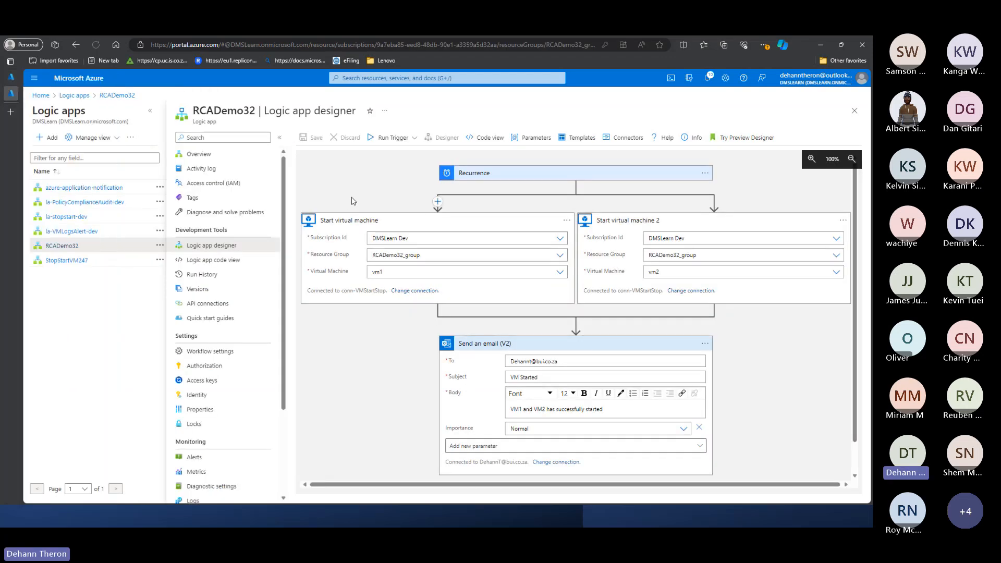
scroll(292, 186, "down", 1)
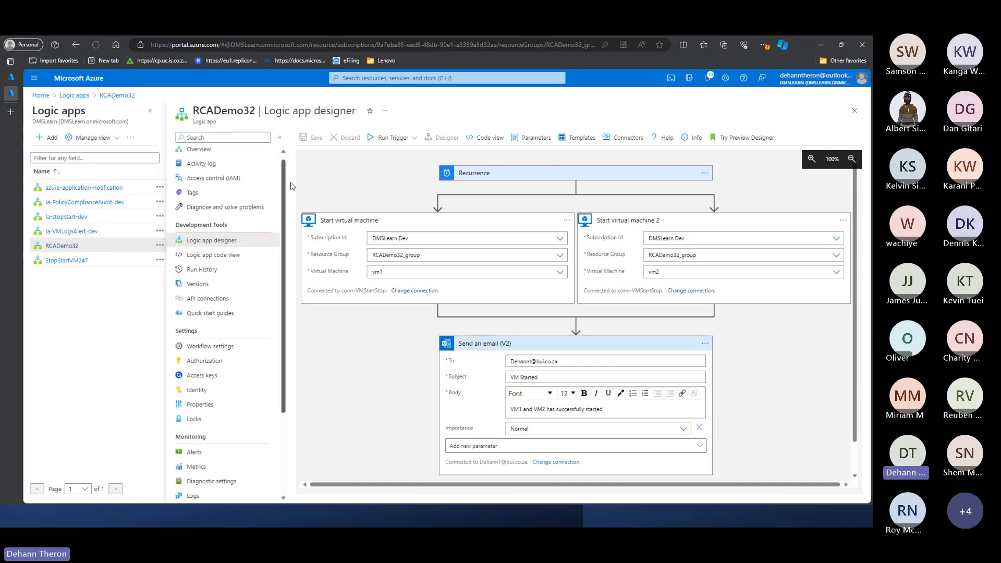
left_click_drag(292, 186, 293, 182)
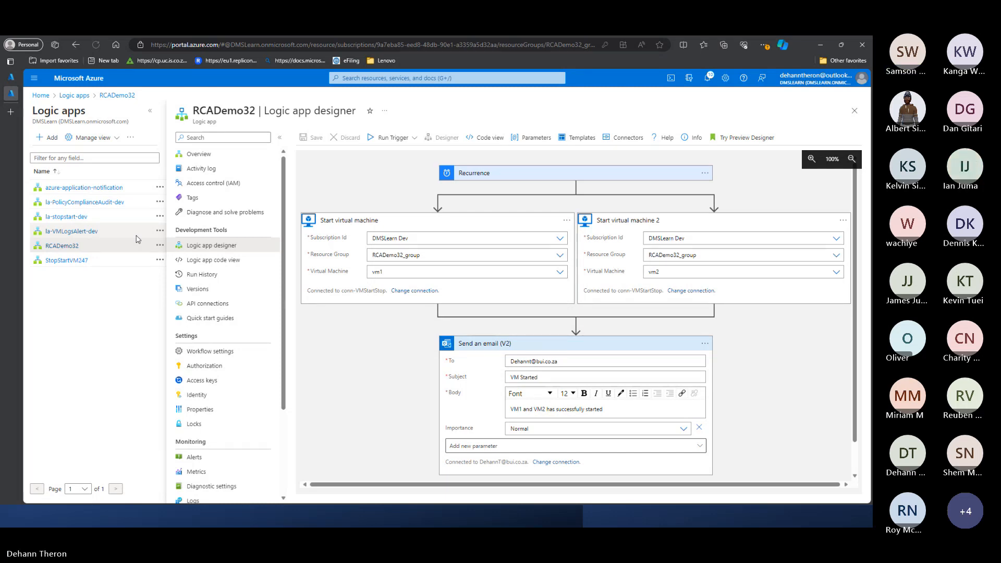
- Check the portal notifications in the Monitor tab and come back to the RCADemo32 designer
left_click(160, 202)
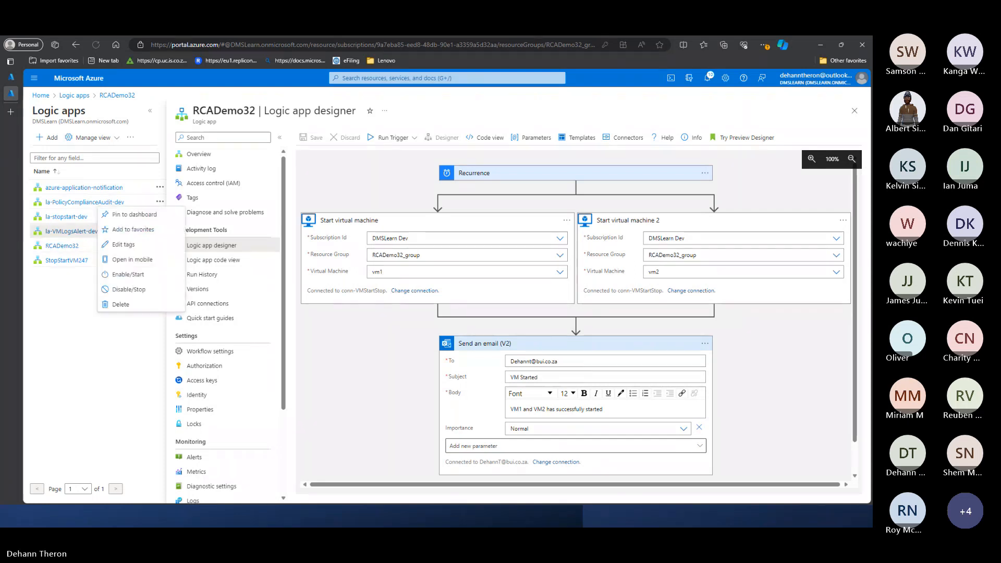
left_click(13, 77)
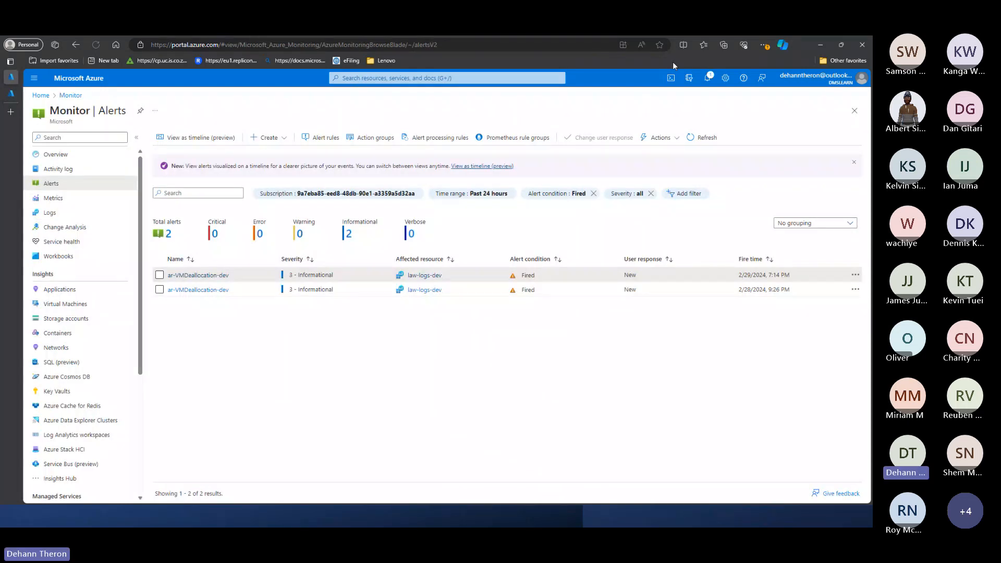
left_click(709, 80)
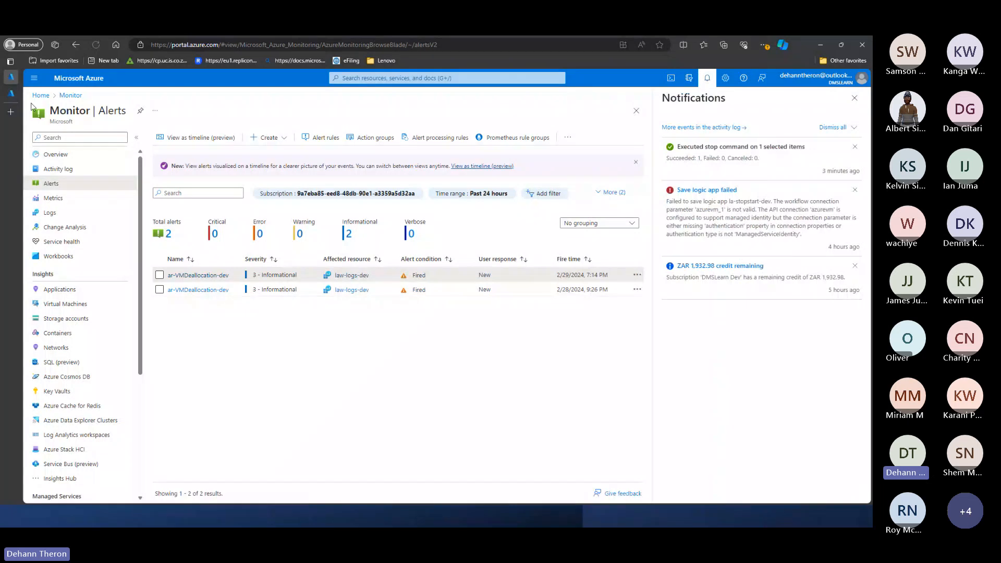
left_click(13, 94)
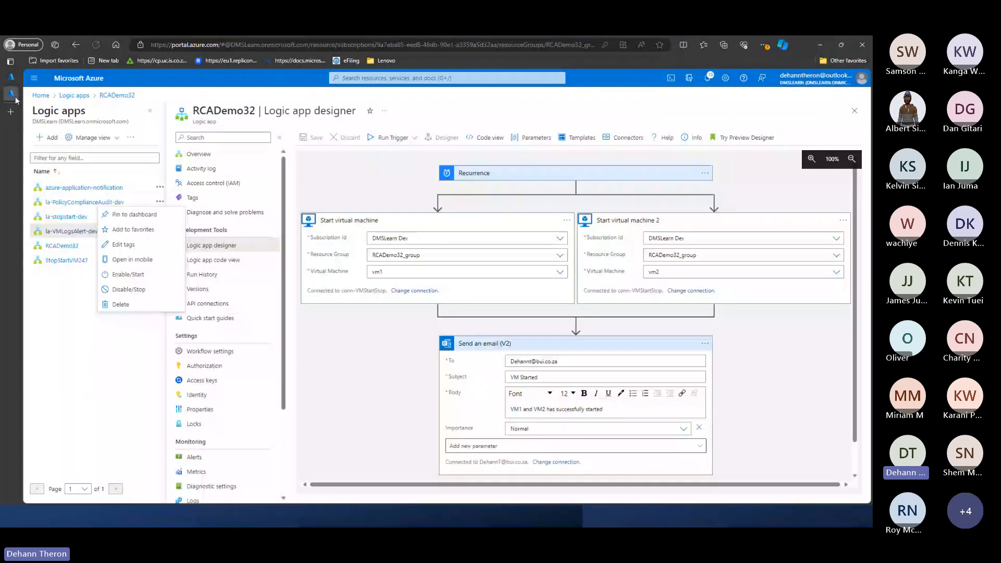
- Run the workflow's trigger and expand both start virtual machine actions to examine their run details
left_click(393, 139)
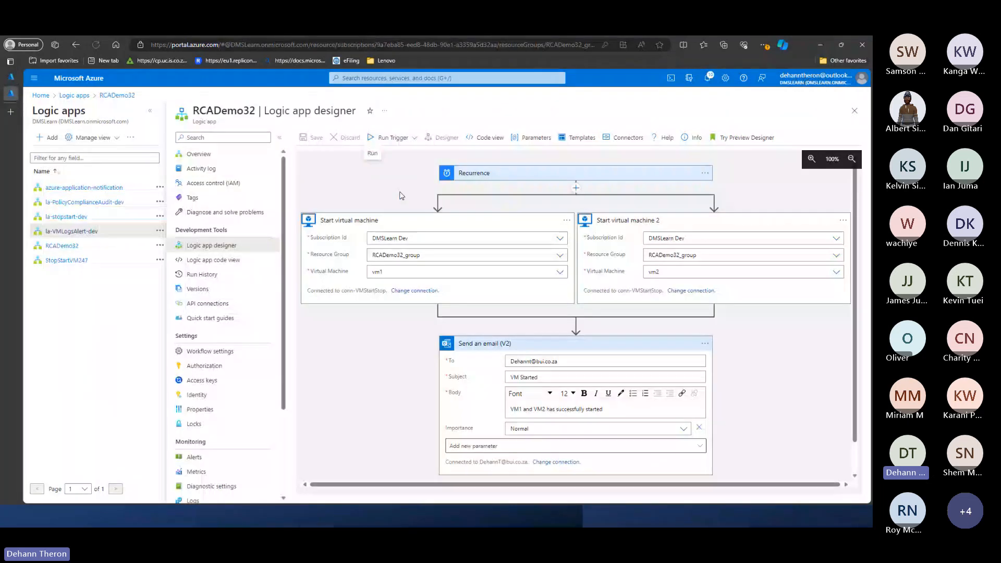
left_click(371, 156)
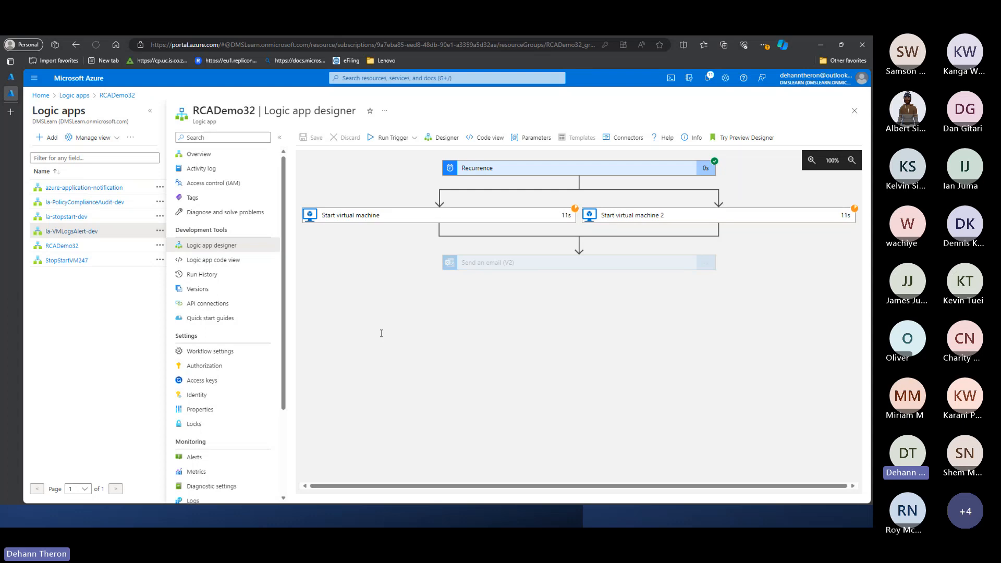
left_click(441, 217)
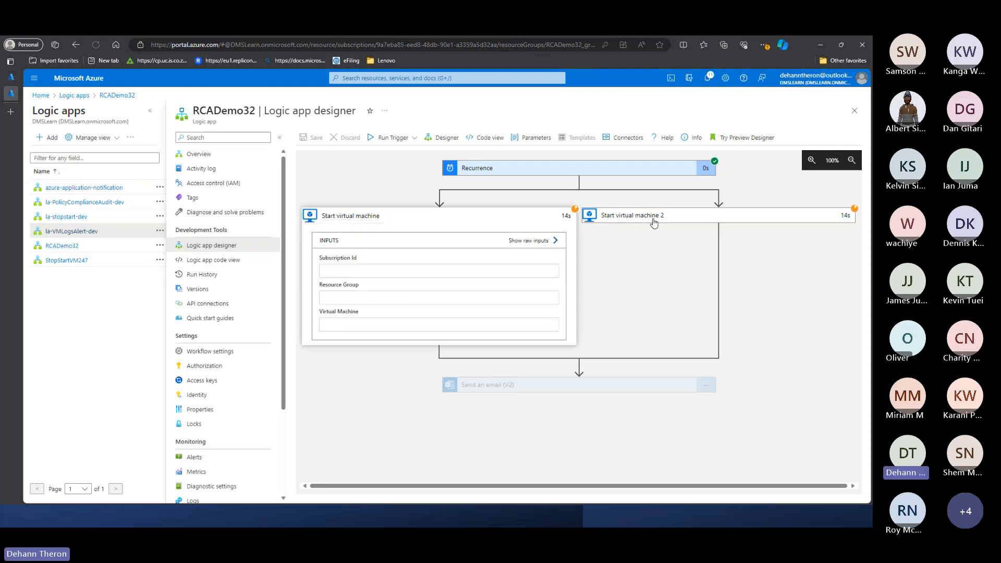
left_click(659, 216)
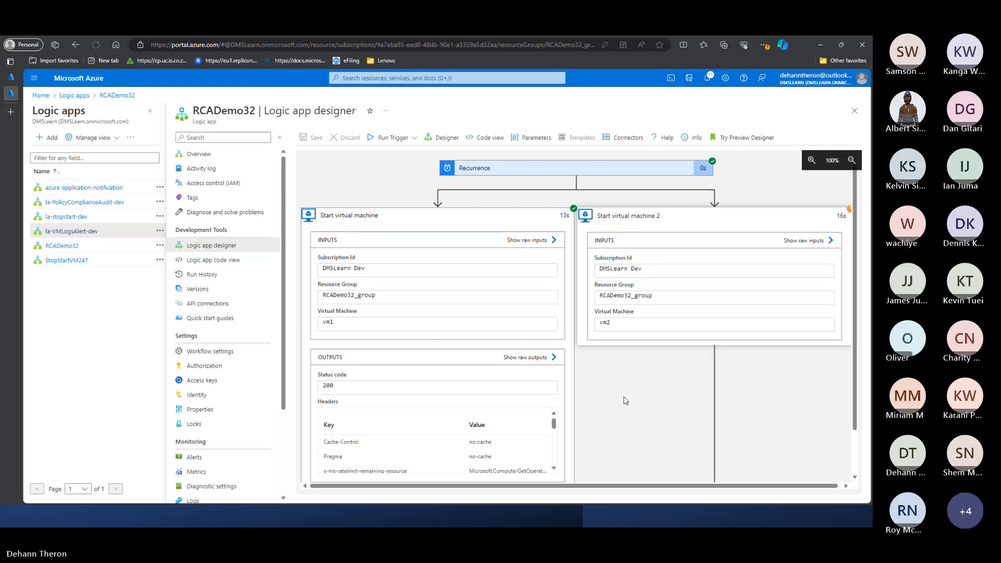
scroll(539, 361, "down", 1)
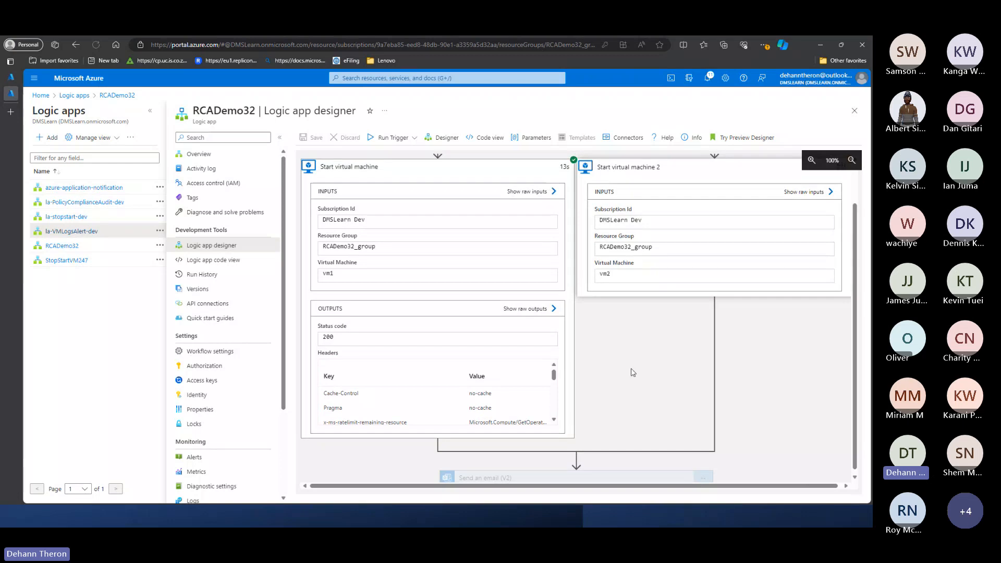
scroll(632, 372, "up", 1)
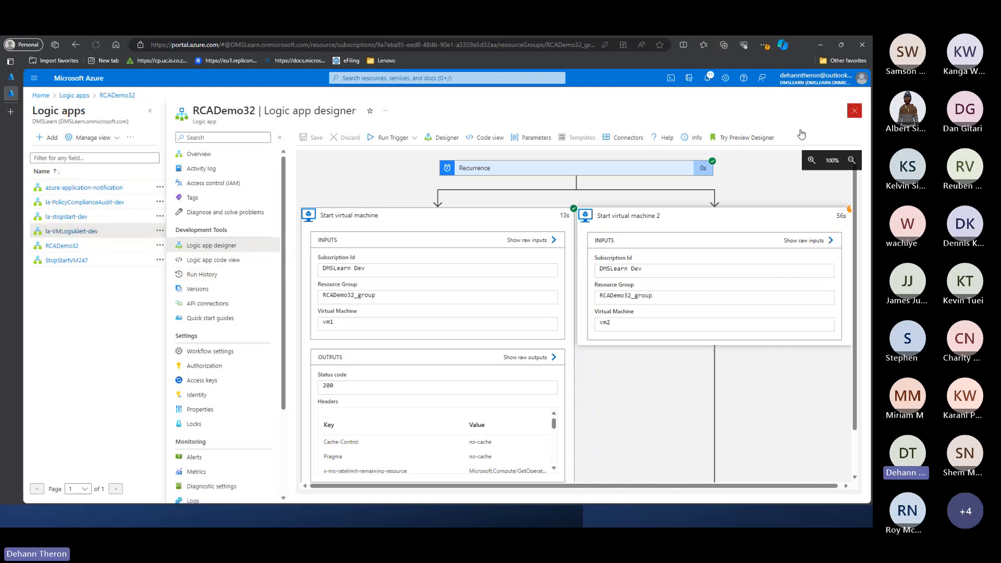
- Close the run view and reopen the RCADemo32 logic app in the designer
left_click(854, 111)
left_click(77, 254)
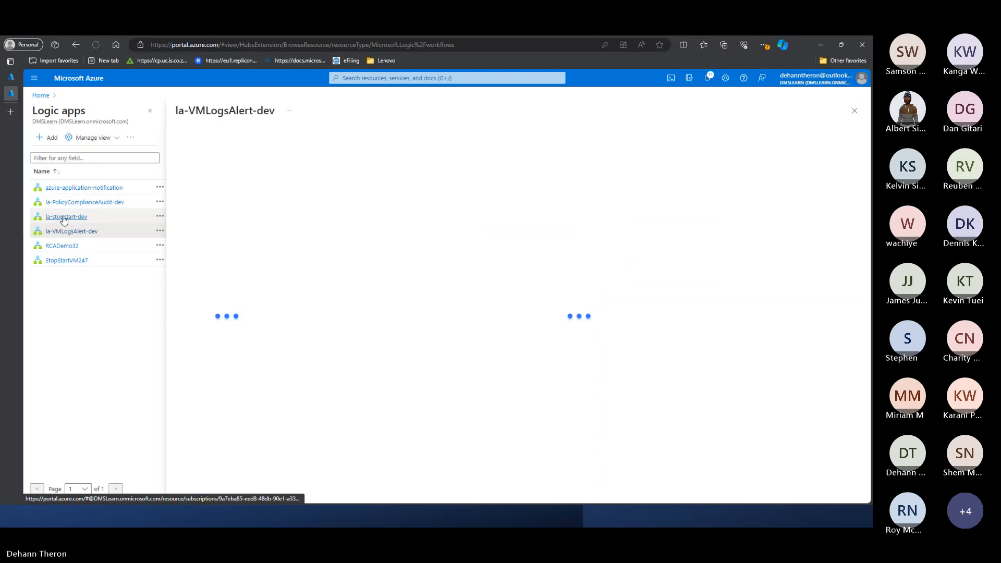
left_click(118, 248)
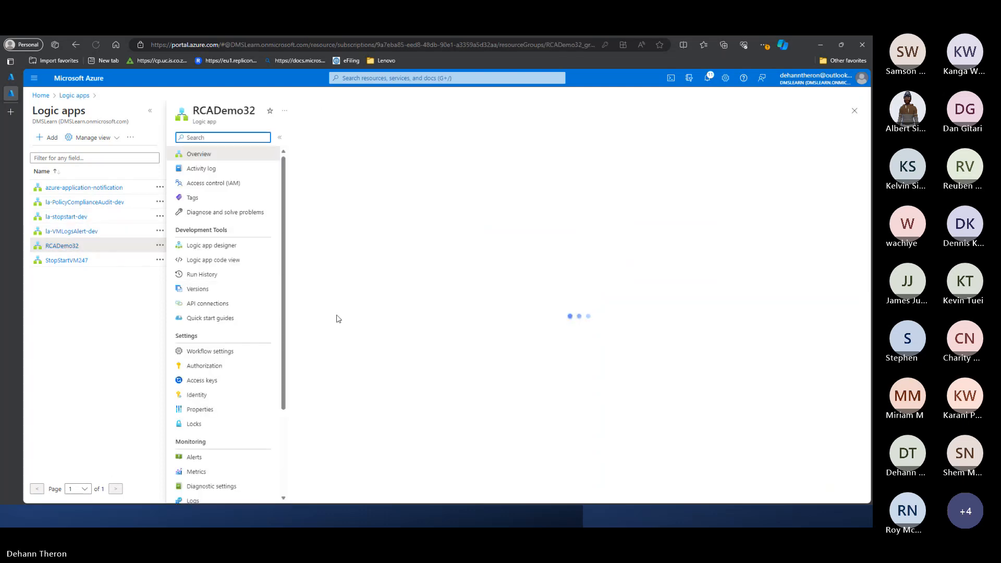
left_click(213, 245)
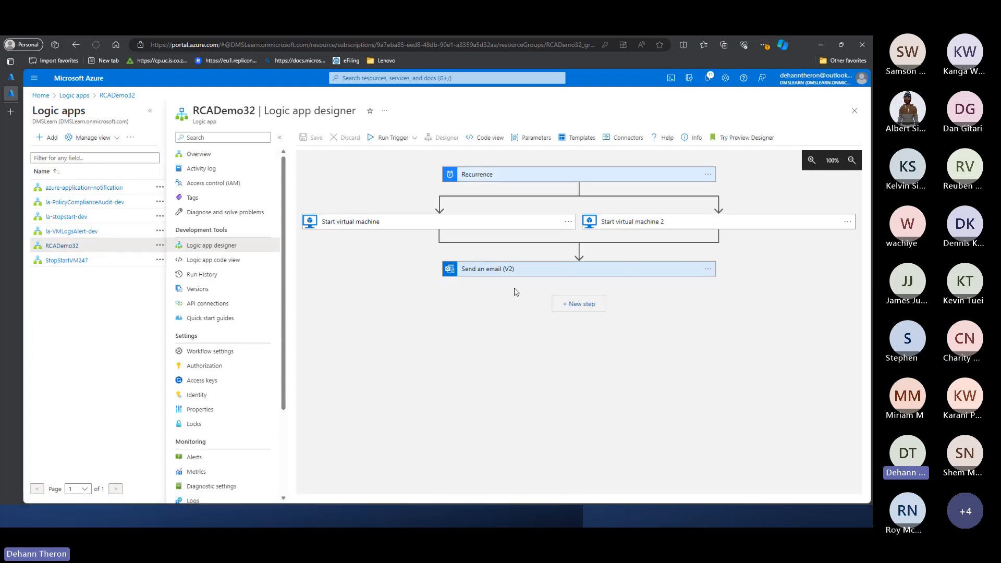
- Add an empty line to the Send an email body and show all dynamic content from the first Start virtual machine action
left_click(480, 271)
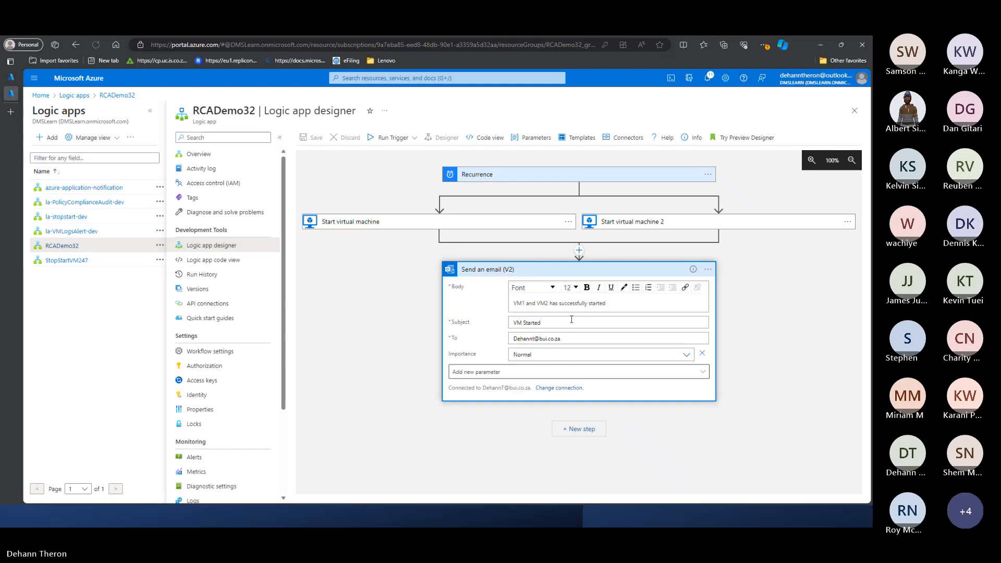
left_click(621, 303)
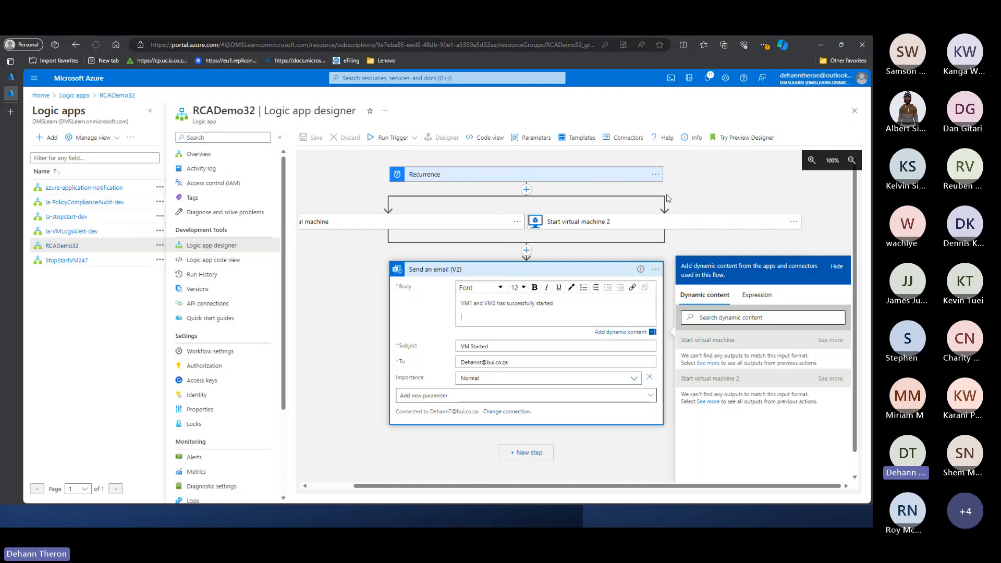
mouse_move(669, 205)
left_click(836, 340)
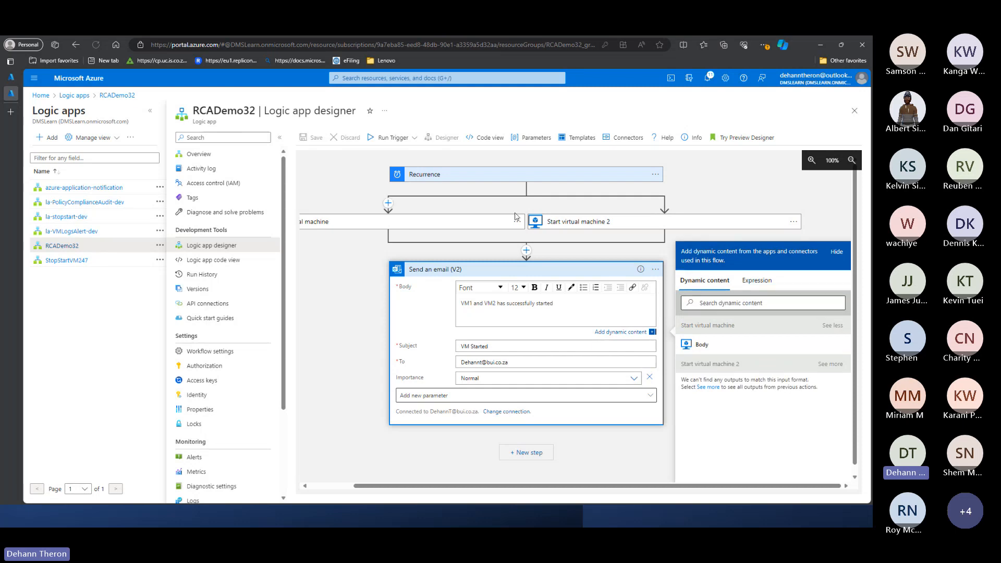
left_click(570, 211)
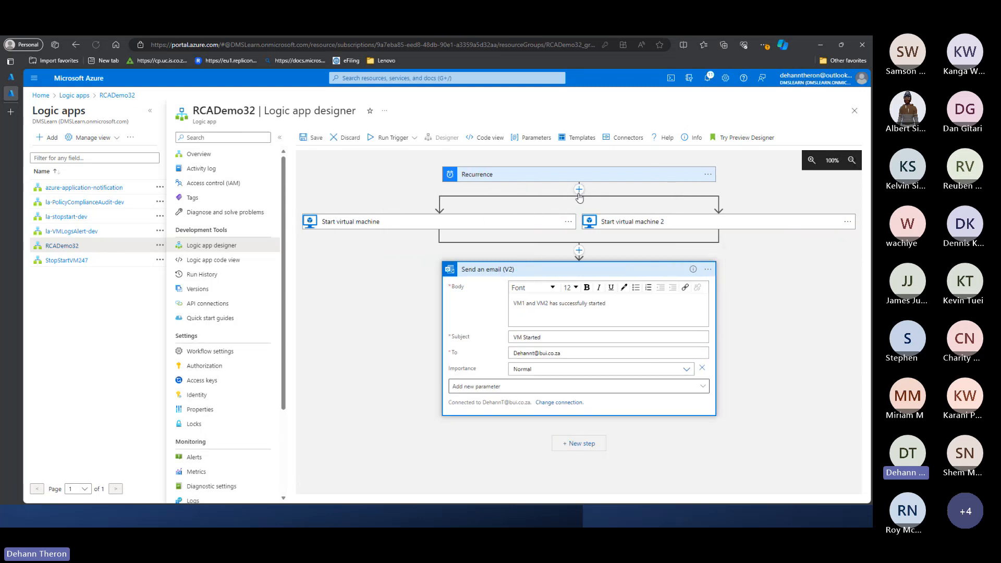
left_click(579, 189)
left_click(586, 203)
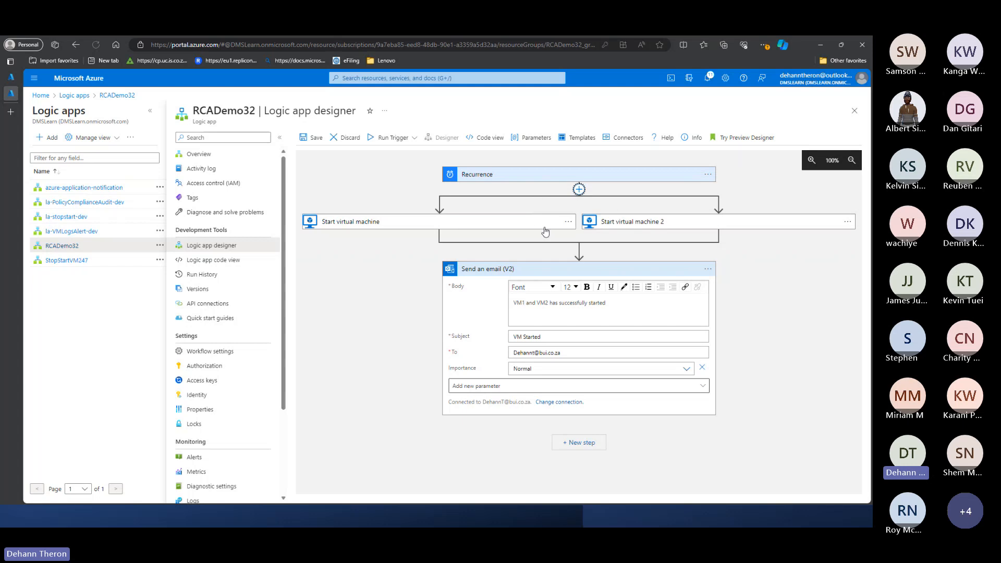
type("var")
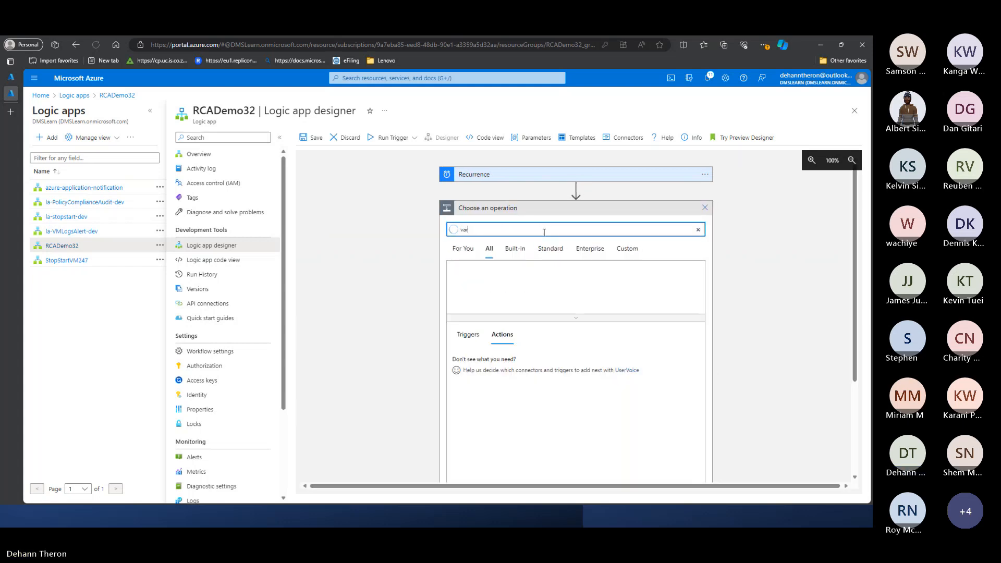
left_click(515, 249)
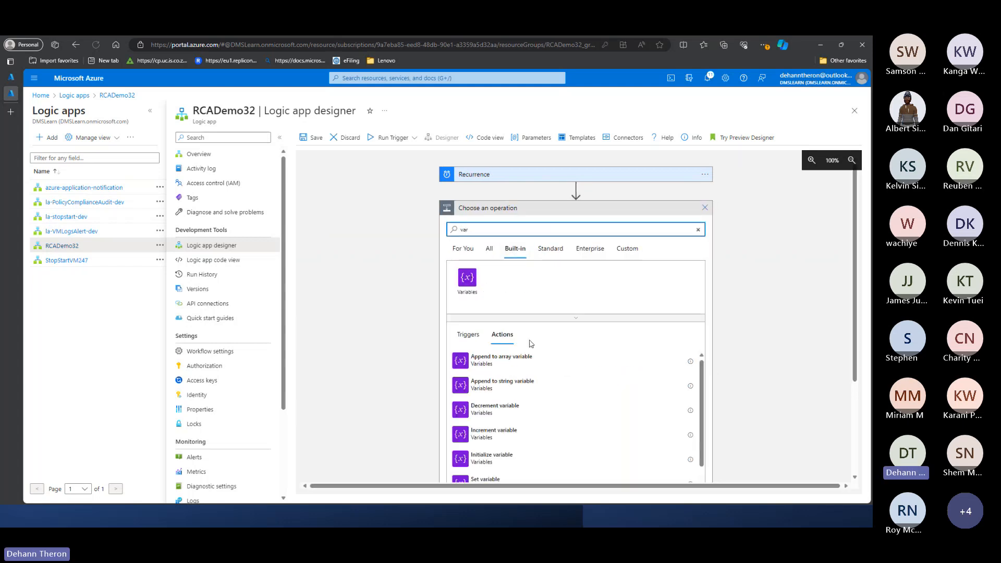
scroll(516, 344, "down", 3)
left_click(505, 346)
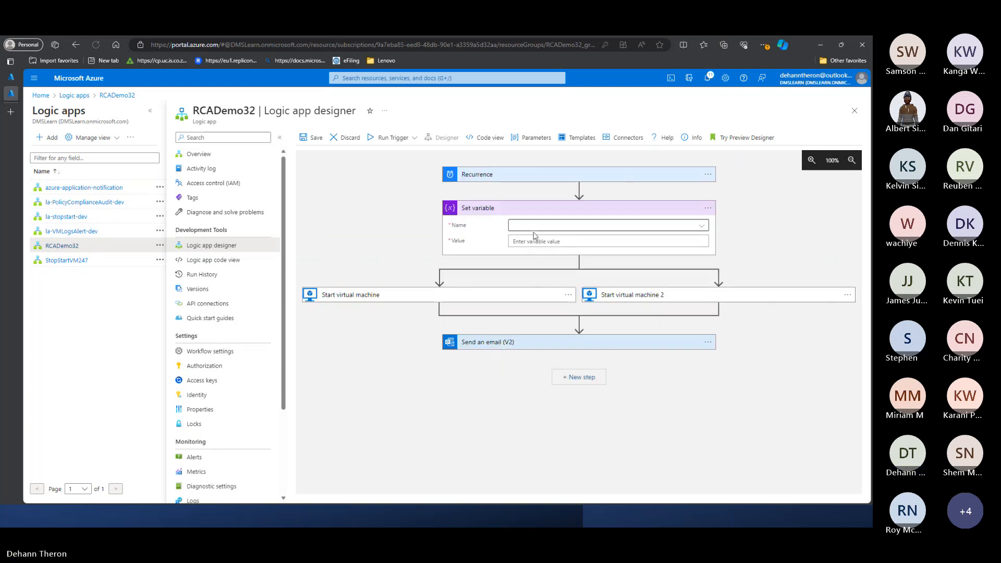
left_click(700, 207)
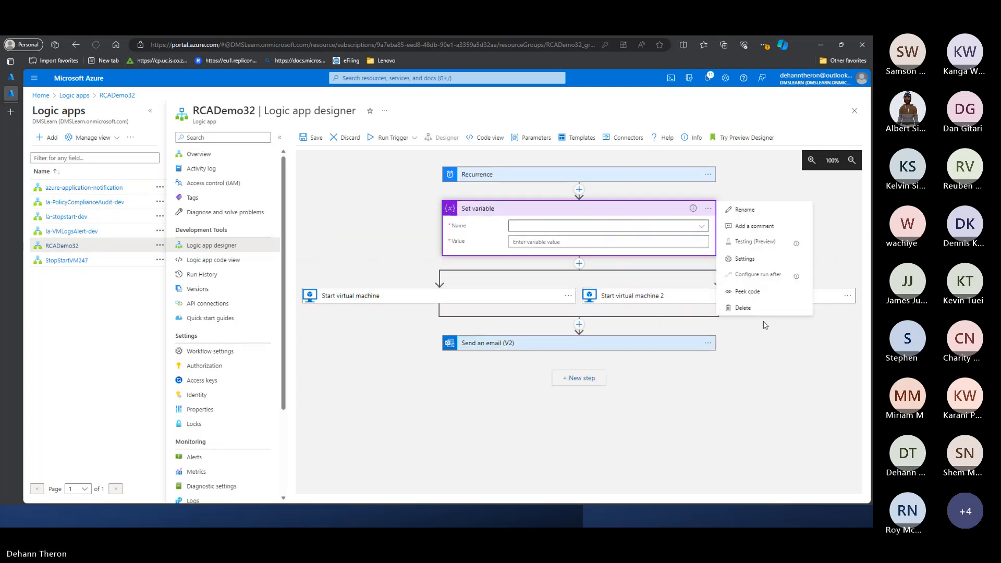
left_click(559, 245)
left_click(582, 334)
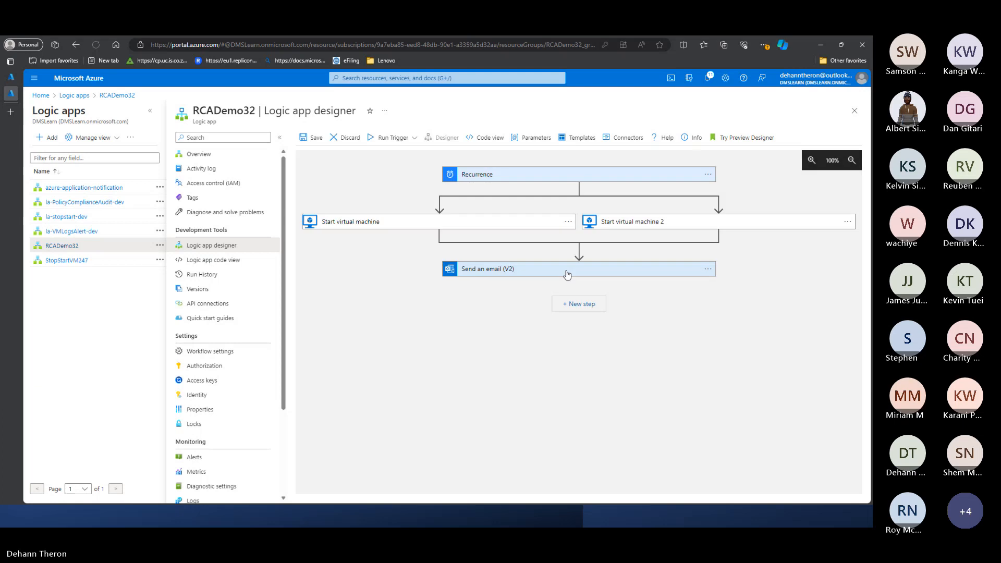
- Insert an Initialize variable action between Recurrence and the two parallel Start virtual machine actions
left_click(578, 191)
left_click(573, 202)
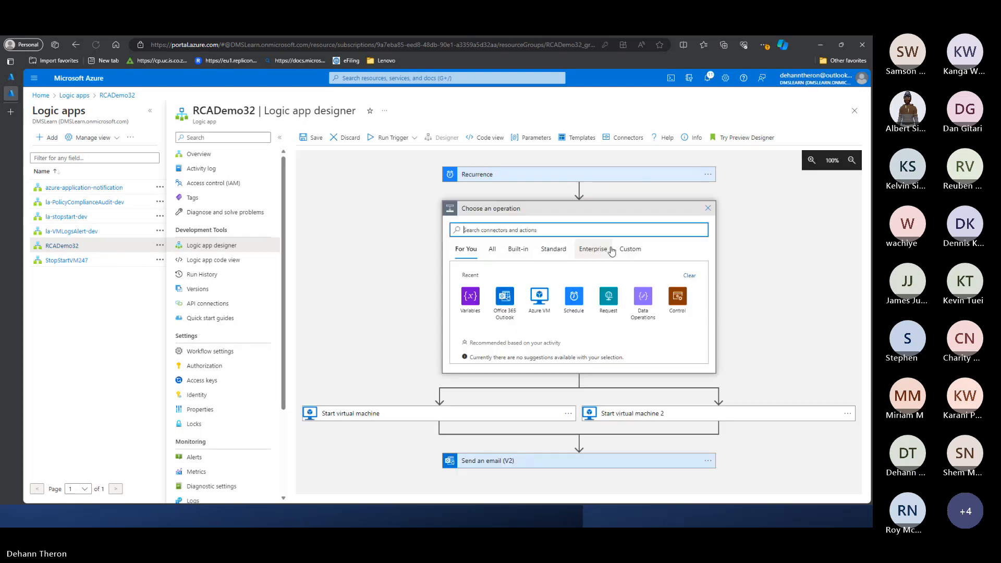
left_click(469, 297)
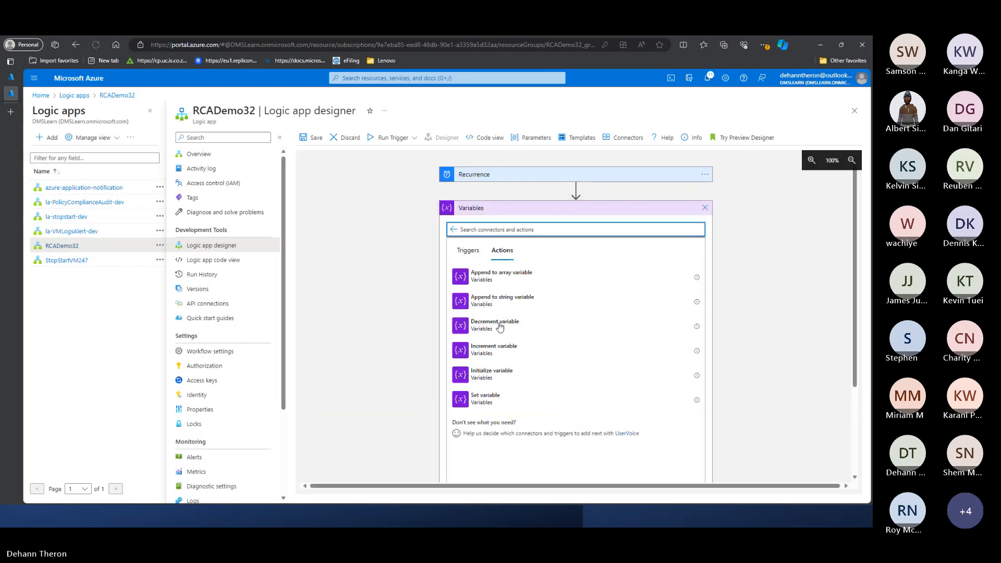
left_click(493, 372)
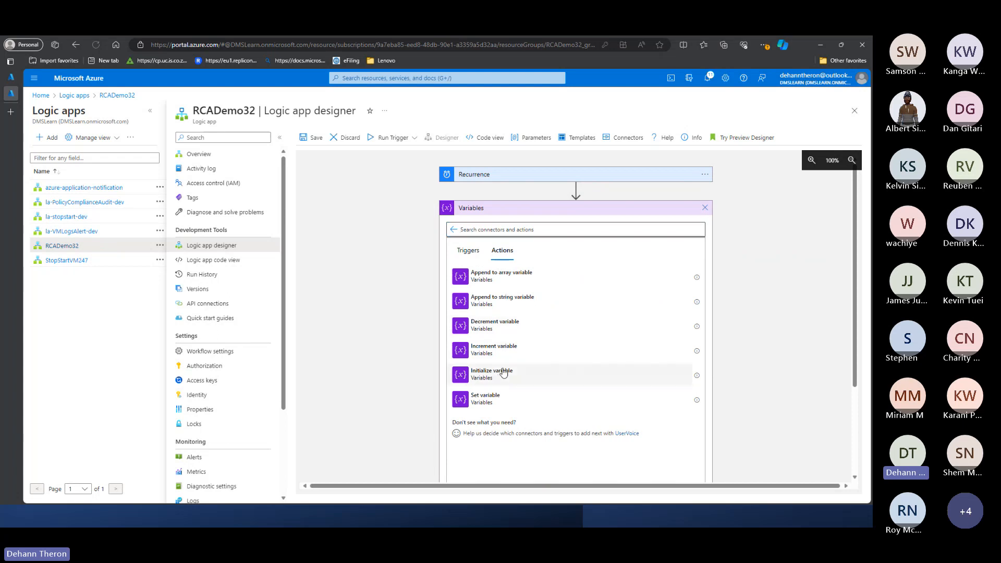
- Name the initialized Boolean variable BooleanPassed and give it the initial value false
left_click(533, 225)
type("str")
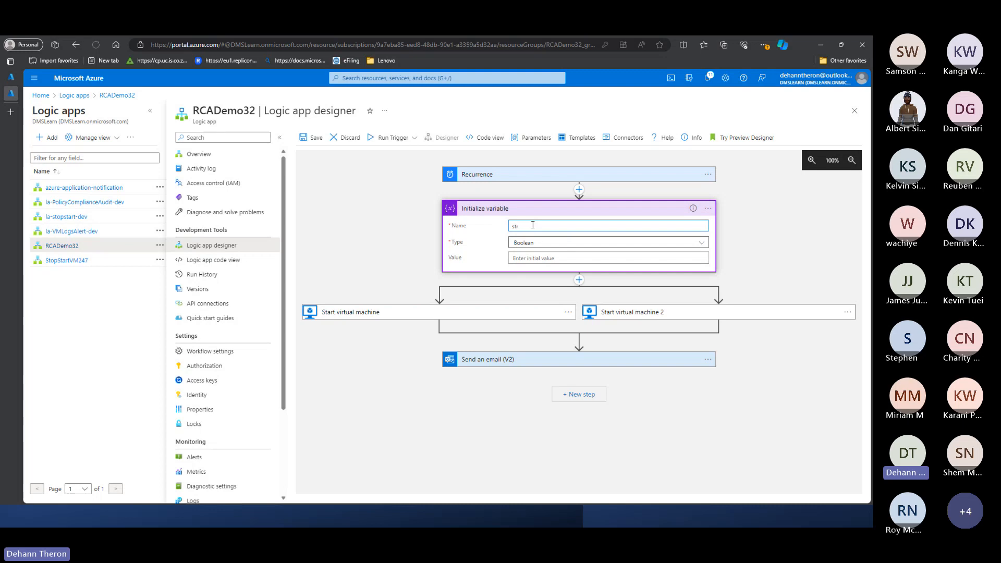
type("Passed")
double_click(515, 228)
left_click(520, 228)
key("BackSpace")
key("BackSpace")
left_click(532, 259)
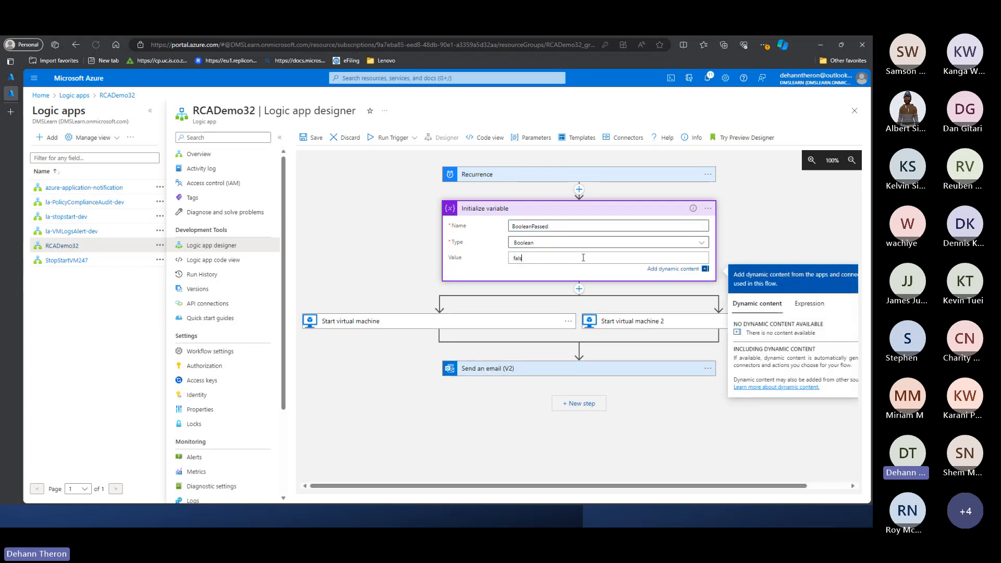
- Insert a Set variable action directly after the first Start virtual machine action, inside its branch
left_click(436, 346)
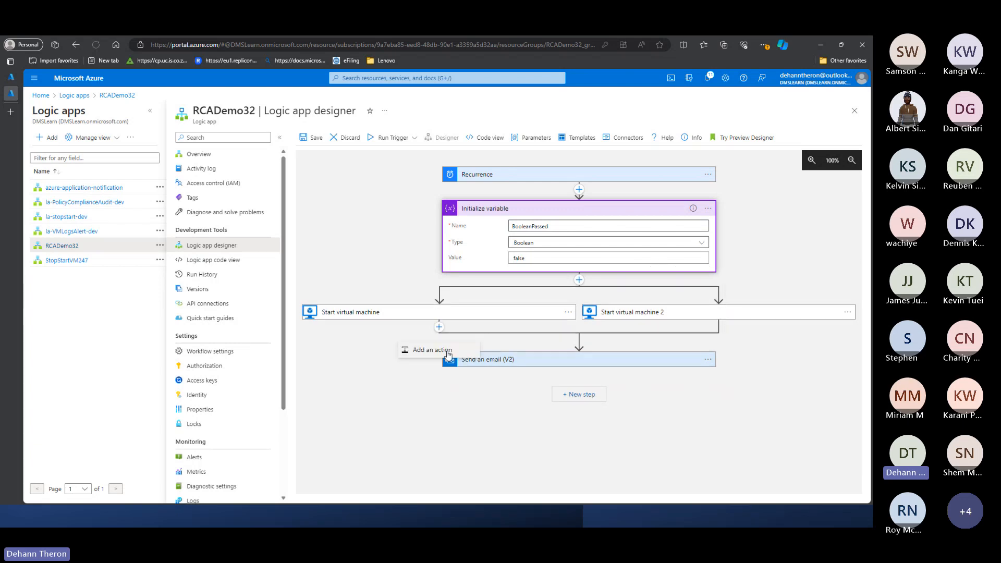
left_click(449, 381)
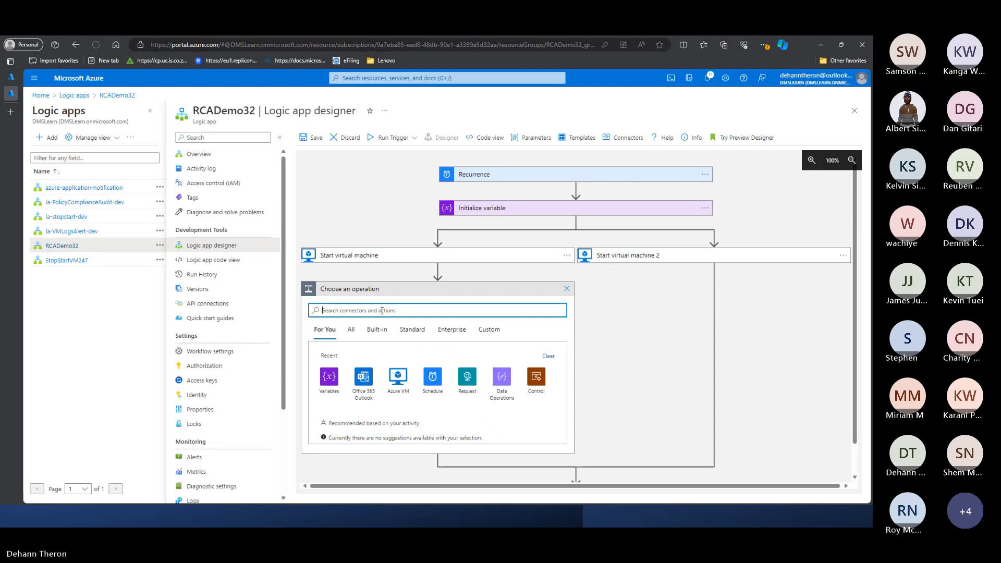
type("Se")
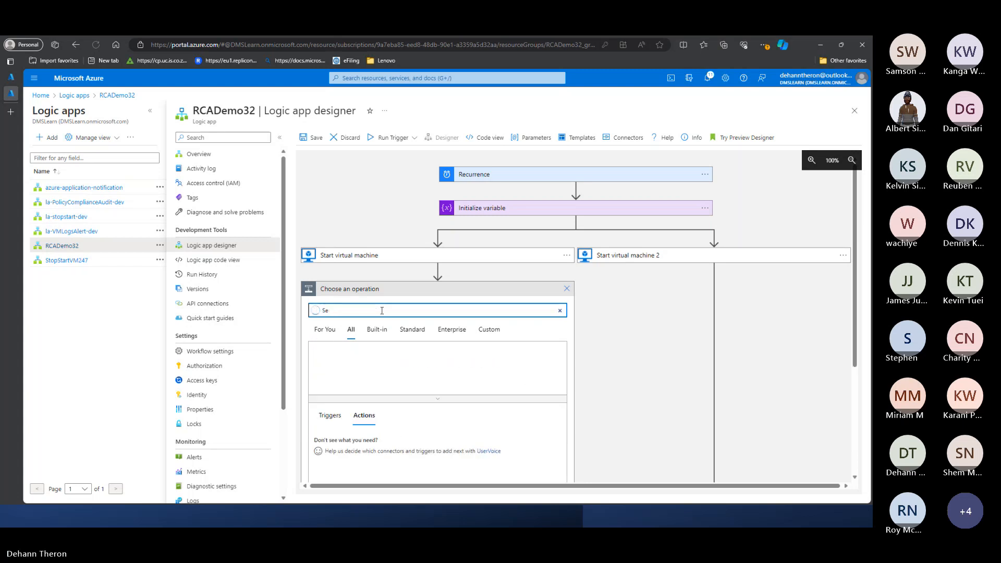
key("BackSpace")
key("BackSpace")
left_click(325, 329)
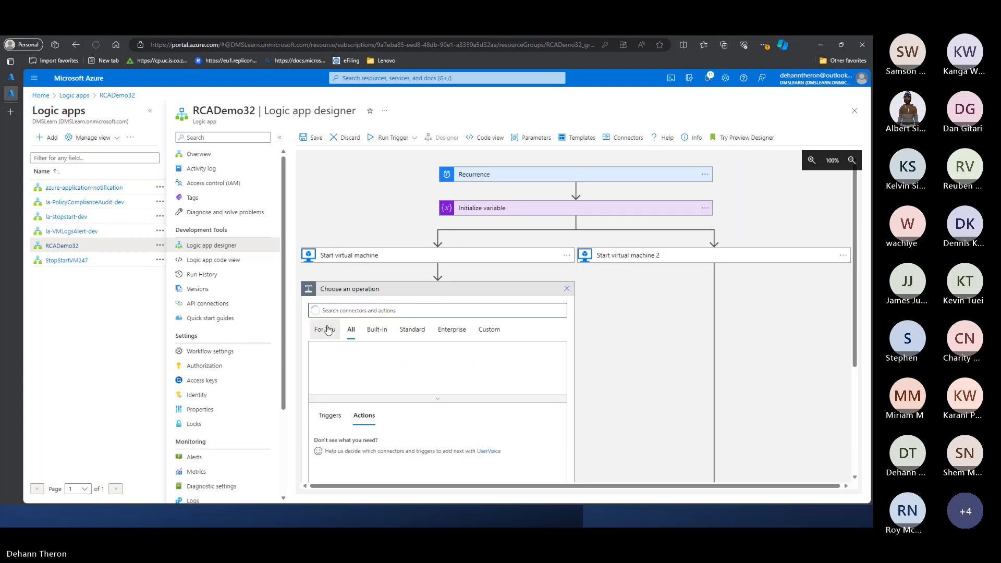
left_click(329, 381)
scroll(375, 376, "down", 3)
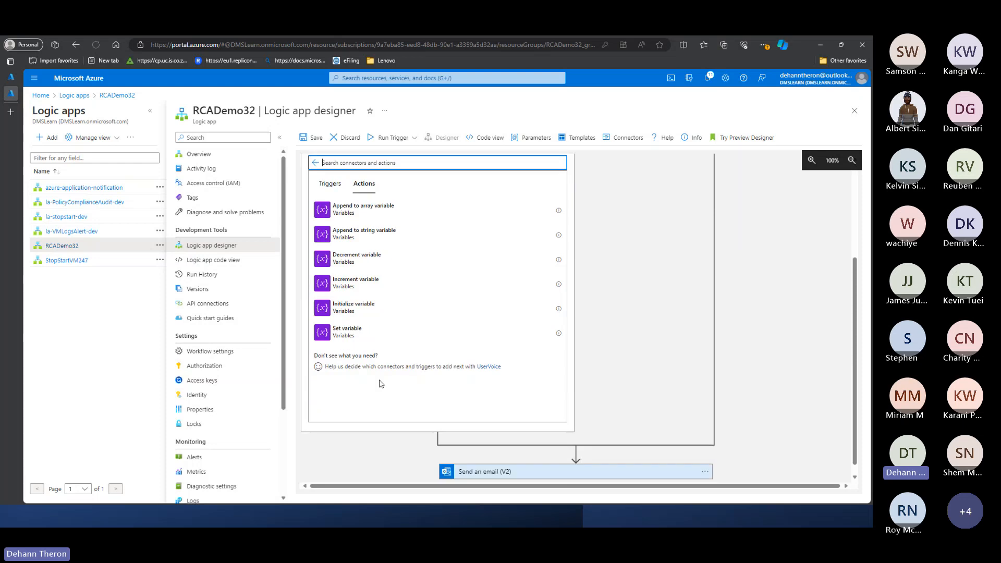
left_click(349, 331)
- Configure the Set variable action to set BooleanPassed to True and collapse its card
left_click(422, 307)
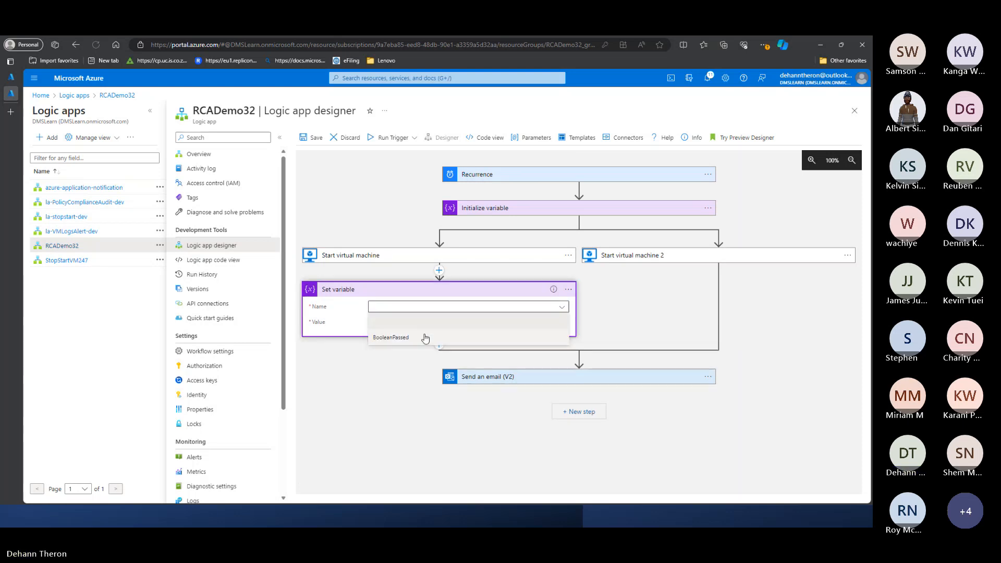
left_click(392, 336)
left_click(383, 324)
type("T")
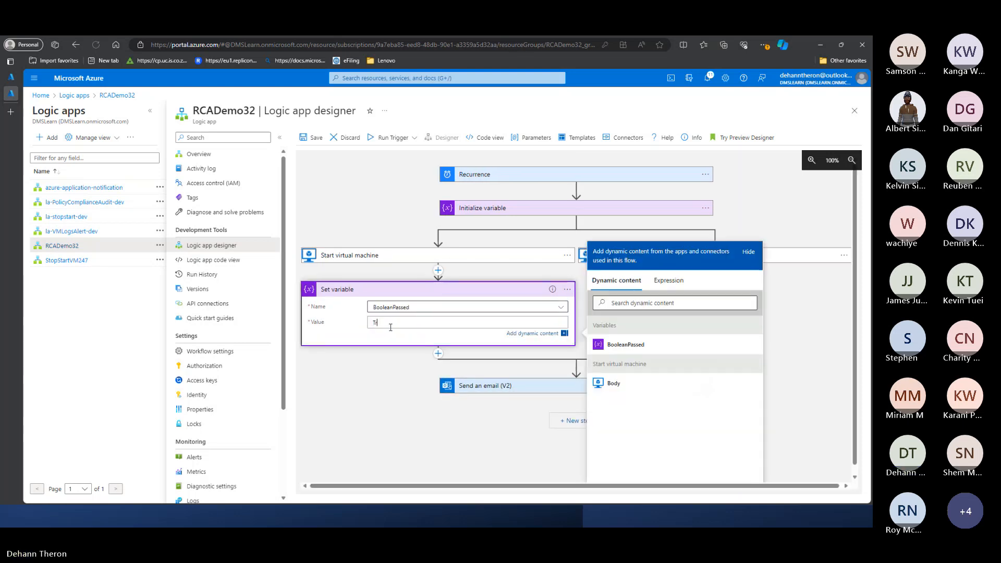
type("rue")
left_click(392, 359)
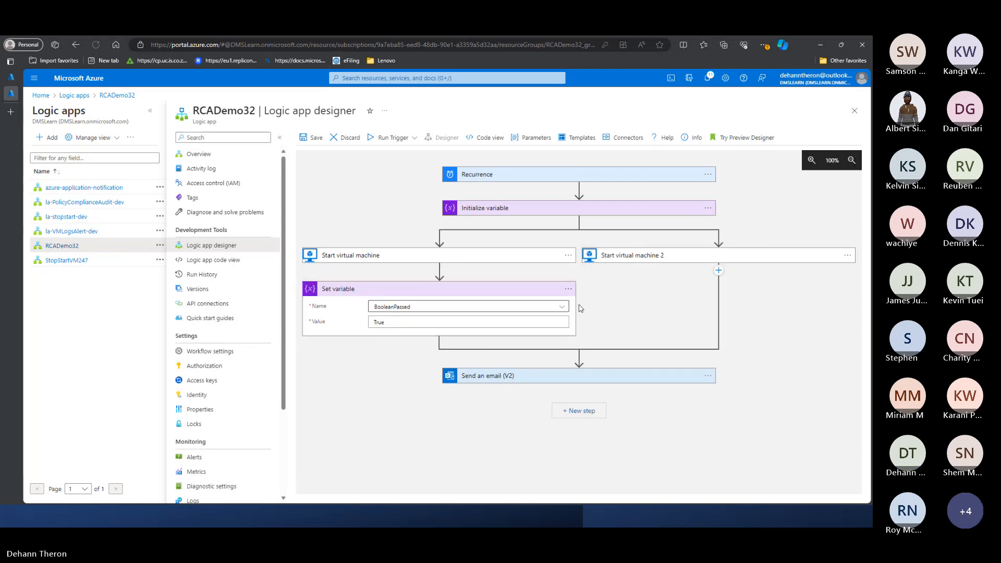
left_click(423, 289)
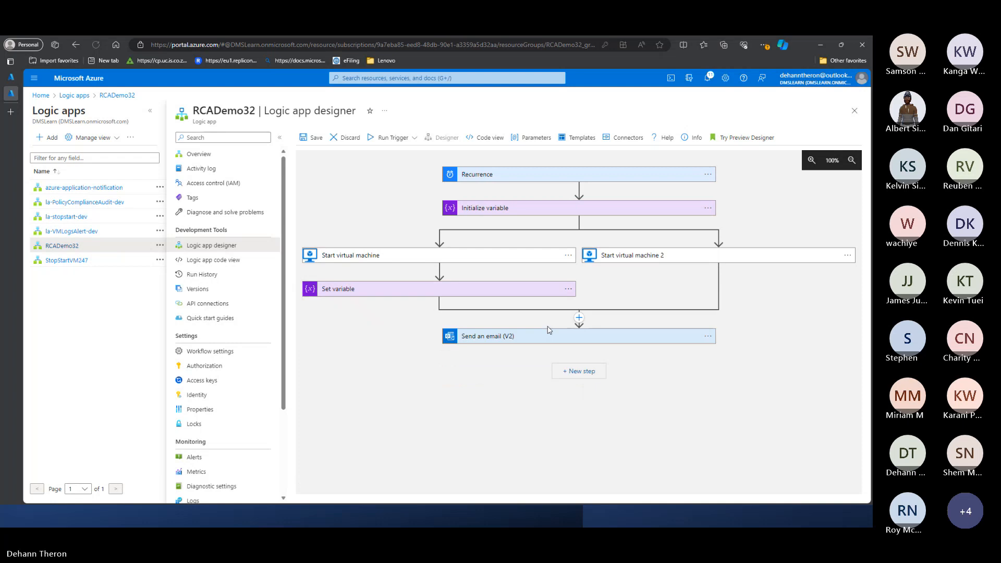
- Insert a Condition control action where the two branches join, before Send an email (V2)
left_click(579, 318)
left_click(475, 374)
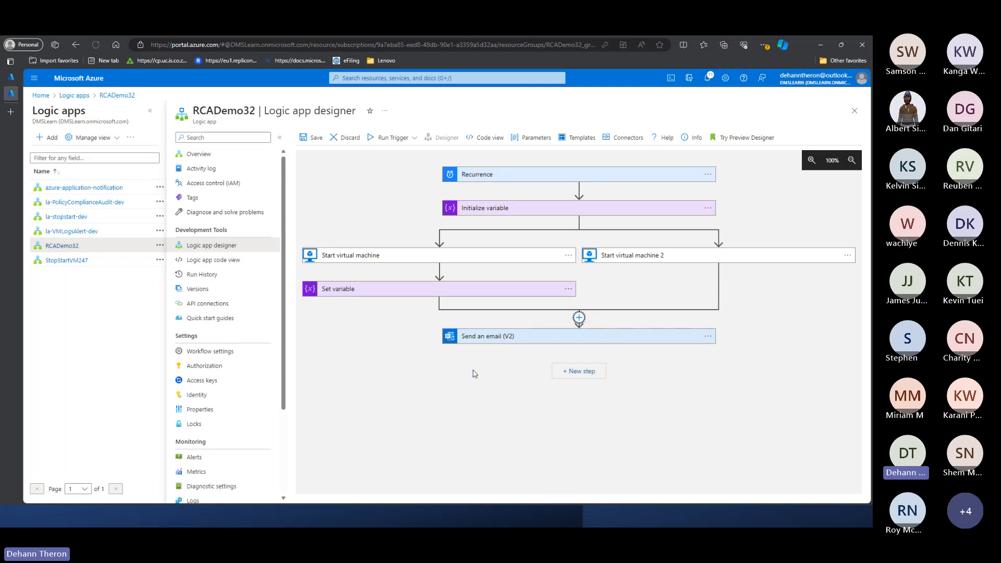
left_click(580, 317)
left_click(584, 341)
type("conditon")
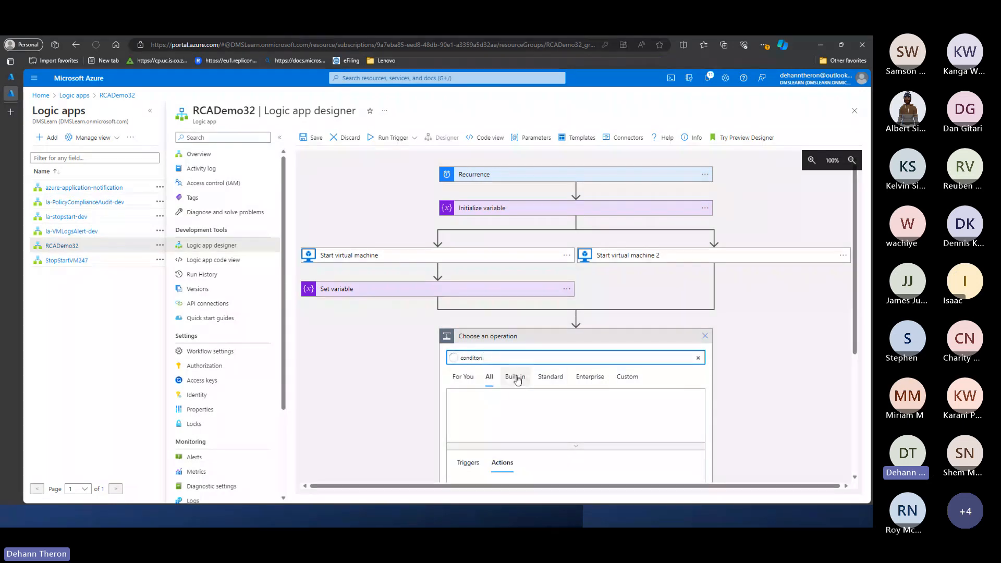
left_click(515, 376)
scroll(531, 417, "down", 4)
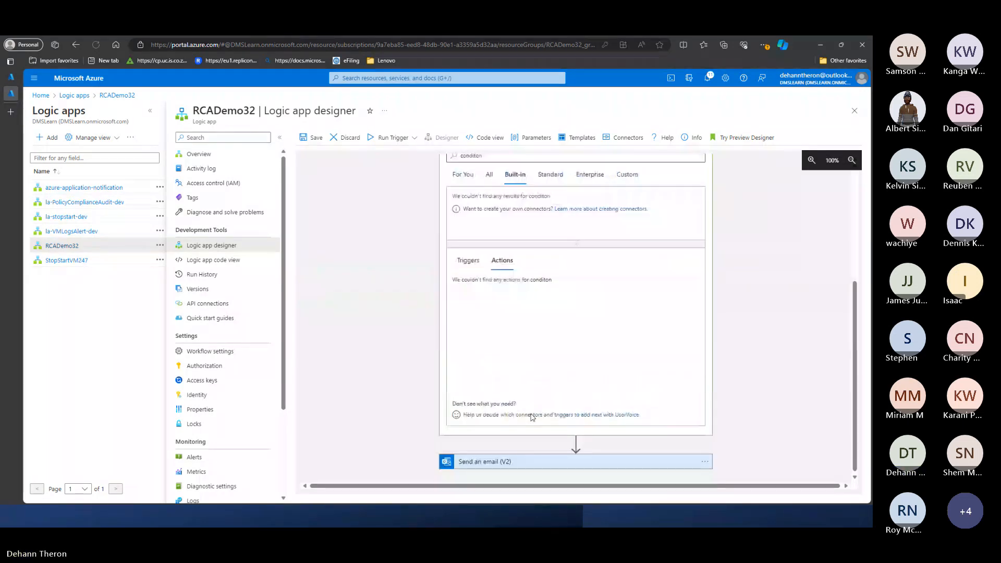
scroll(532, 417, "up", 3)
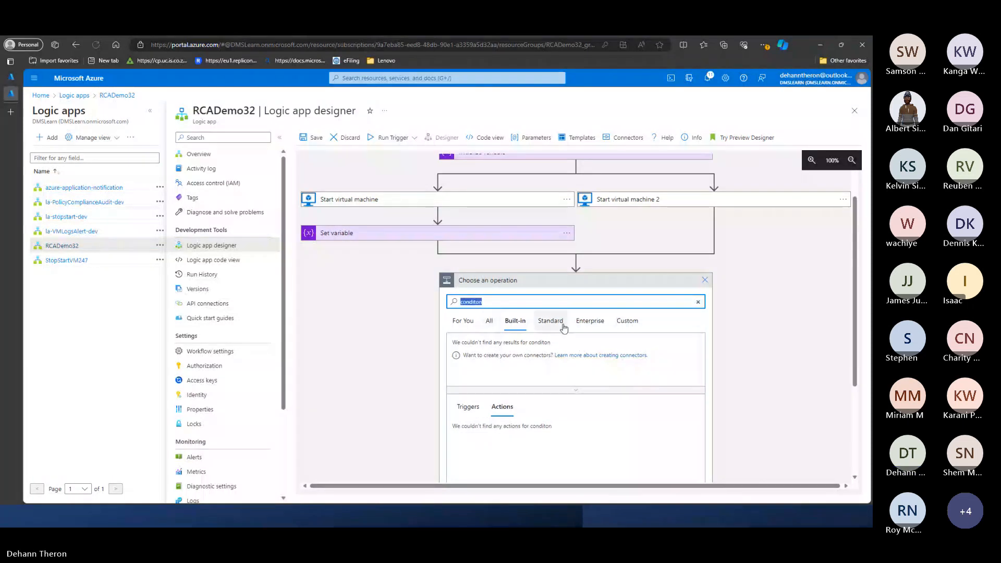
key("BackSpace")
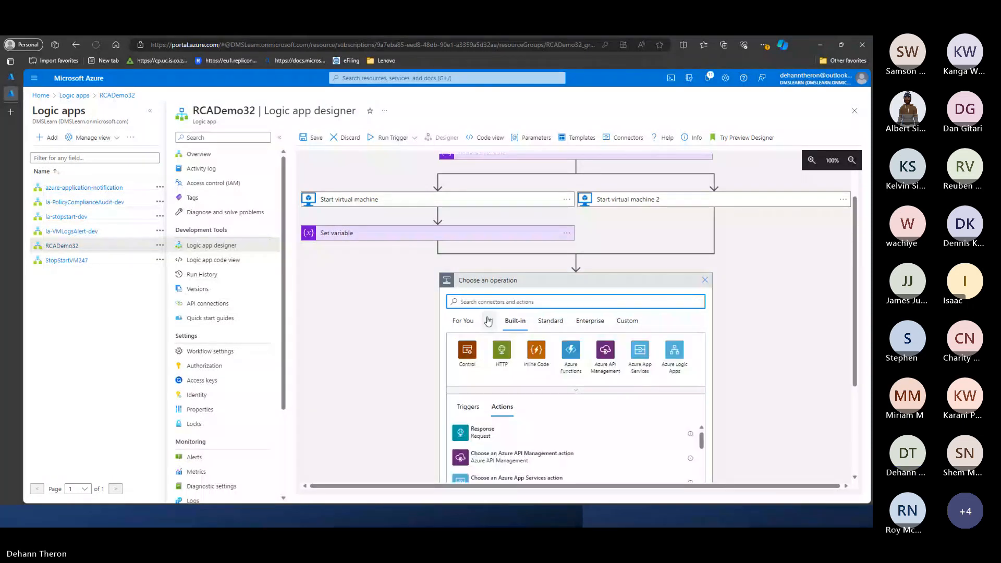
left_click(467, 350)
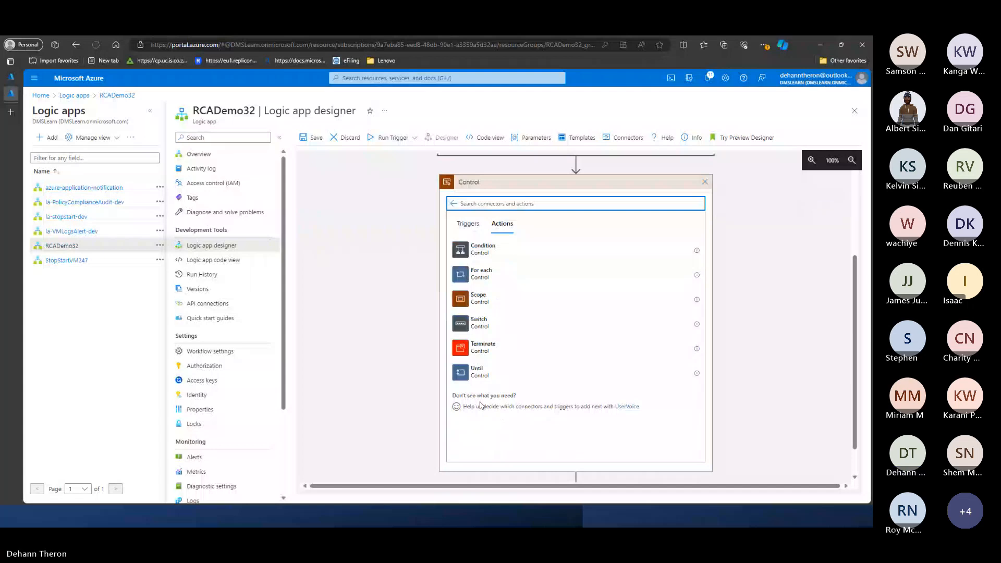
left_click(474, 245)
- Use the BooleanPassed variable as the first value of the condition's "is equal to" comparison
left_click(533, 237)
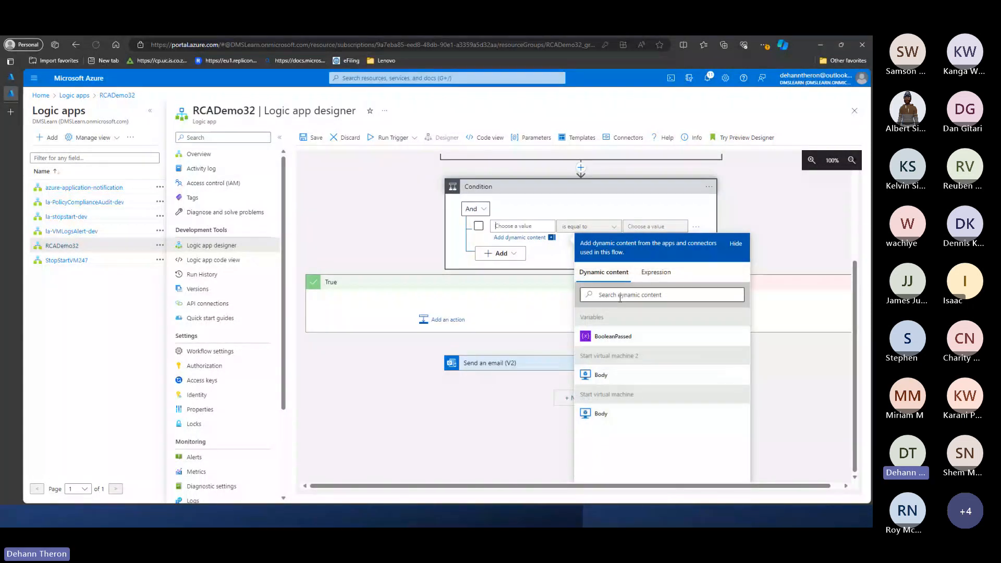
scroll(356, 226, "up", 2)
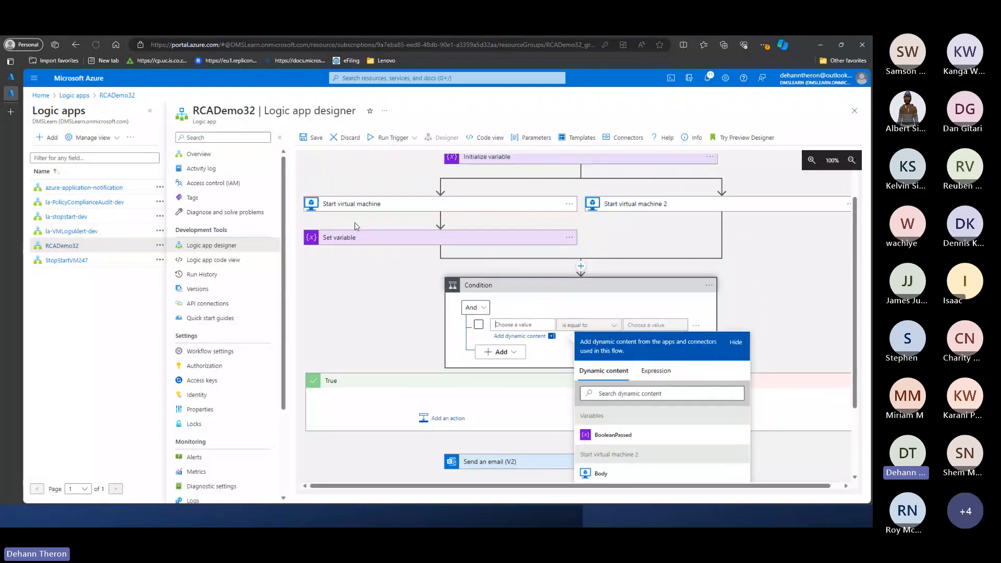
scroll(445, 239, "up", 1)
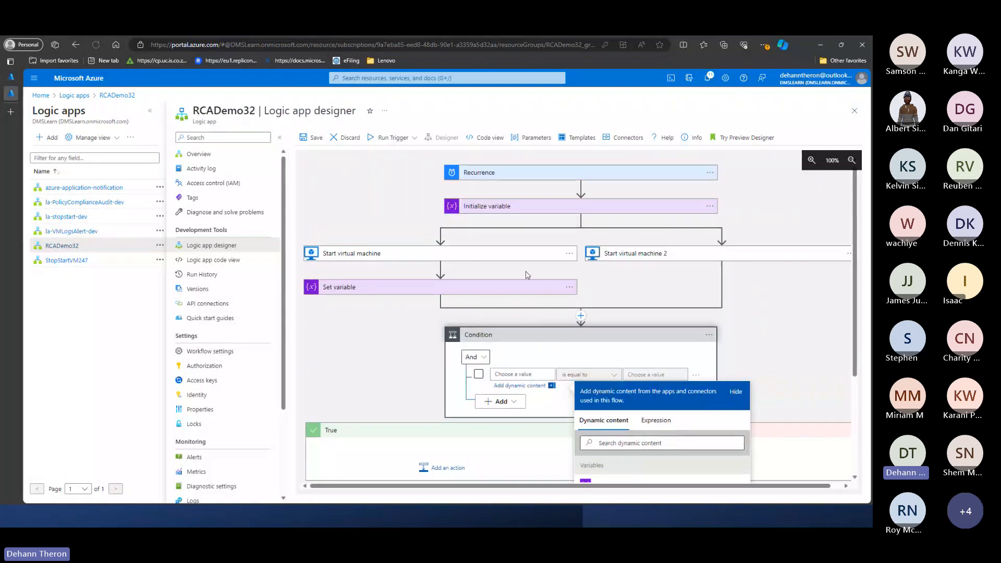
scroll(518, 233, "down", 2)
scroll(519, 233, "down", 2)
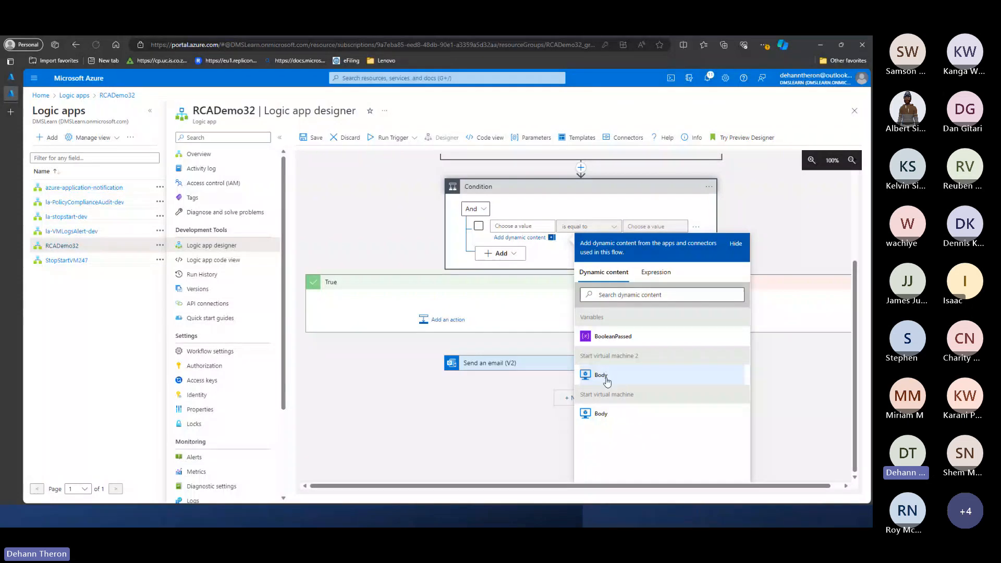
scroll(476, 349, "up", 1)
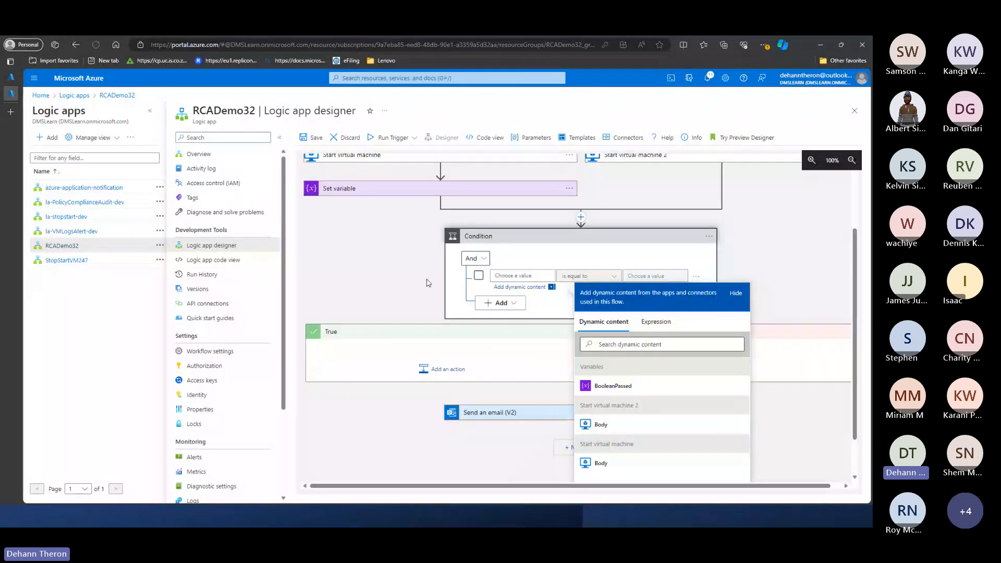
scroll(427, 278, "up", 1)
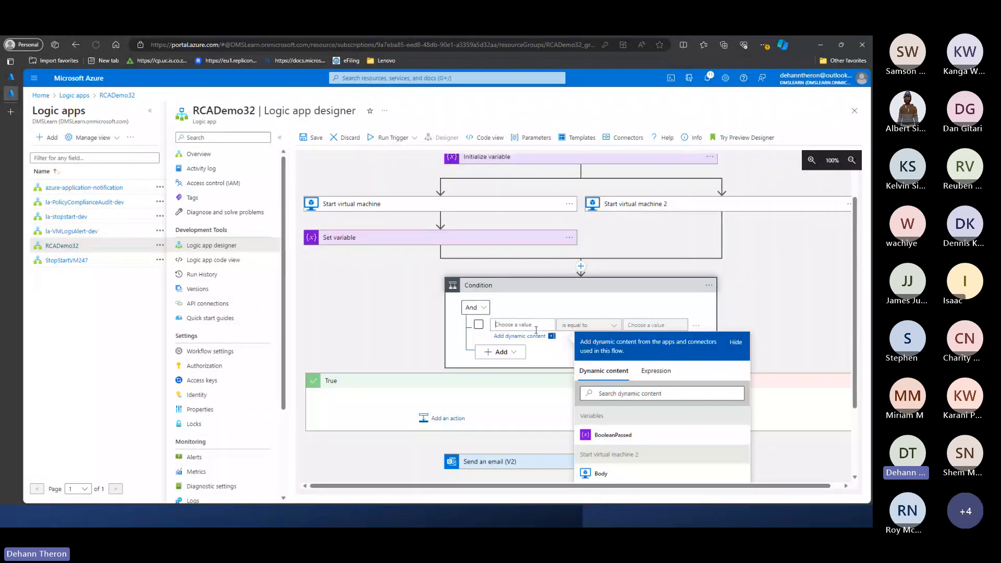
scroll(486, 254, "down", 1)
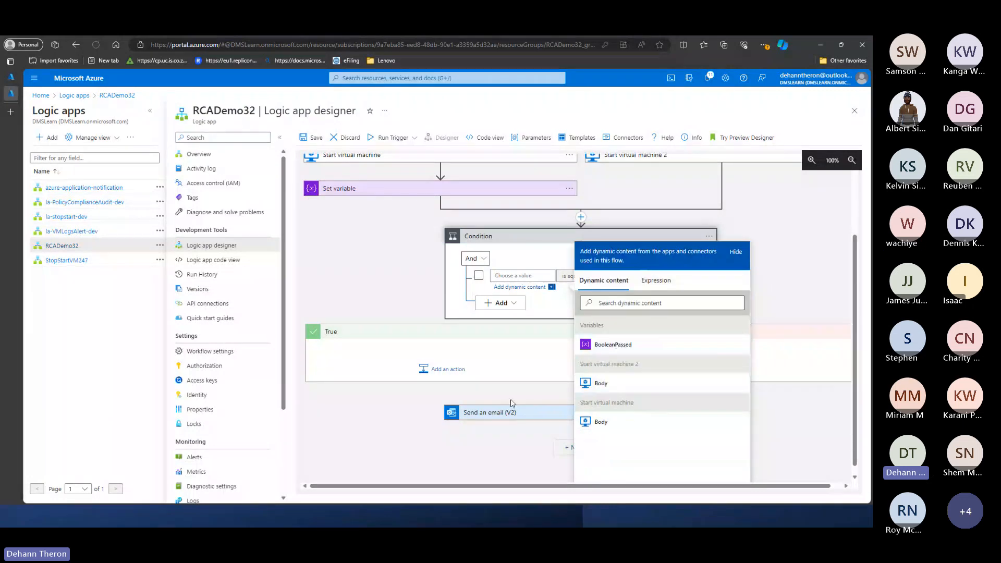
left_click(609, 348)
left_click(543, 334)
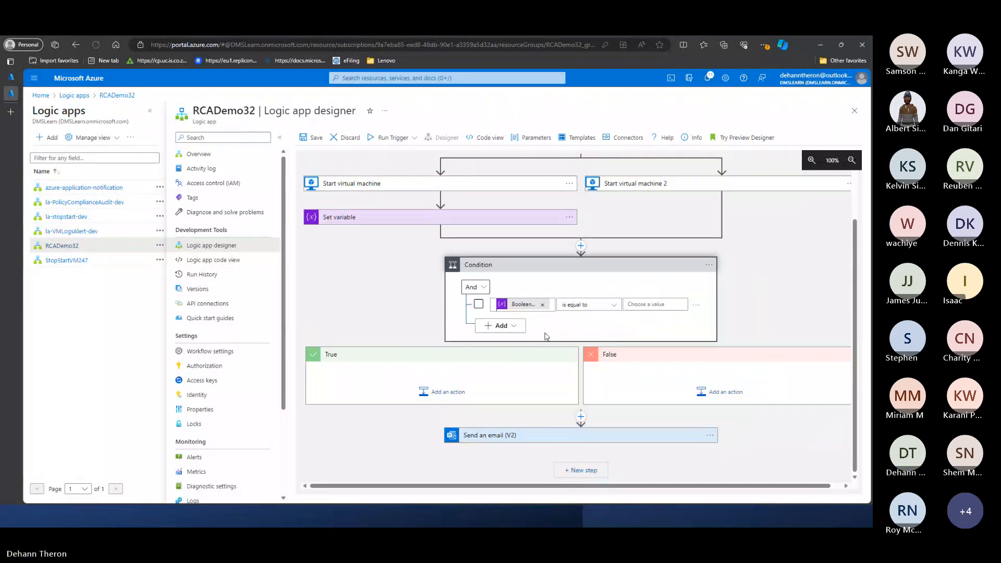
- Browse the expression functions available for the condition's comparison value, including the logical, conversion, math, date and referencing groups
left_click(654, 308)
left_click(626, 320)
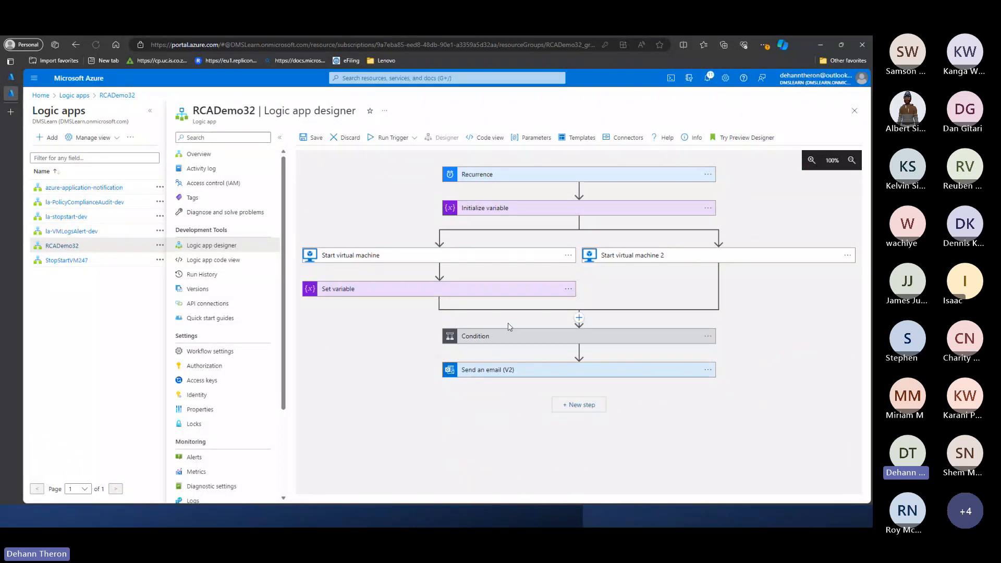
left_click(562, 338)
left_click(644, 375)
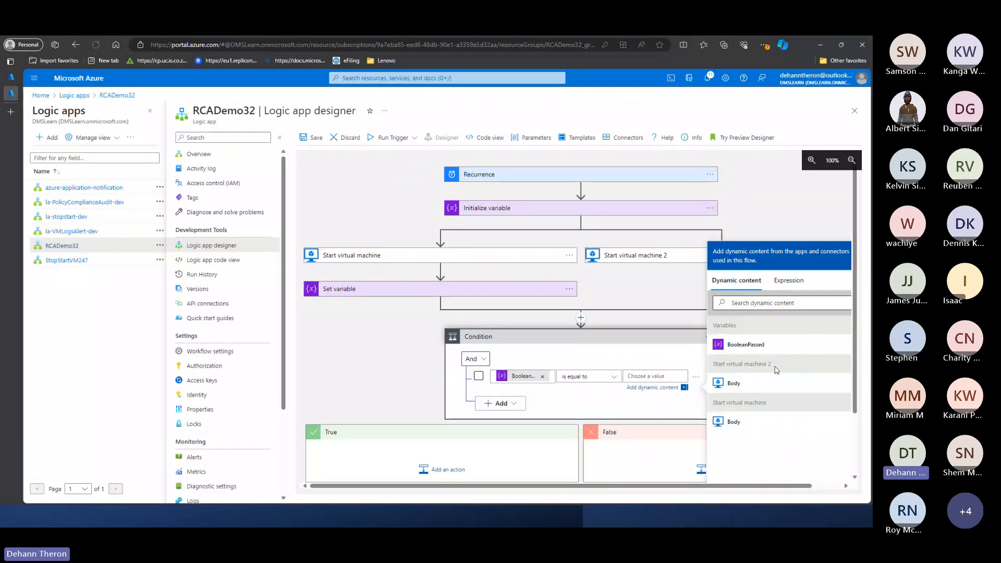
left_click(787, 280)
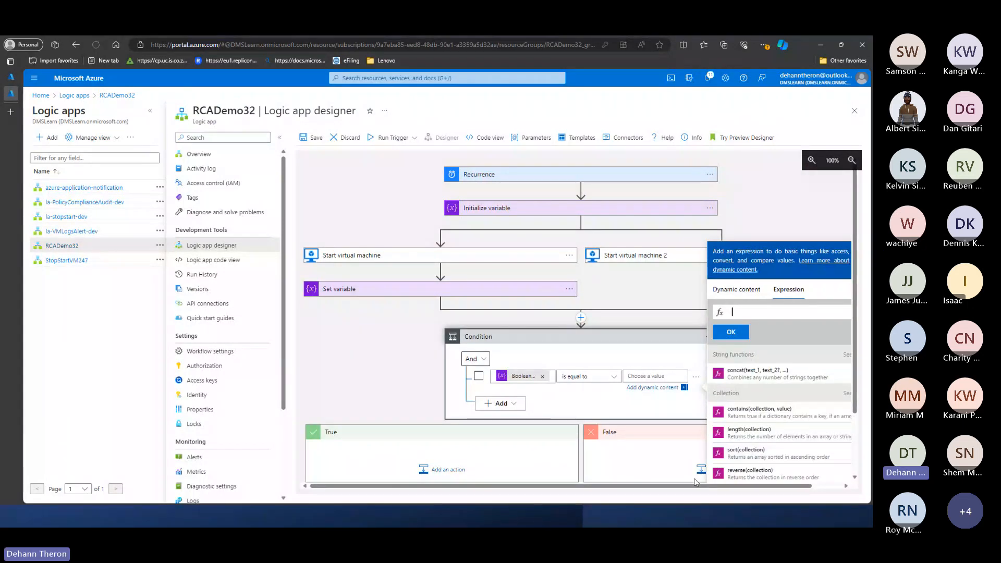
scroll(719, 448, "down", 3)
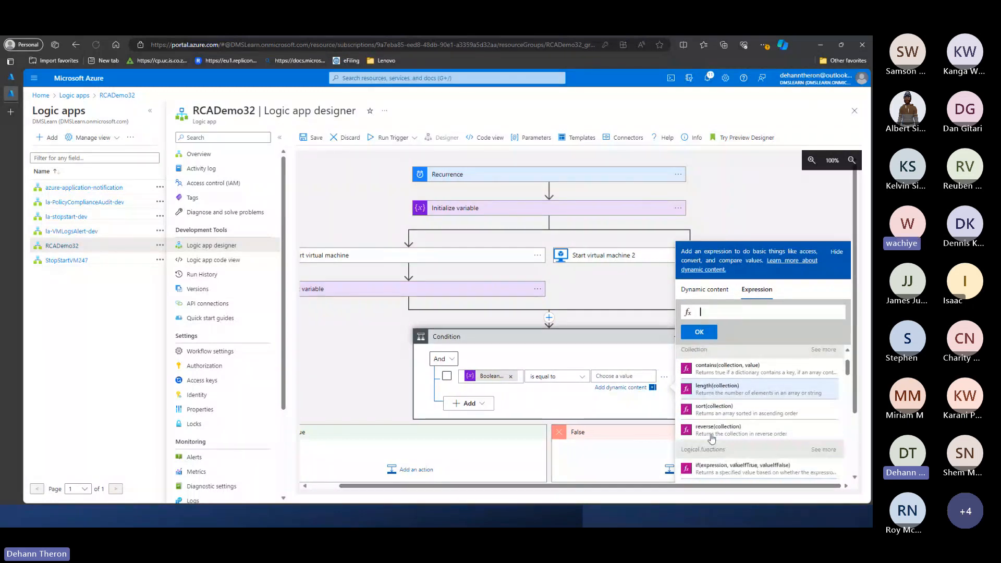
scroll(707, 428, "up", 1)
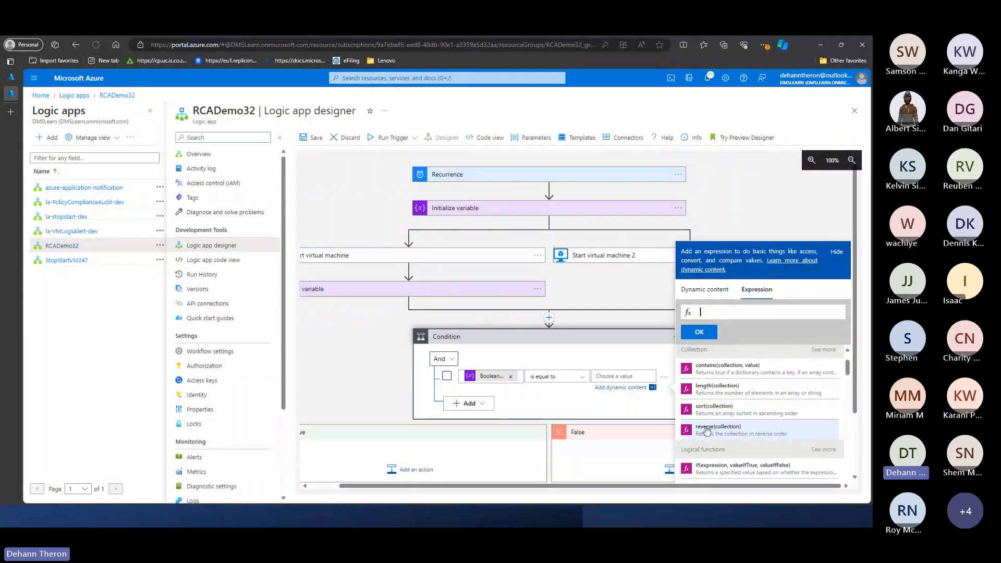
scroll(728, 409, "down", 2)
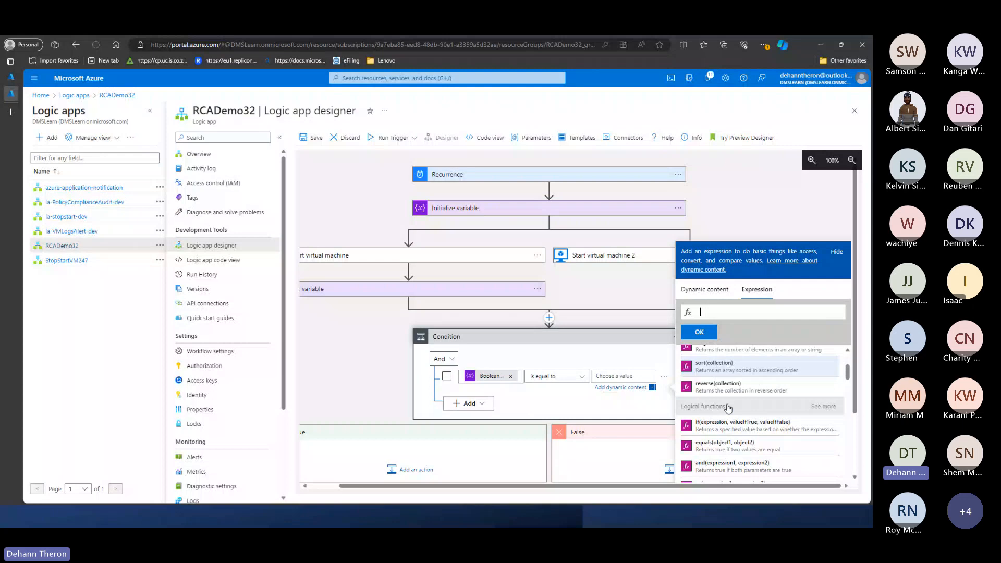
scroll(728, 408, "down", 2)
scroll(732, 386, "down", 8)
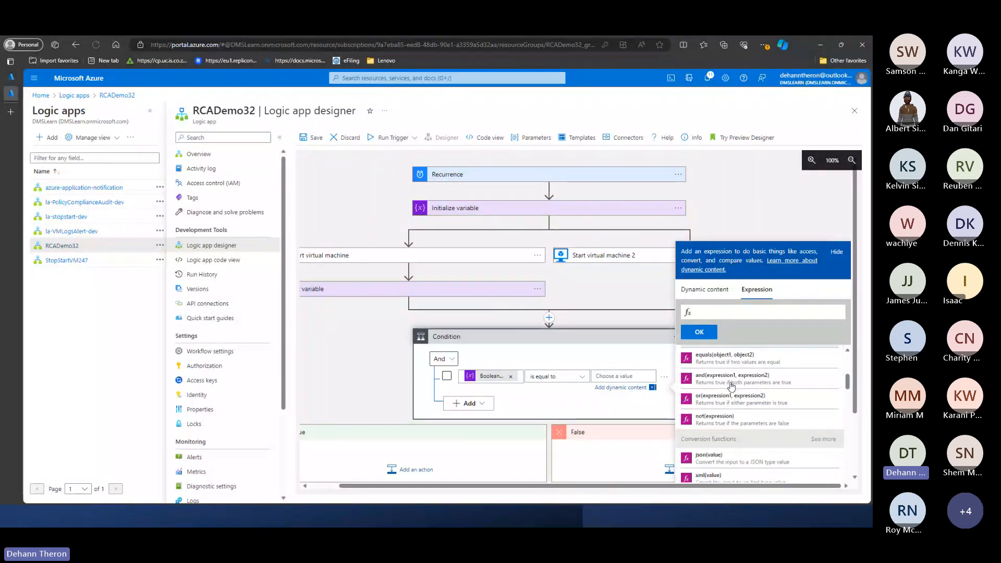
scroll(751, 426, "down", 6)
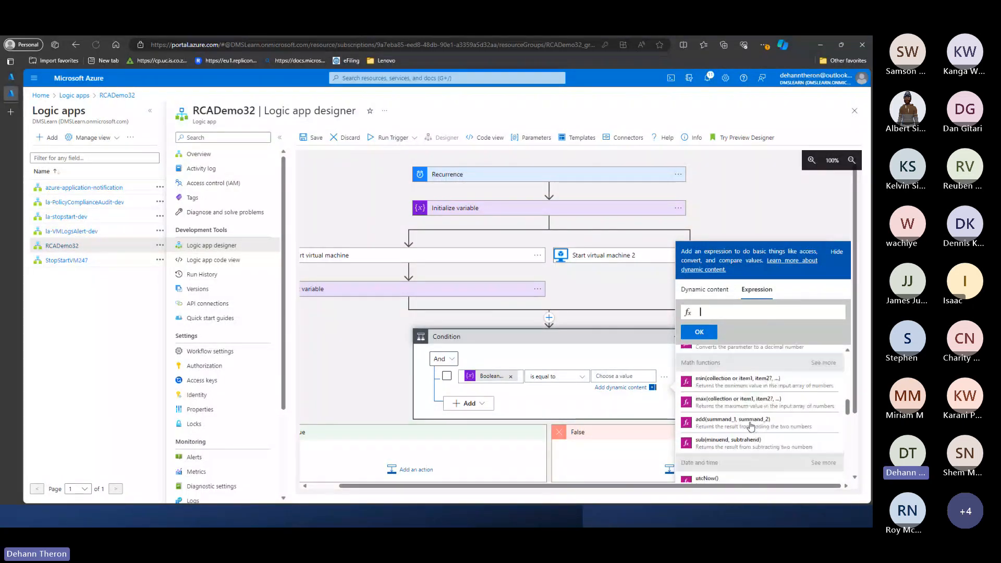
scroll(751, 426, "down", 4)
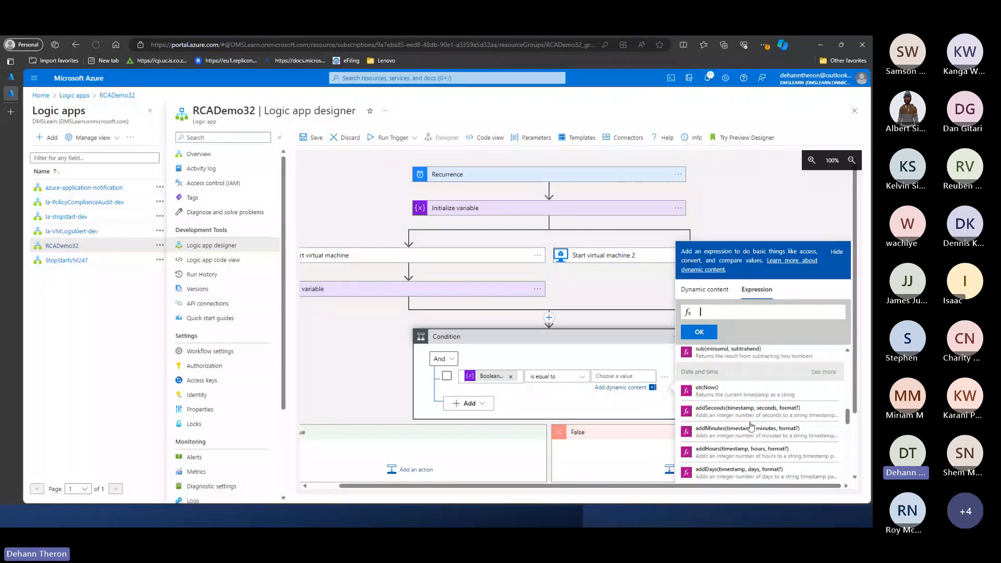
scroll(751, 426, "down", 10)
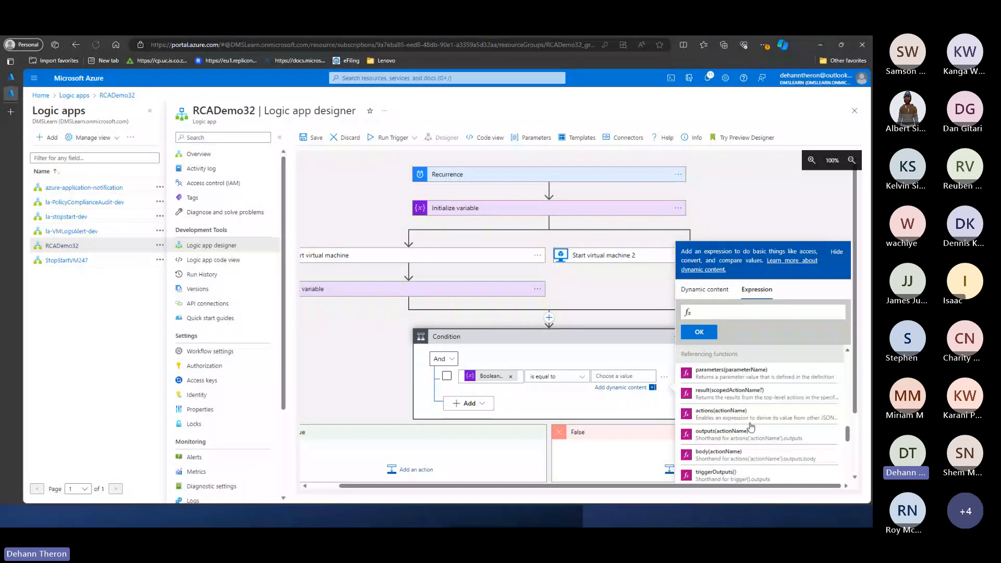
scroll(750, 426, "down", 8)
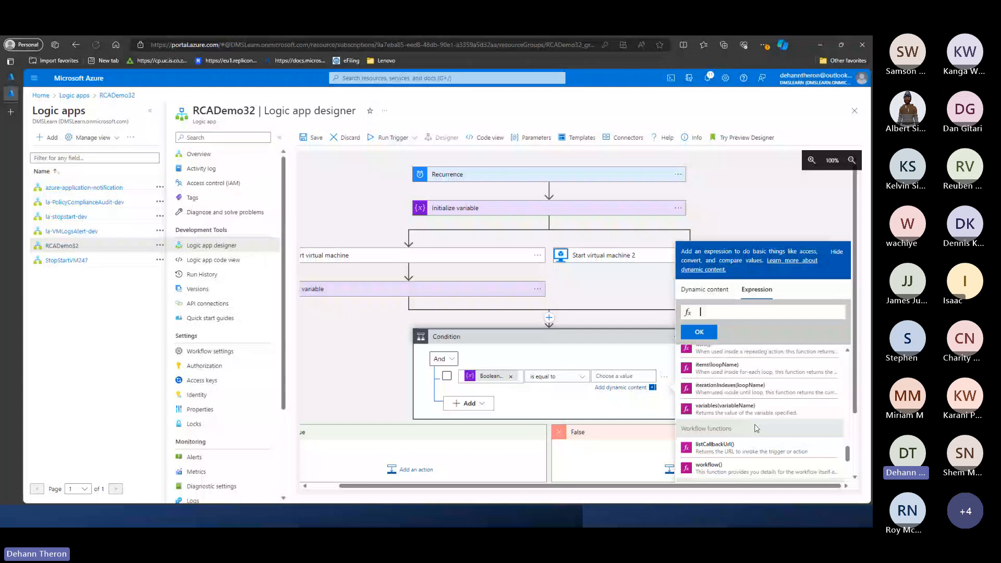
scroll(756, 427, "up", 6)
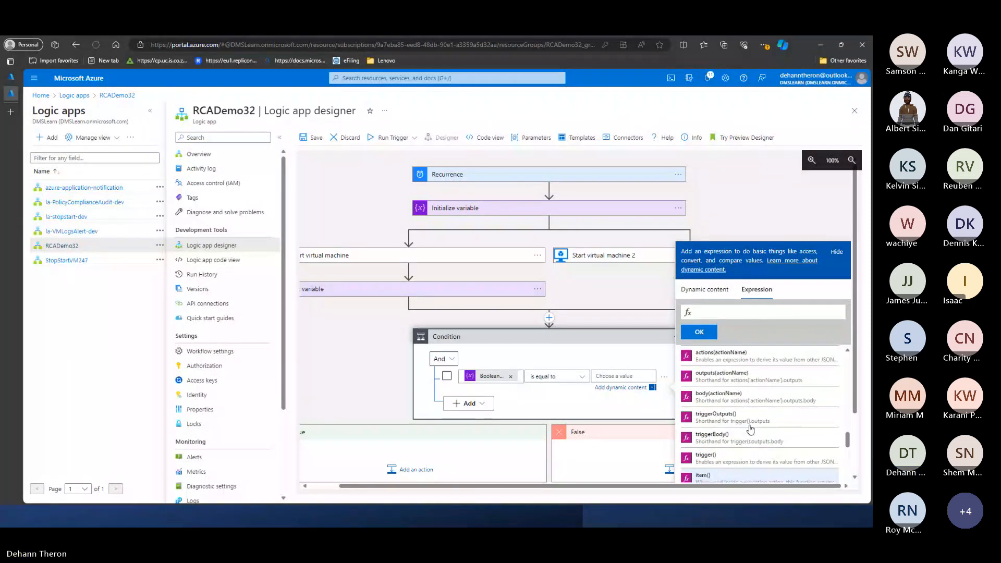
scroll(749, 428, "up", 8)
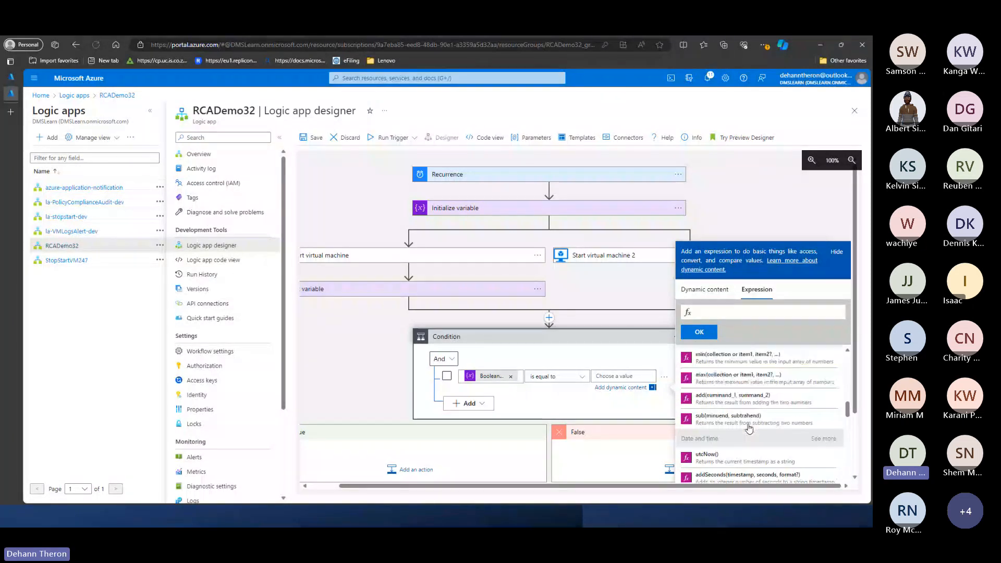
scroll(711, 476, "up", 3)
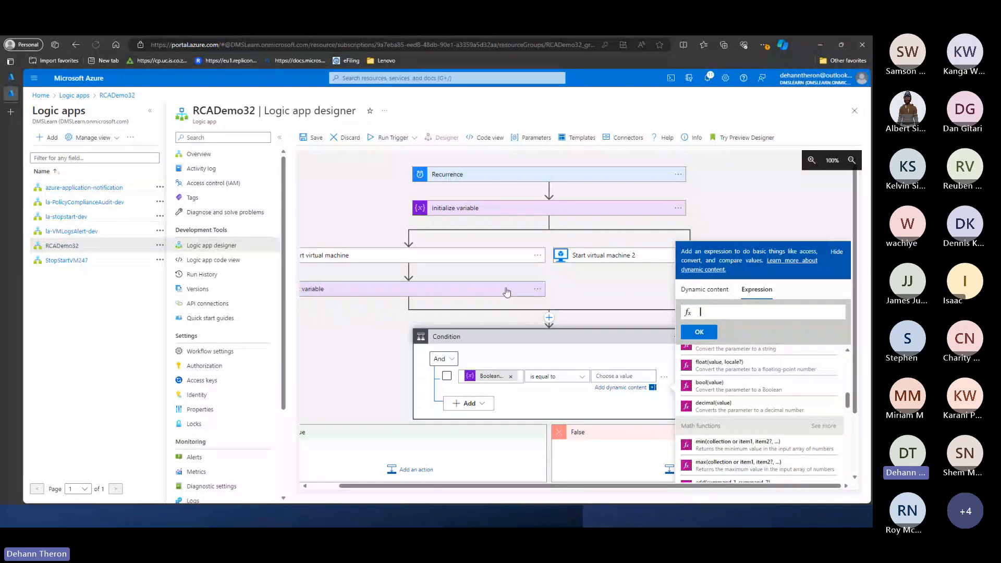
scroll(746, 447, "up", 2)
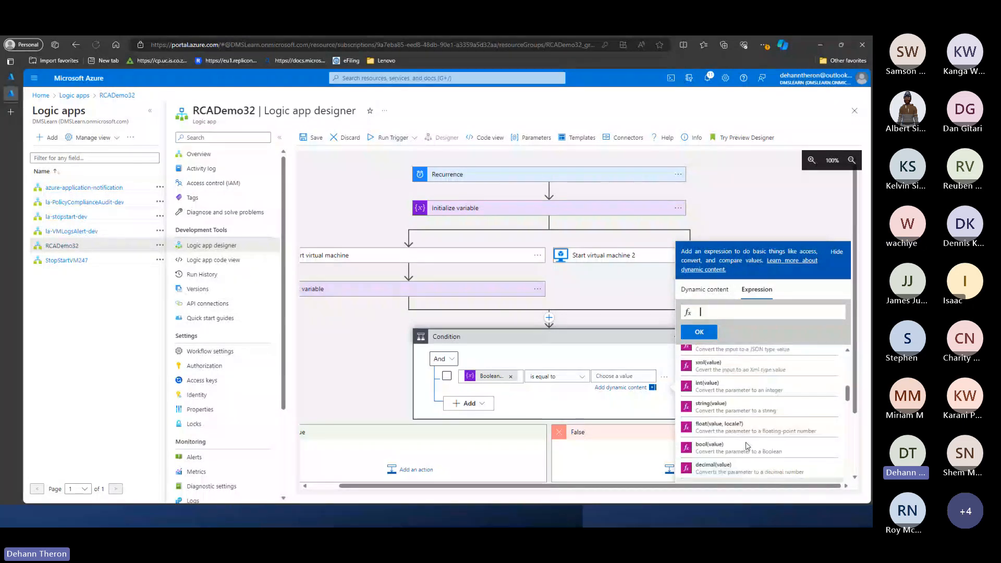
scroll(747, 446, "up", 5)
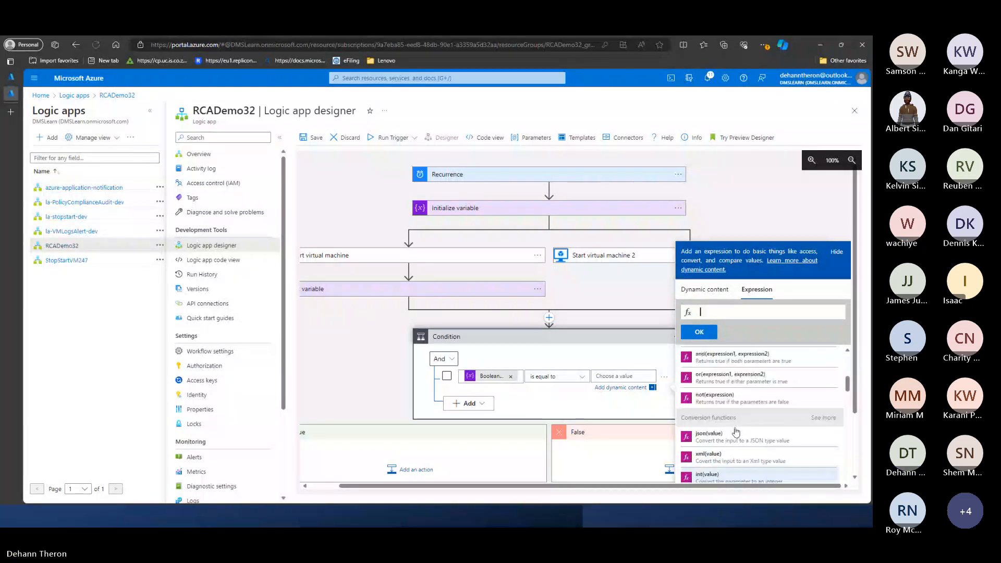
scroll(735, 434, "up", 1)
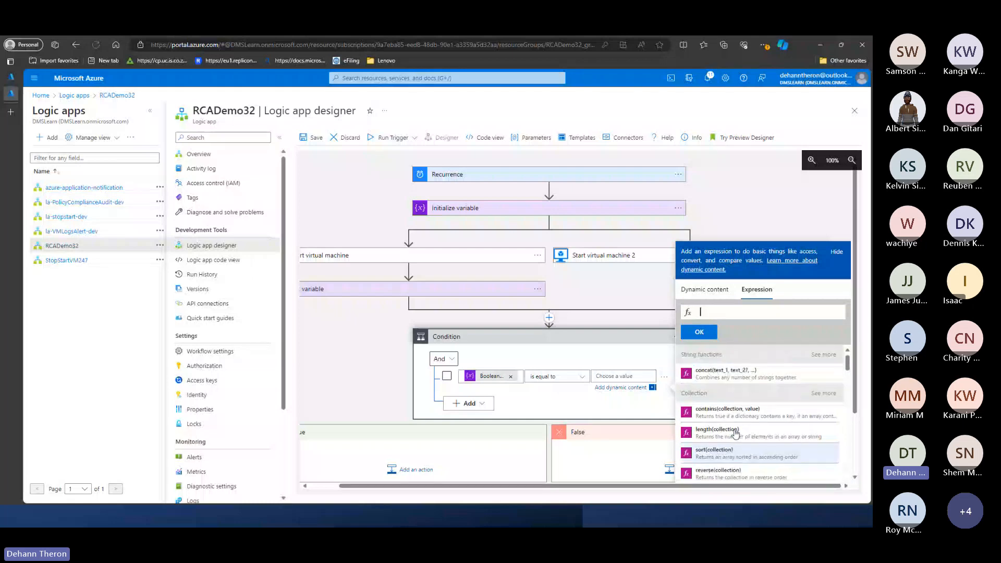
scroll(735, 430, "down", 1)
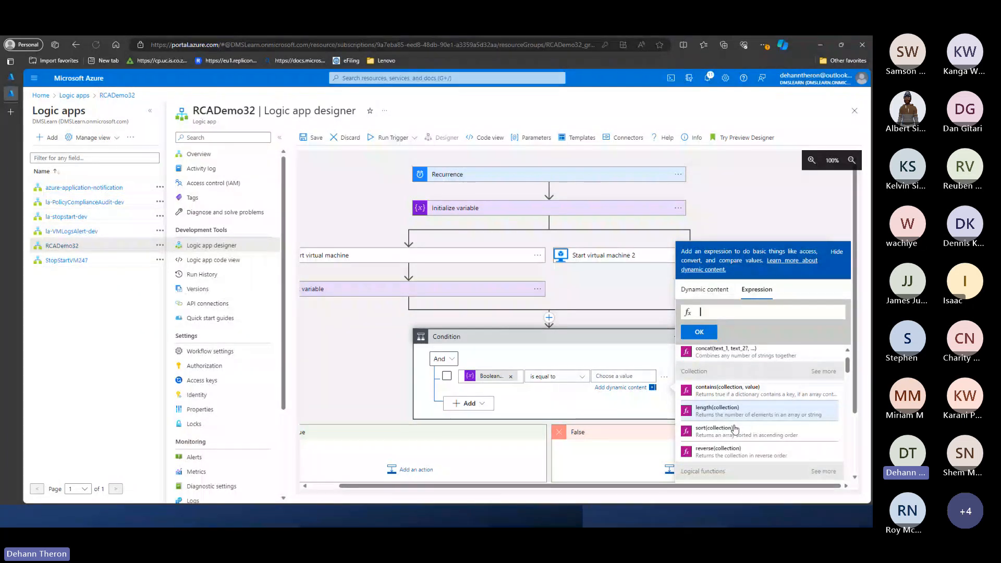
scroll(735, 429, "down", 3)
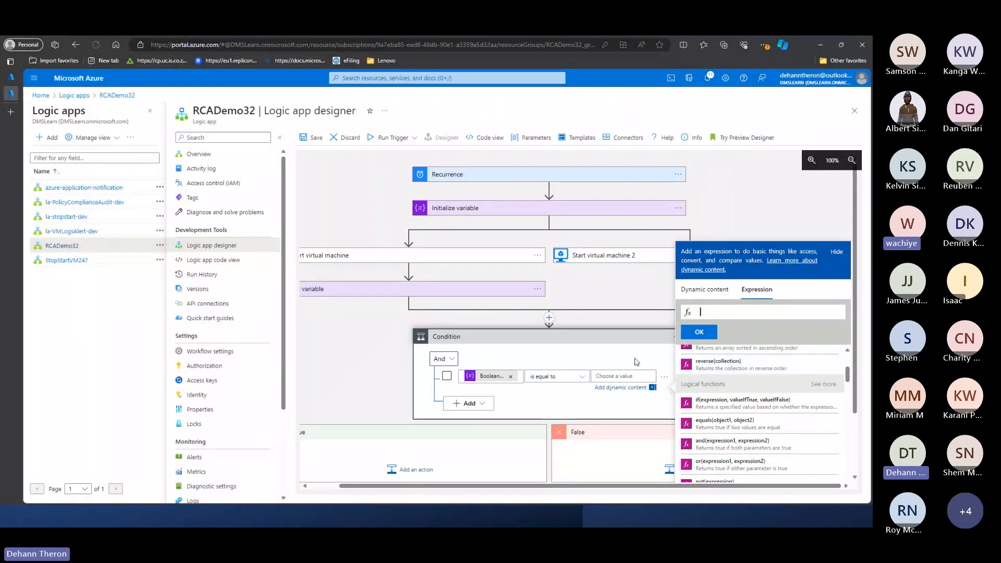
- Insert a Data Operations Compose action where the two branches join, directly before the Condition
left_click(608, 297)
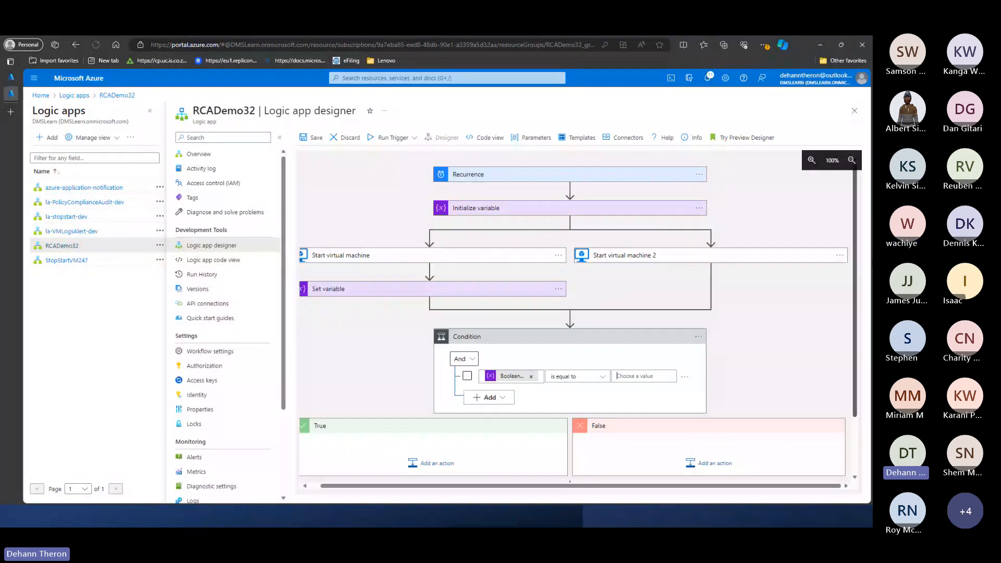
left_click(569, 319)
left_click(560, 331)
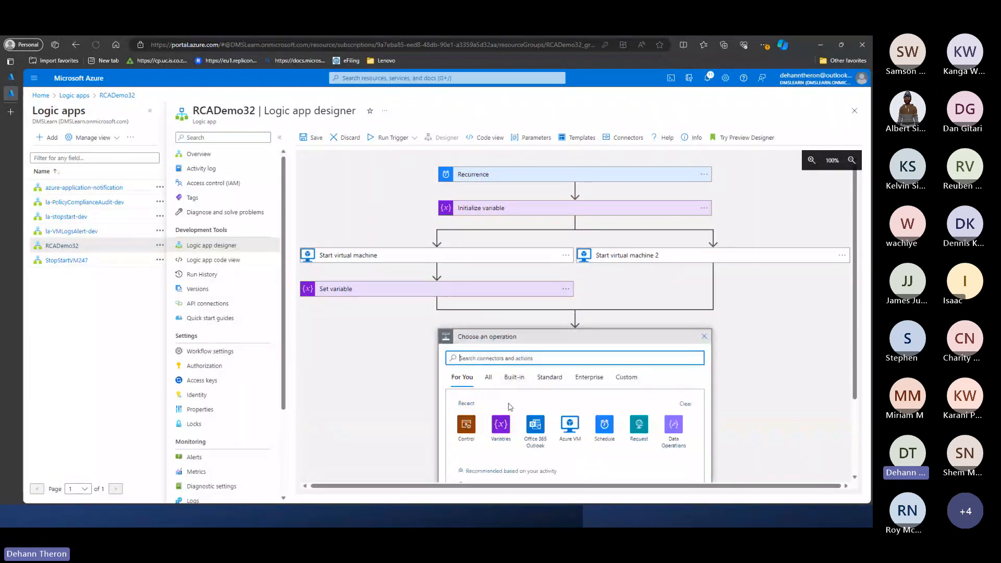
left_click(674, 429)
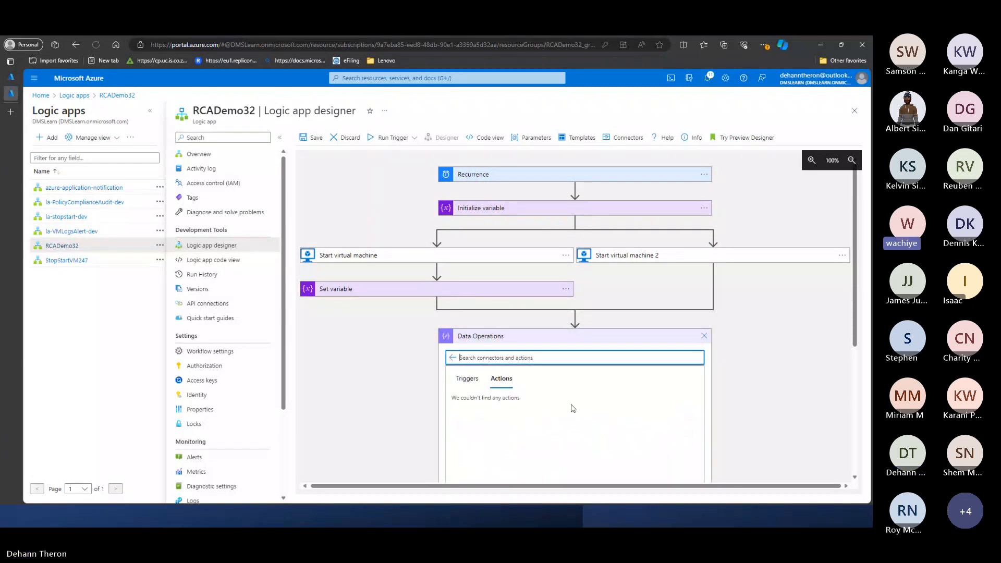
scroll(572, 406, "down", 3)
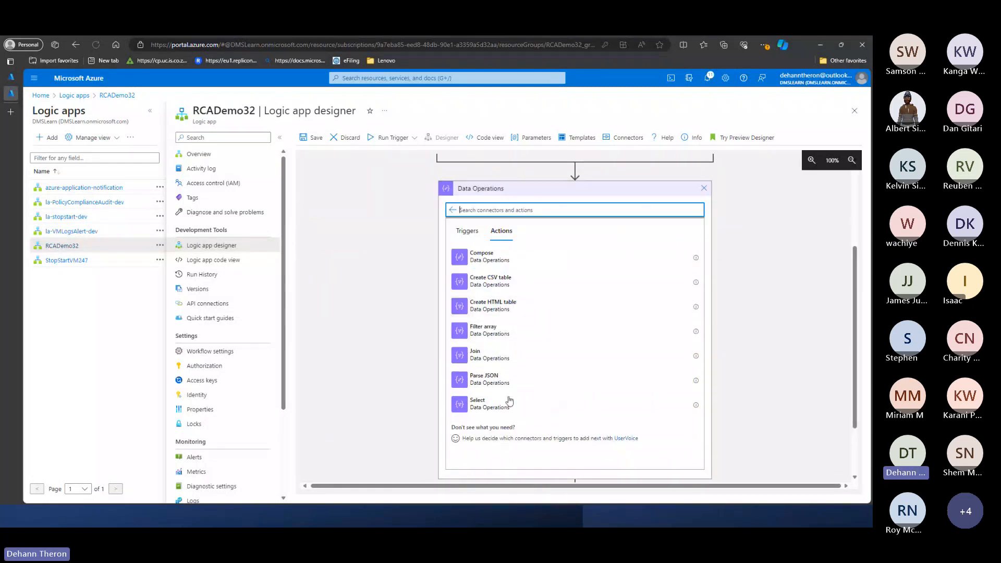
left_click(481, 256)
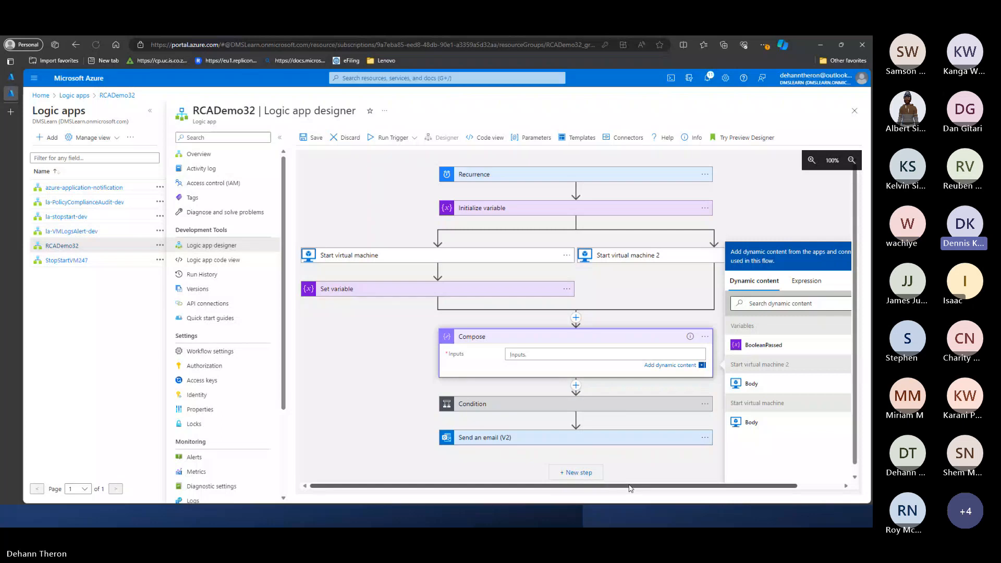
- Discard all unsaved edits to the RCADemo32 workflow
left_click_drag(630, 488, 673, 489)
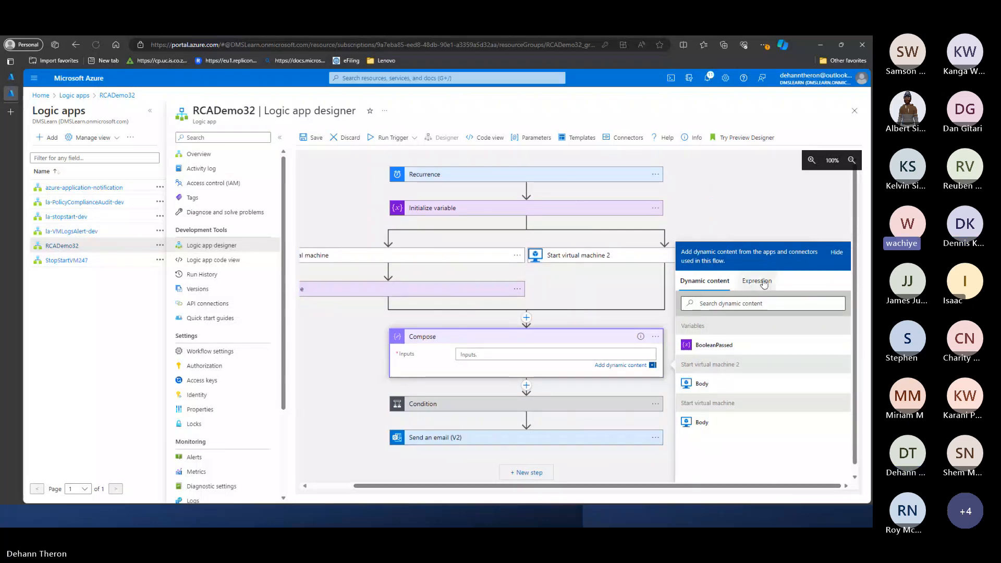
left_click(345, 138)
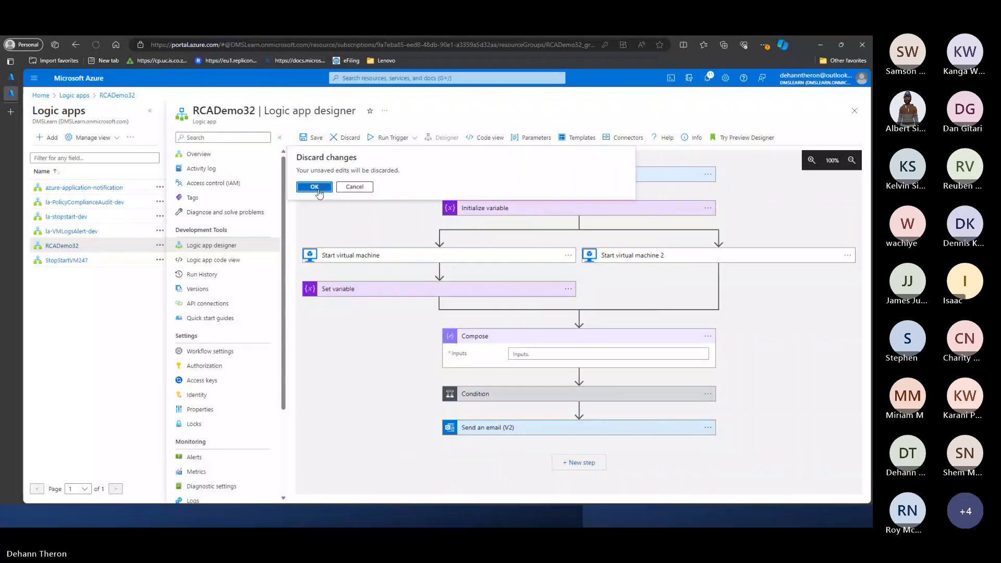
left_click(314, 187)
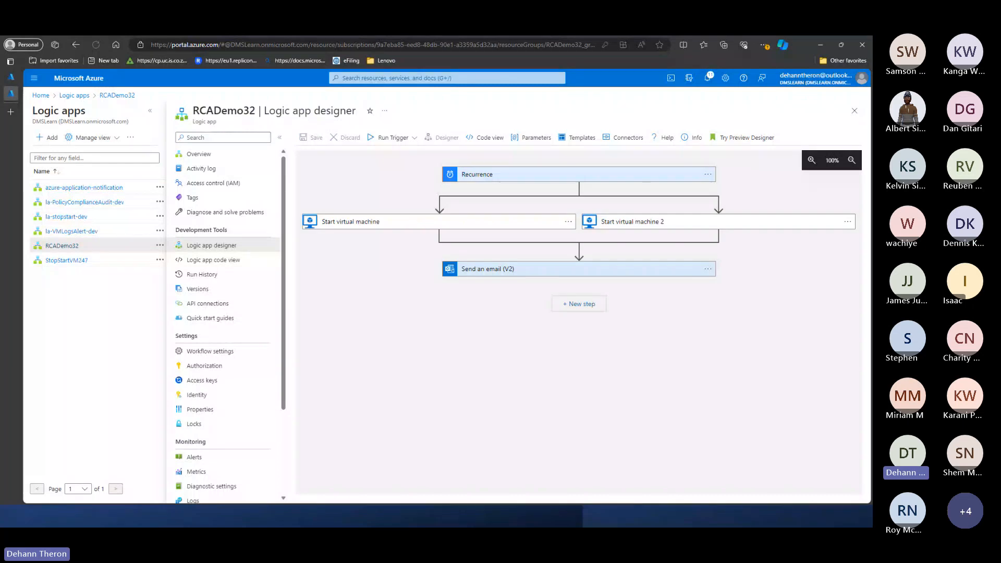
- Open the 2/29/2024, 8:49 PM run from RCADemo32's run history and check its duration
left_click(218, 276)
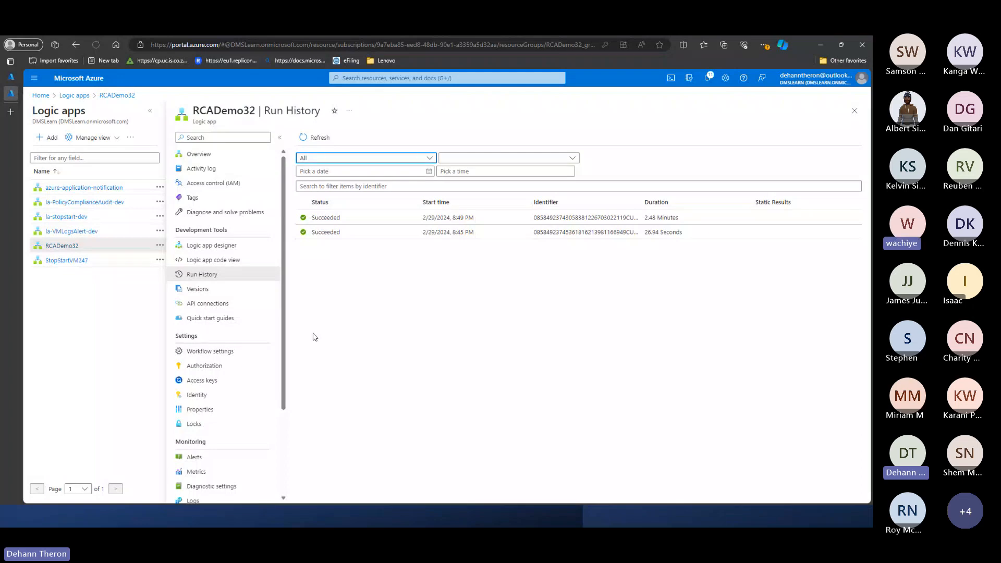
left_click(354, 223)
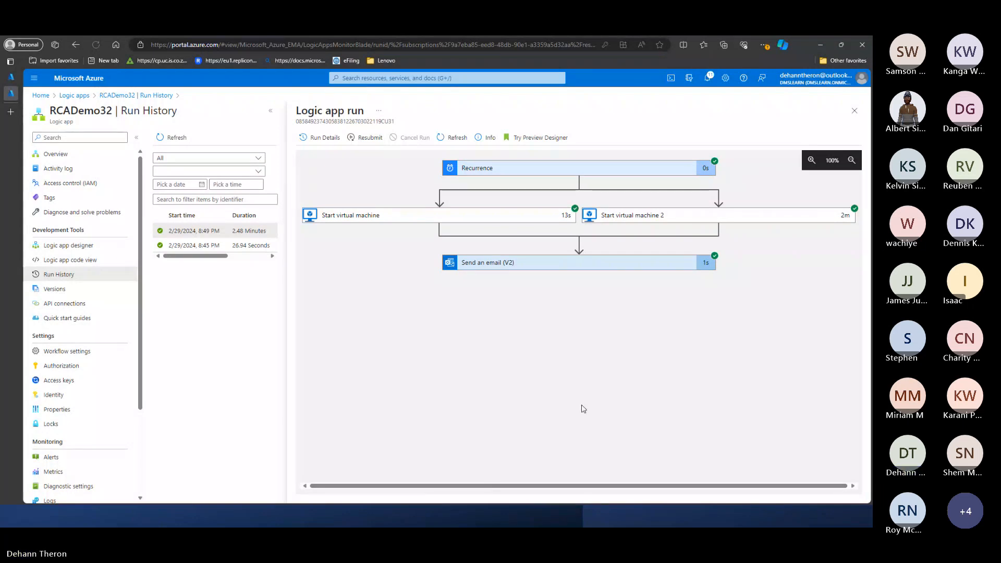
left_click_drag(232, 231, 266, 231)
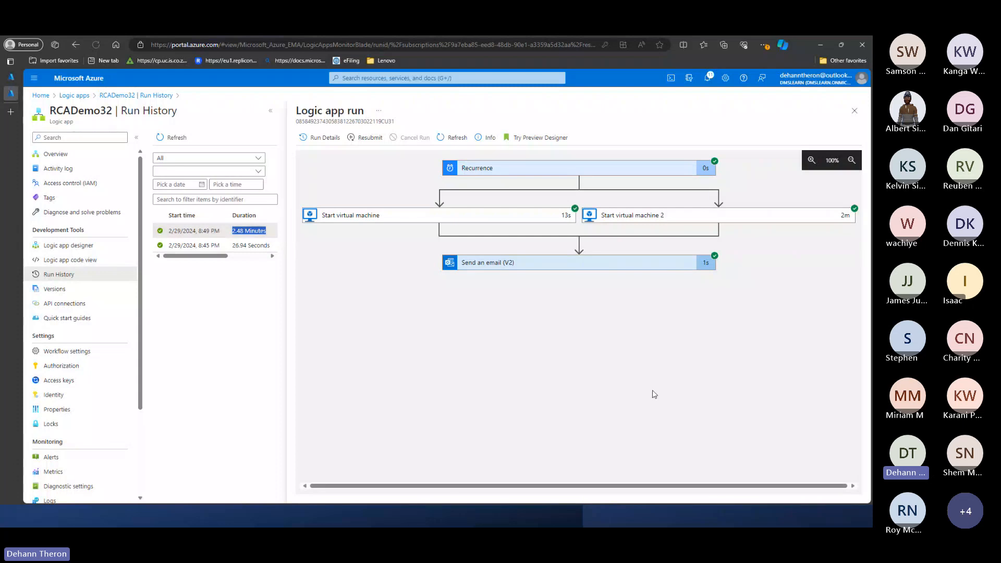
- Expand the run's two Start virtual machine actions and Send an email (V2) to examine their inputs and outputs
left_click(501, 218)
left_click(620, 217)
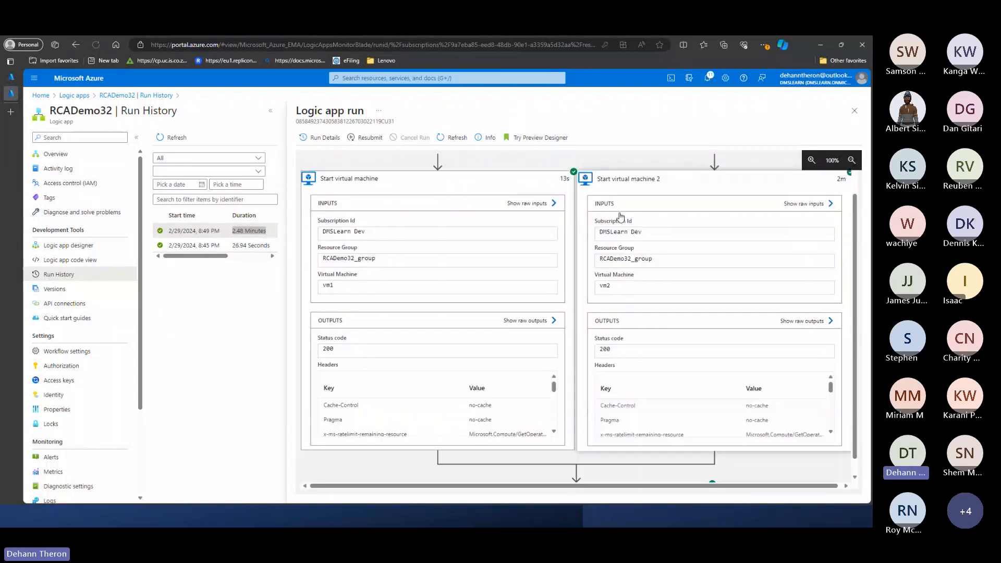
scroll(652, 365, "down", 2)
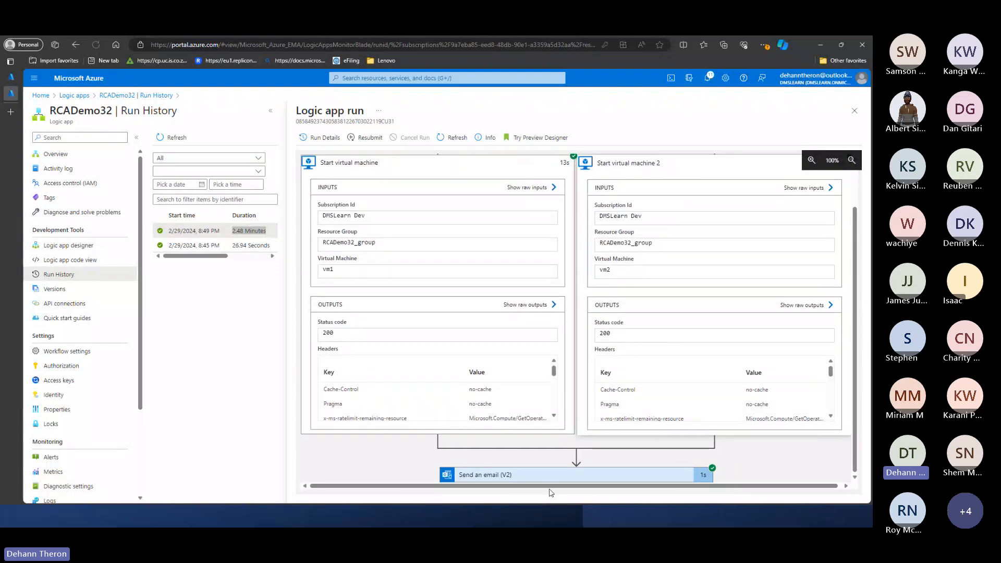
left_click(512, 476)
scroll(525, 424, "down", 5)
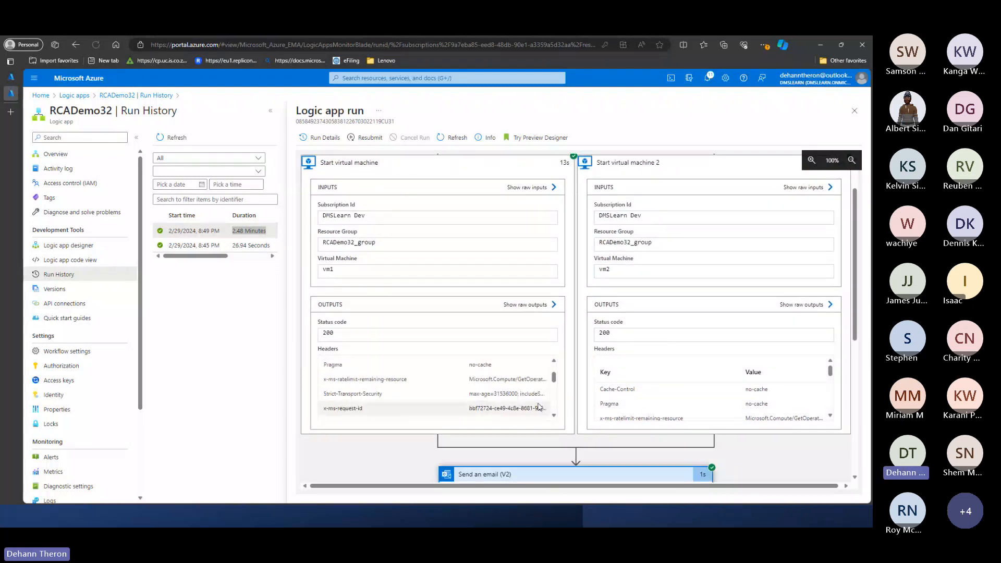
scroll(546, 449, "down", 3)
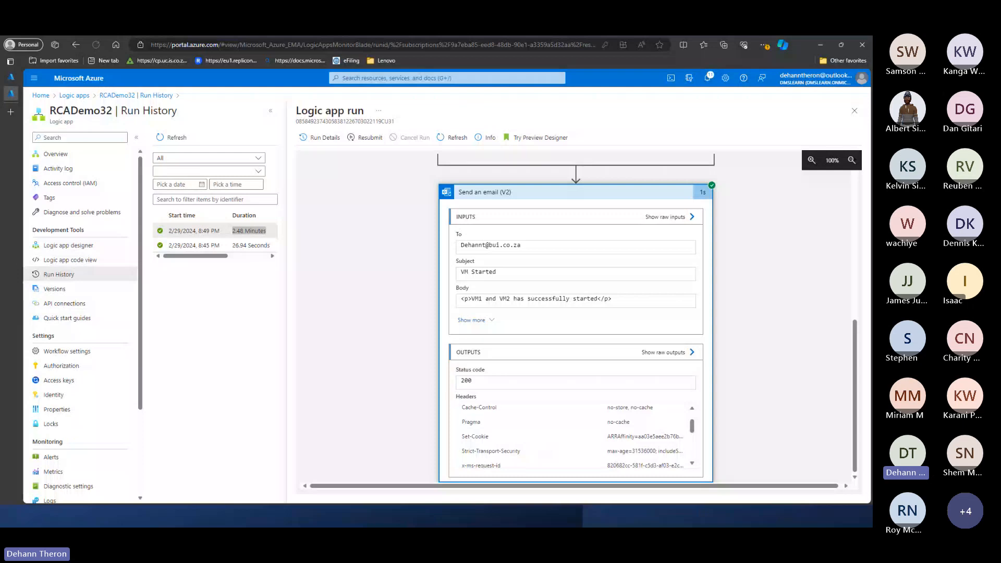
- Open the Virtual machines list from the Monitor browser tab and check the status of vm1 and vm2
left_click(11, 76)
left_click(447, 77)
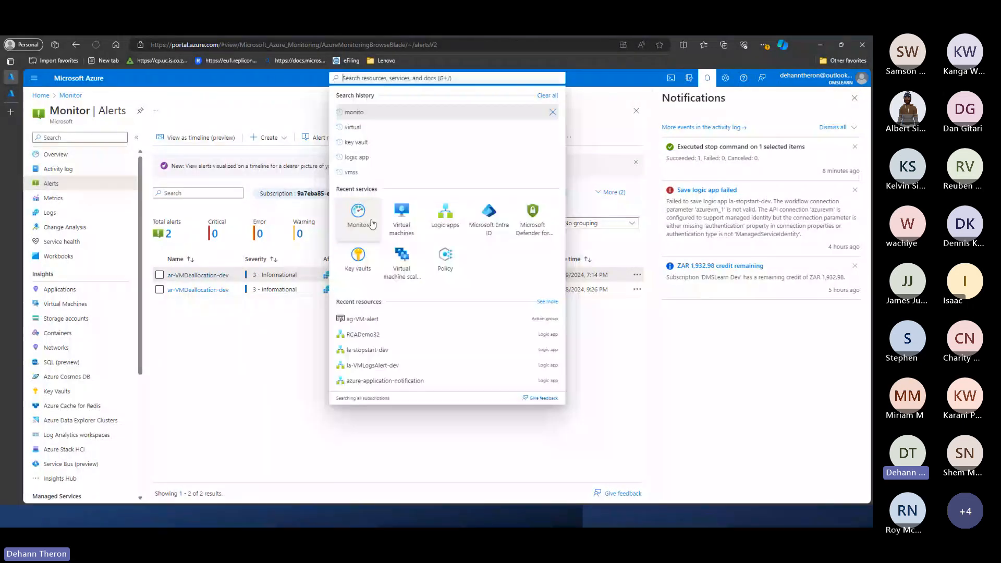
left_click(408, 223)
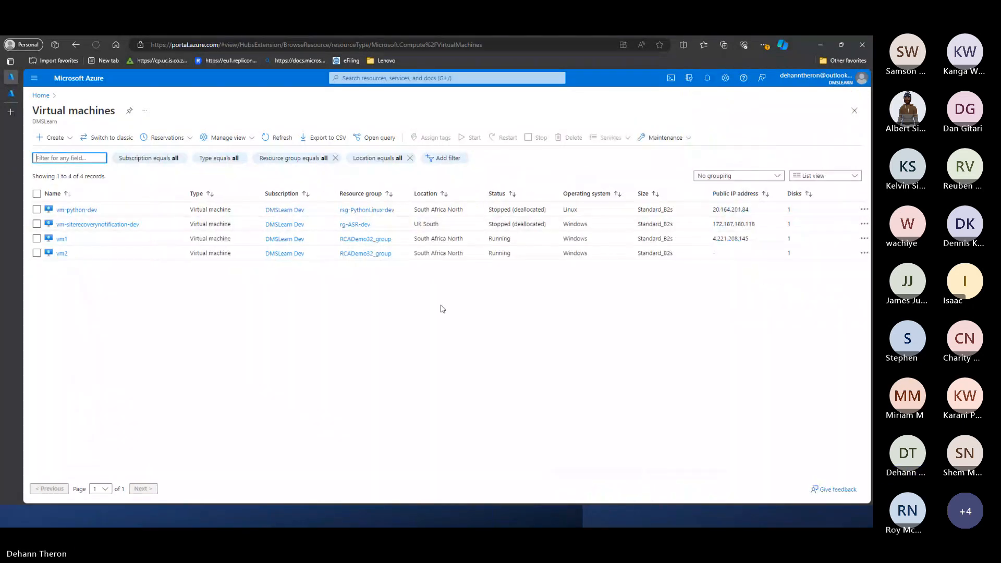
left_click_drag(55, 238, 599, 256)
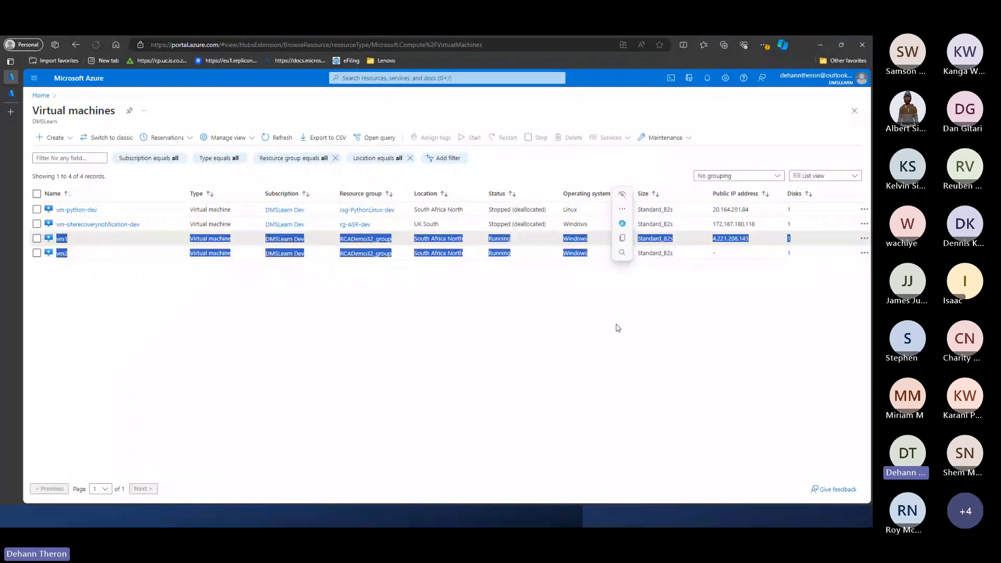
left_click(516, 256)
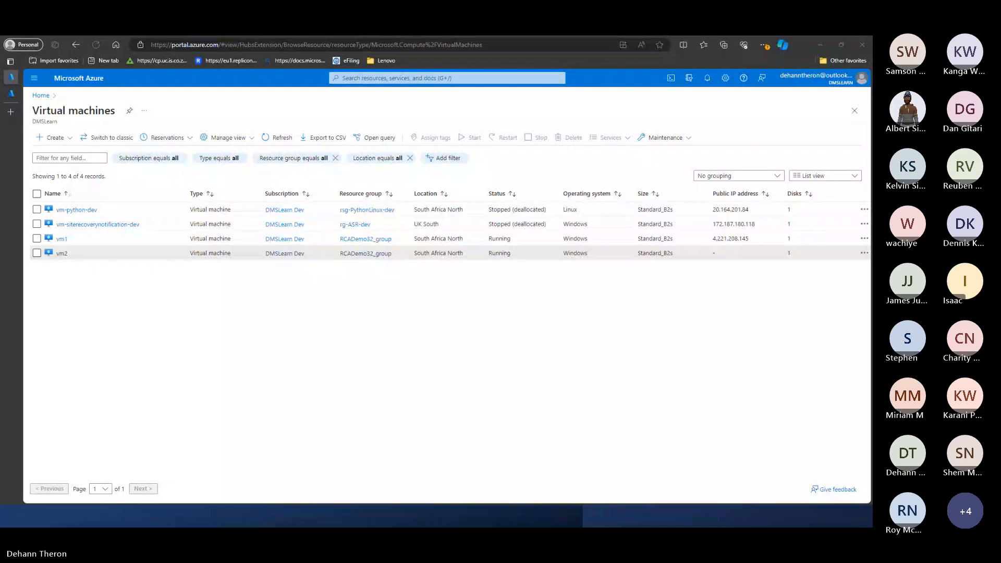
- Bring the VM Started notification email into view to read it, and return to the RCADemo32 run in the browser
left_click_drag(235, 524, 487, 37)
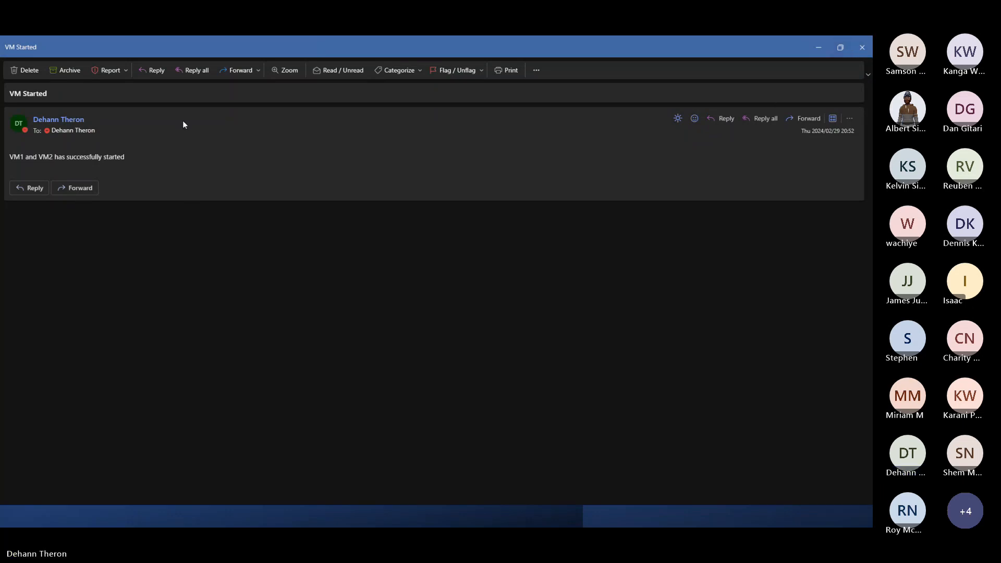
left_click(862, 48)
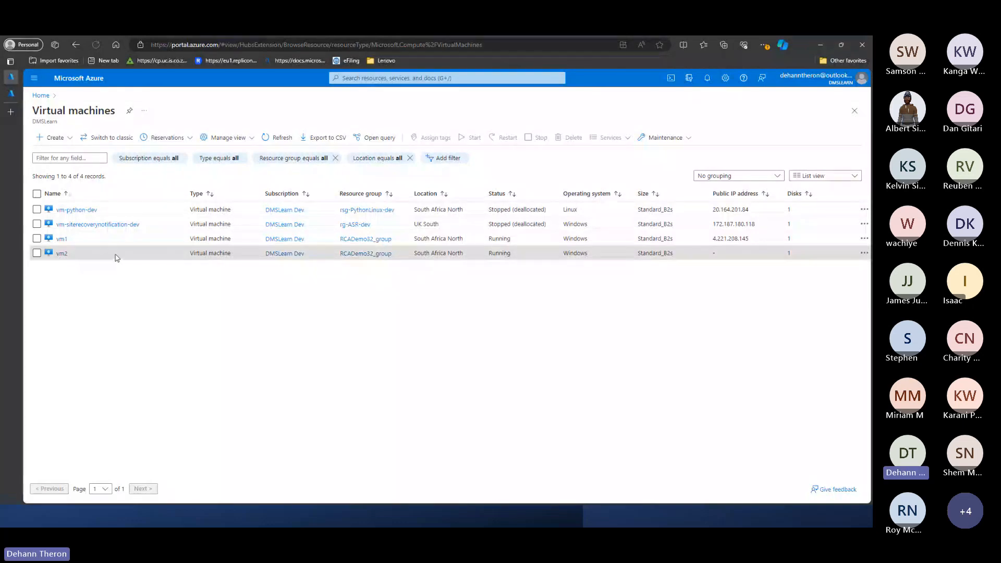
left_click(12, 94)
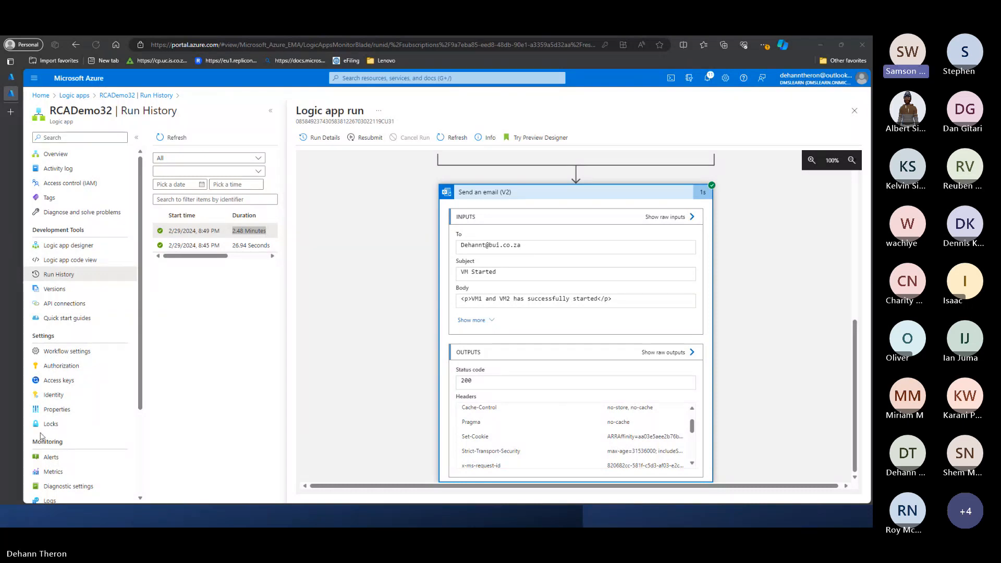
- Open RCADemo32 in the Logic app designer and add a new step after Send an email (V2), searching its operations for "x"
left_click(78, 247)
left_click(78, 248)
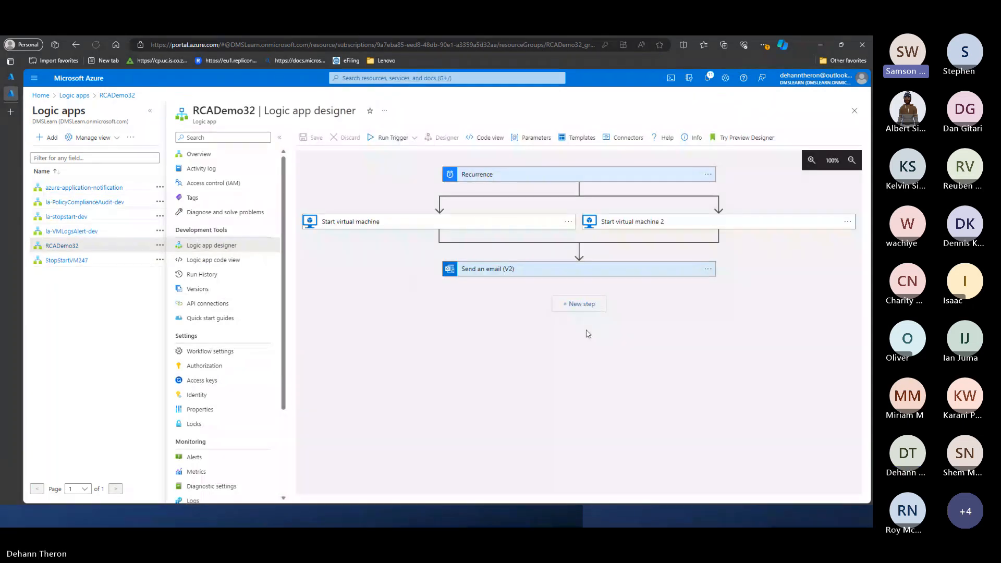
left_click(587, 308)
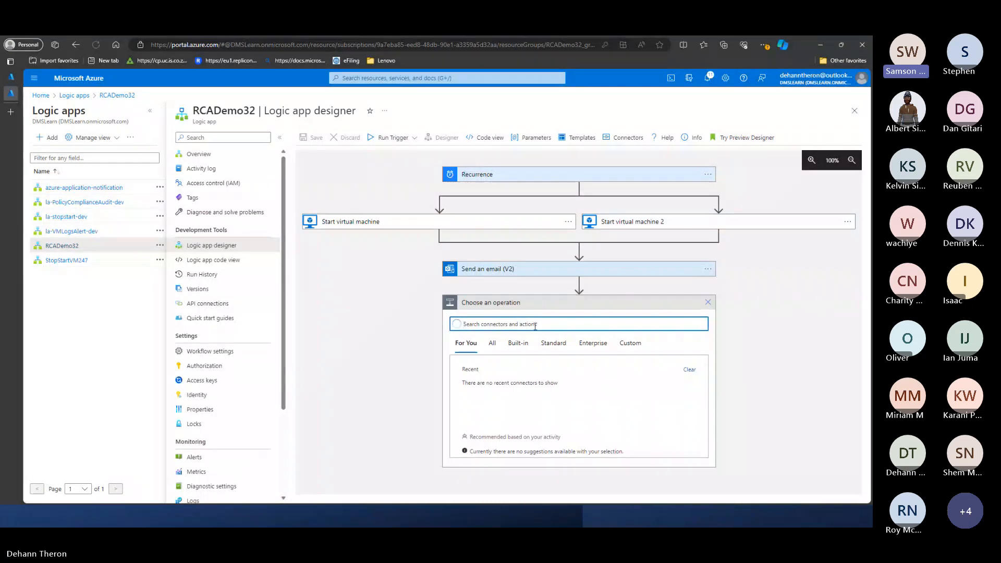
type("x")
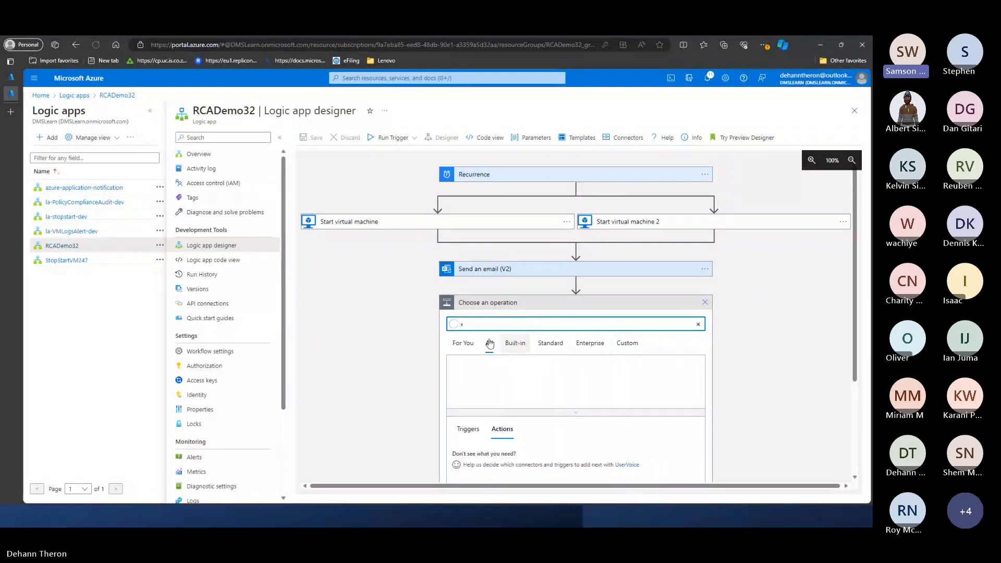